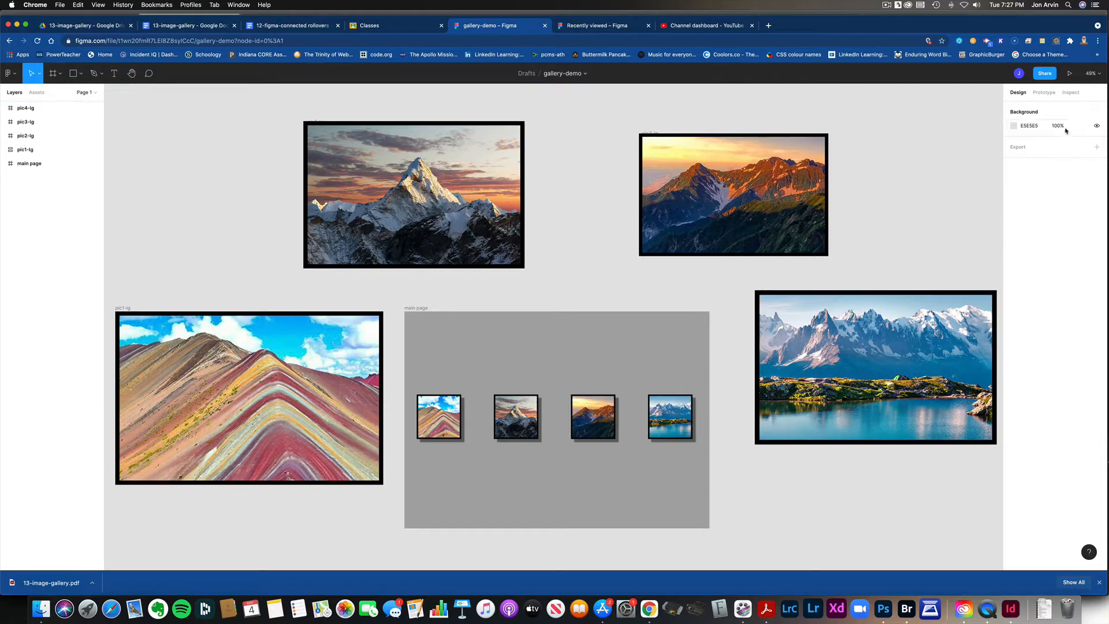
Step: Preview the gallery-demo prototype, try the rollover image of each of the four thumbnails, and close the preview
click(1069, 73)
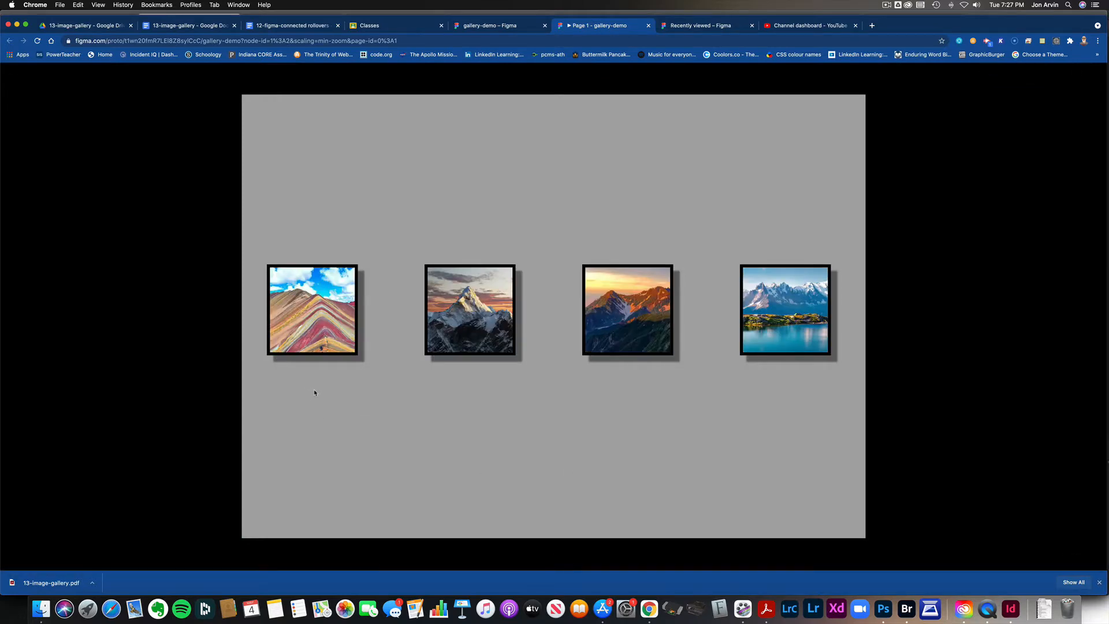
click(321, 312)
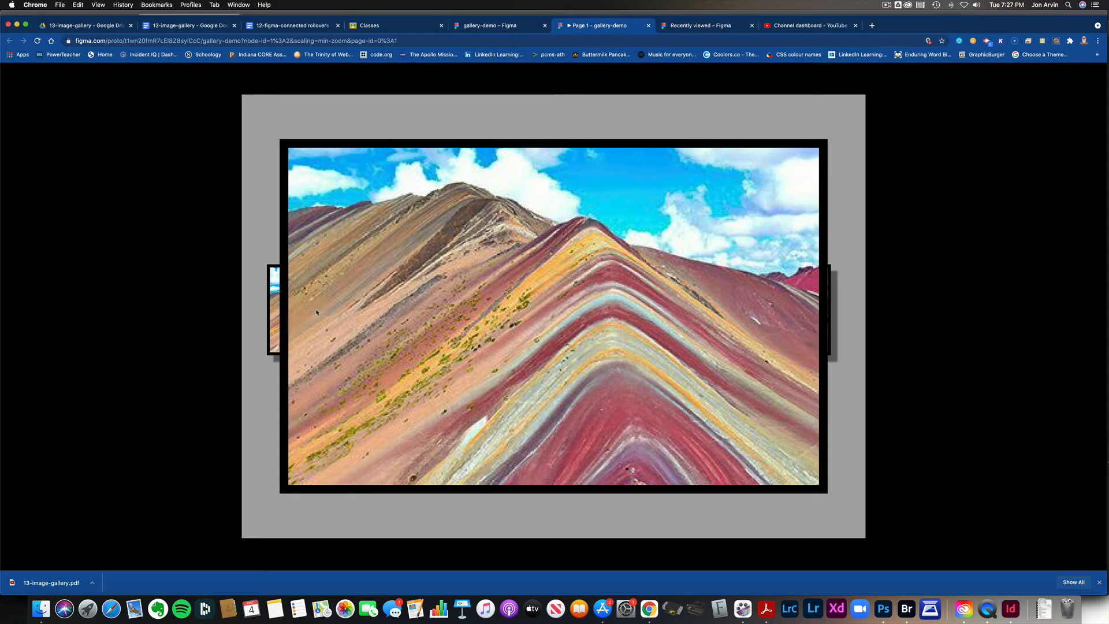
click(292, 359)
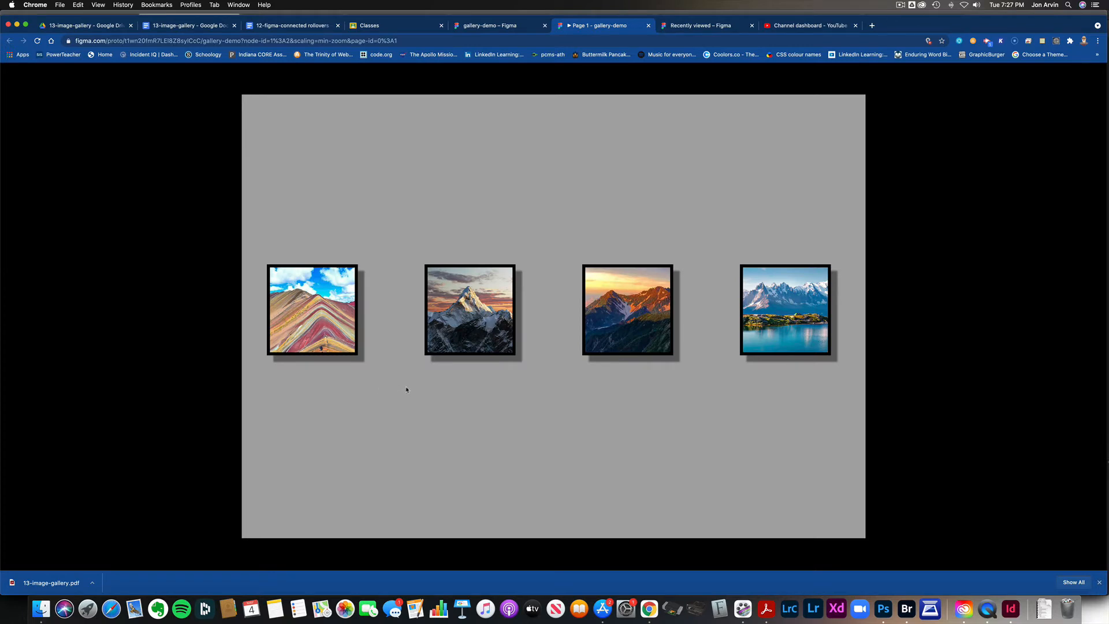
click(470, 350)
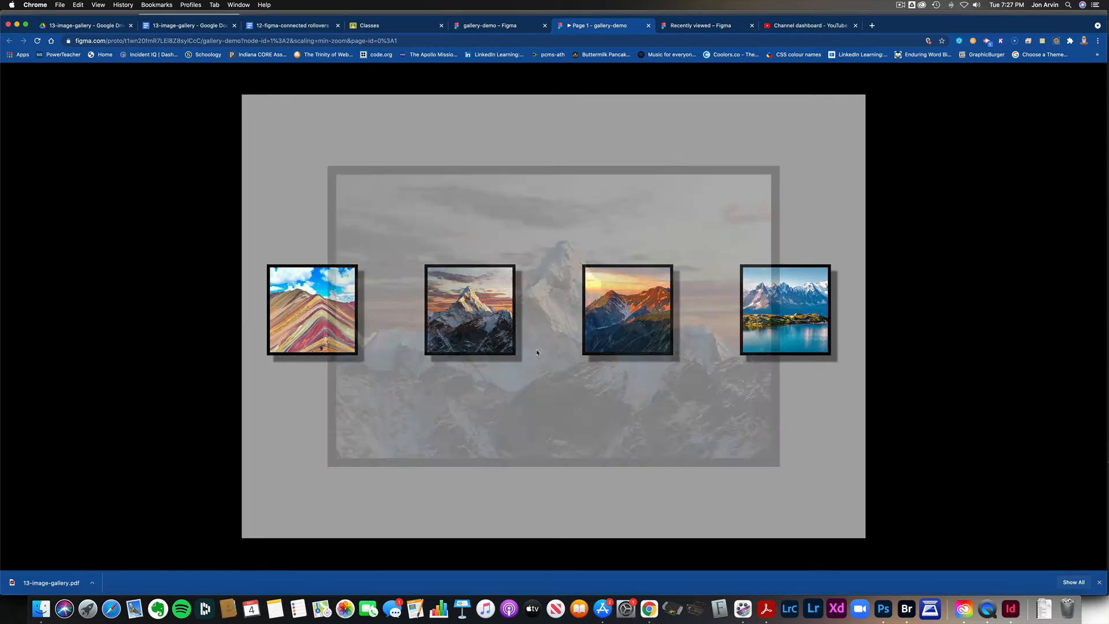
mouse_move(610, 339)
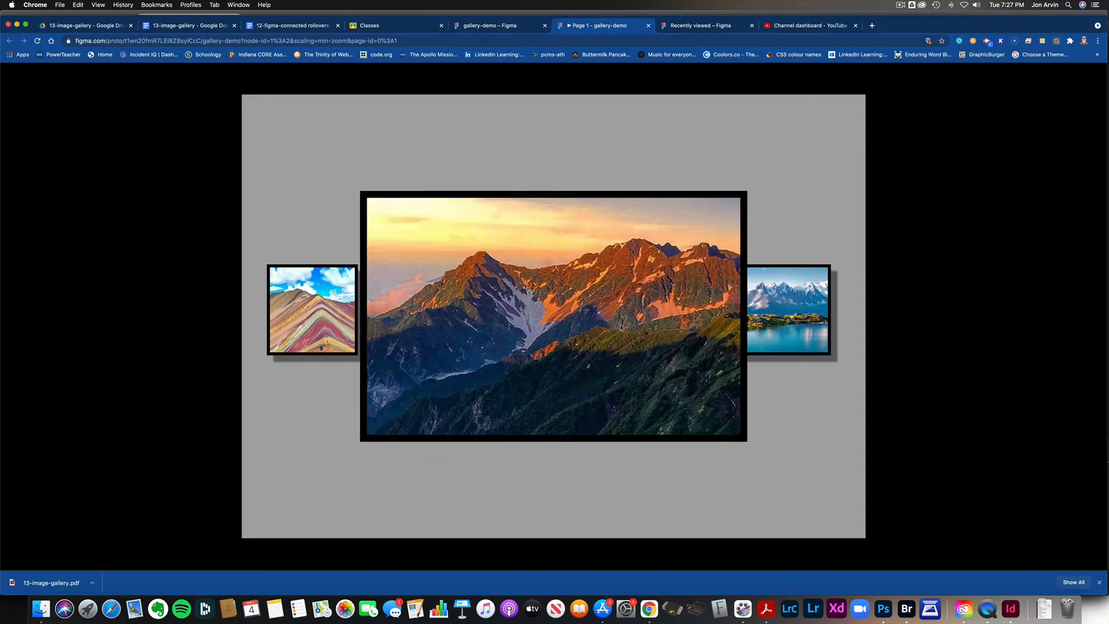
mouse_move(494, 324)
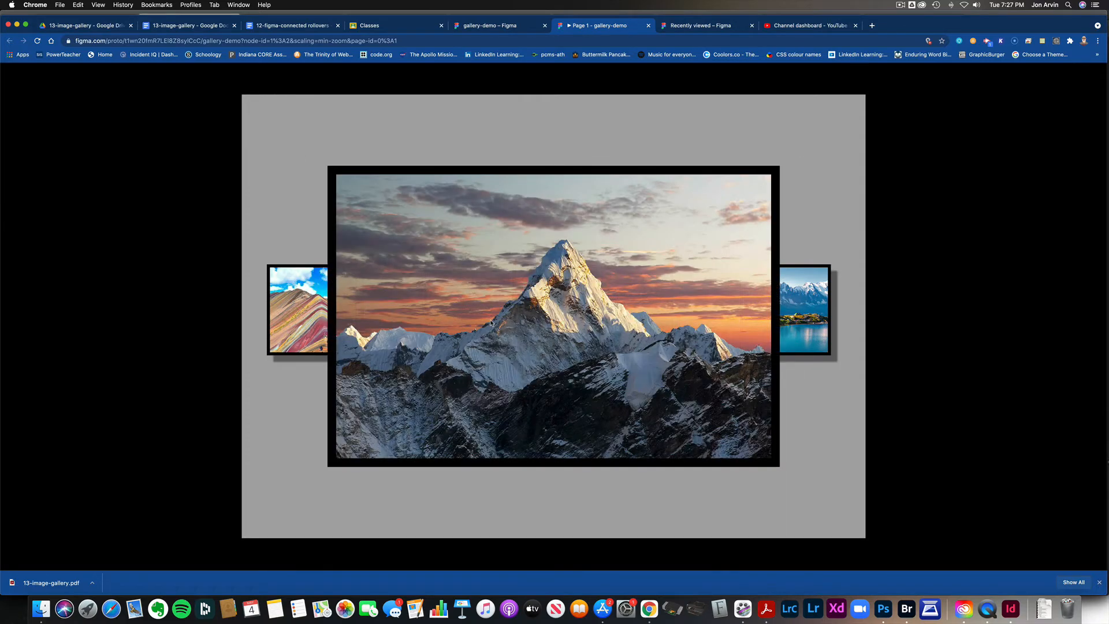
mouse_move(348, 327)
mouse_move(598, 317)
mouse_move(768, 320)
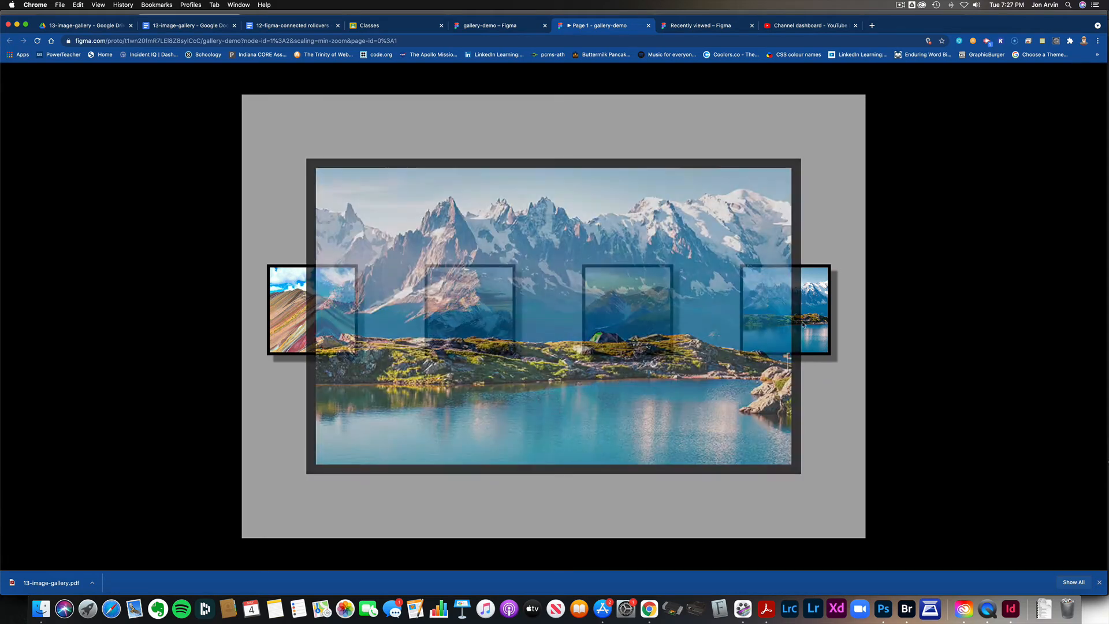
mouse_move(809, 337)
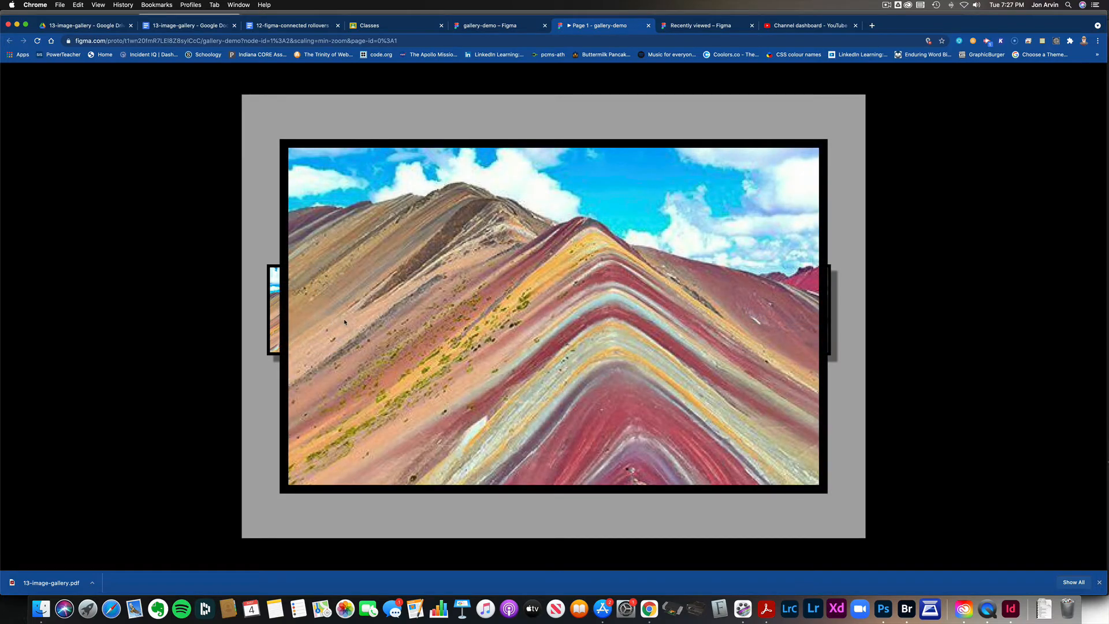
click(649, 26)
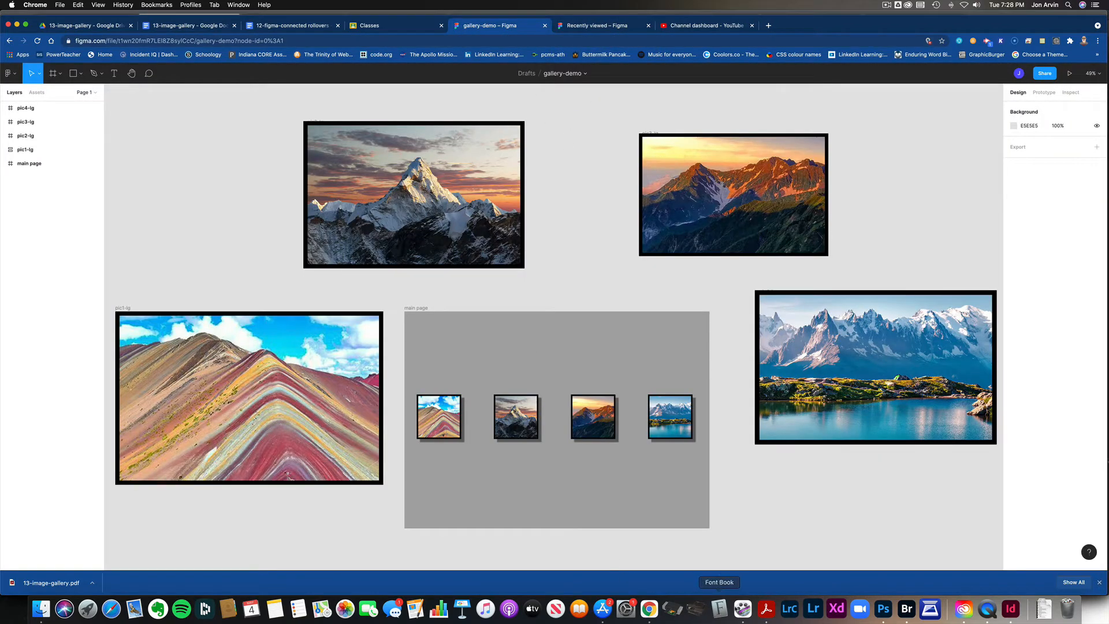
Step: Switch to Acrobat and read the 13-image-gallery.pdf assignment, from the description through the thumbnail, hero image and connection instructions
click(766, 609)
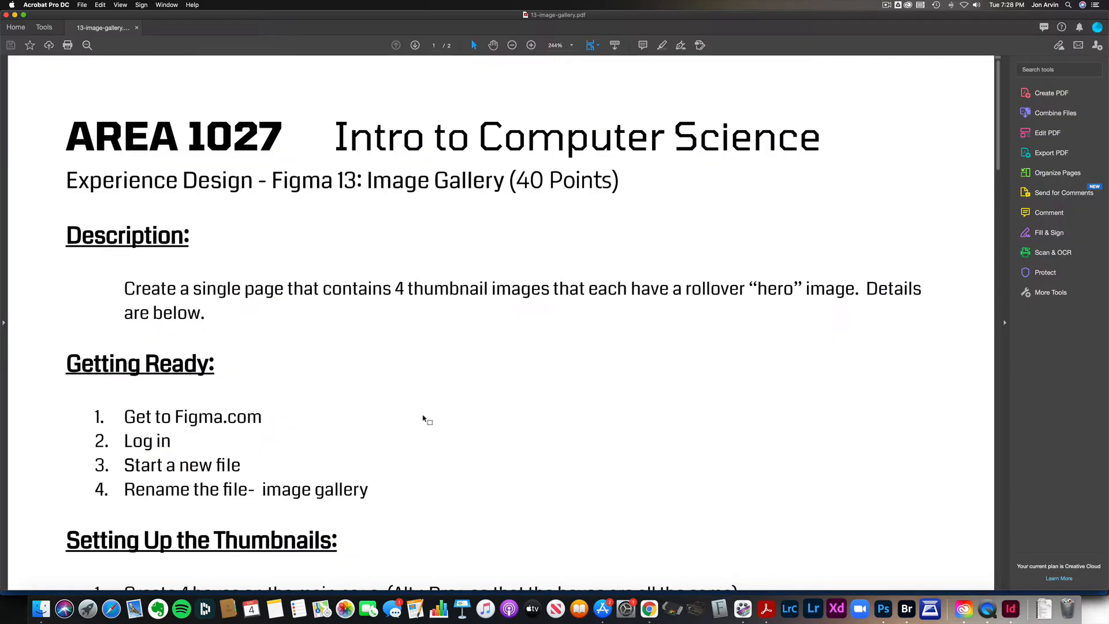
scroll(416, 418, down, 1)
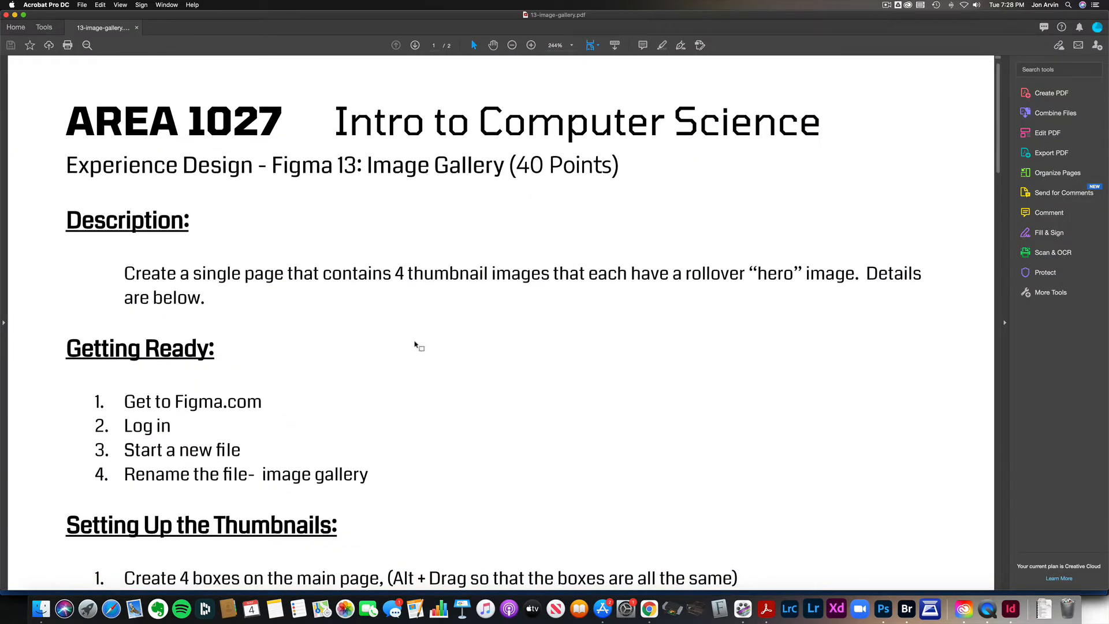
drag(393, 276, 466, 276)
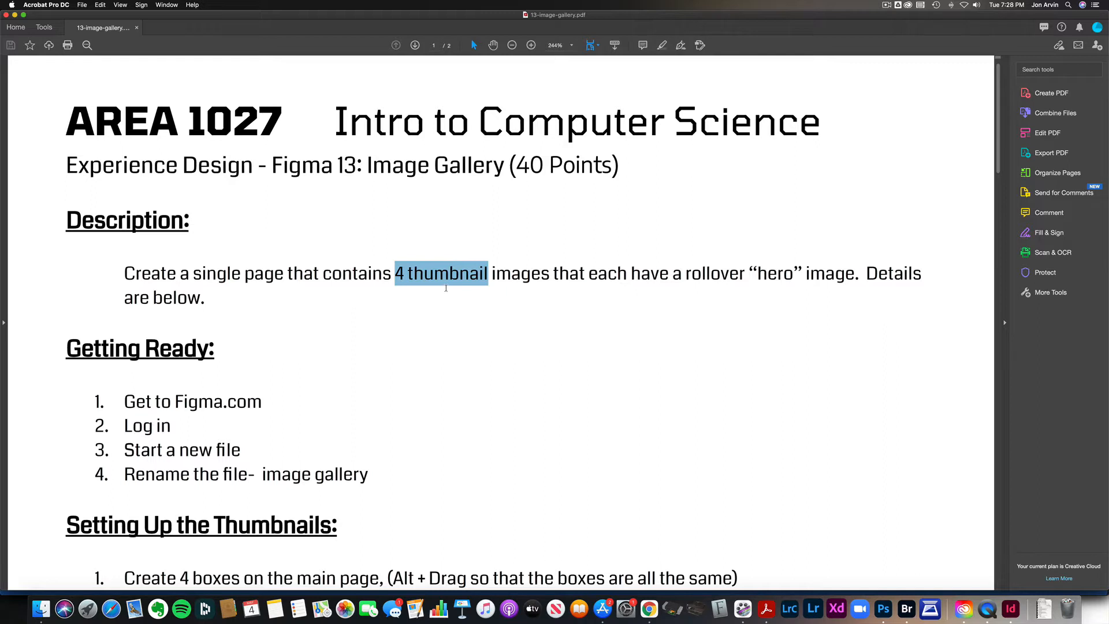
scroll(447, 289, down, 4)
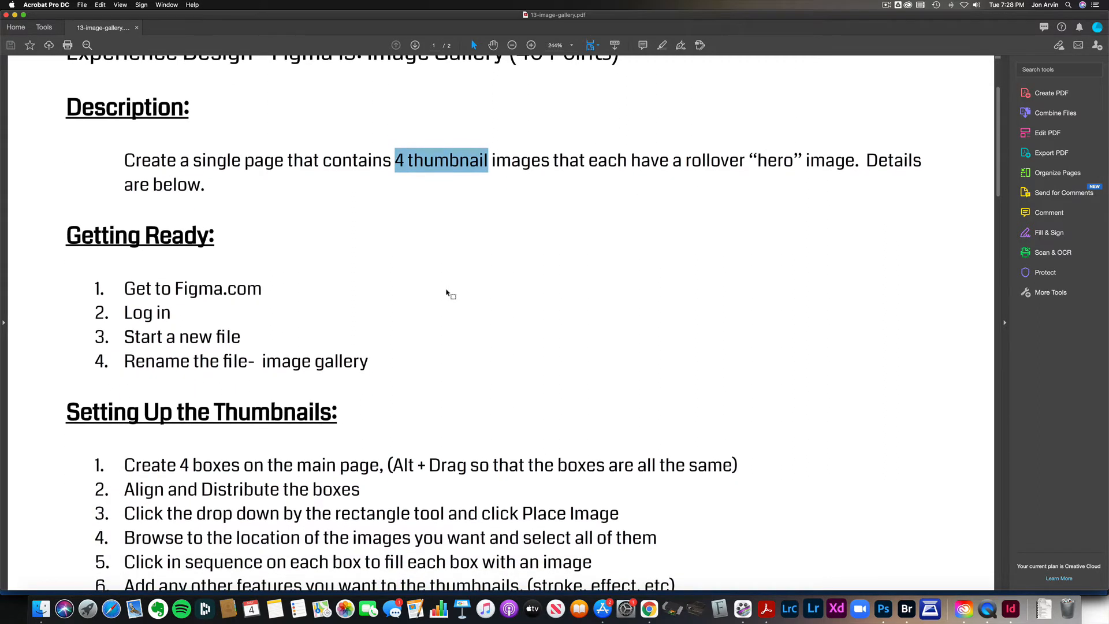
scroll(448, 294, up, 2)
scroll(448, 294, down, 1)
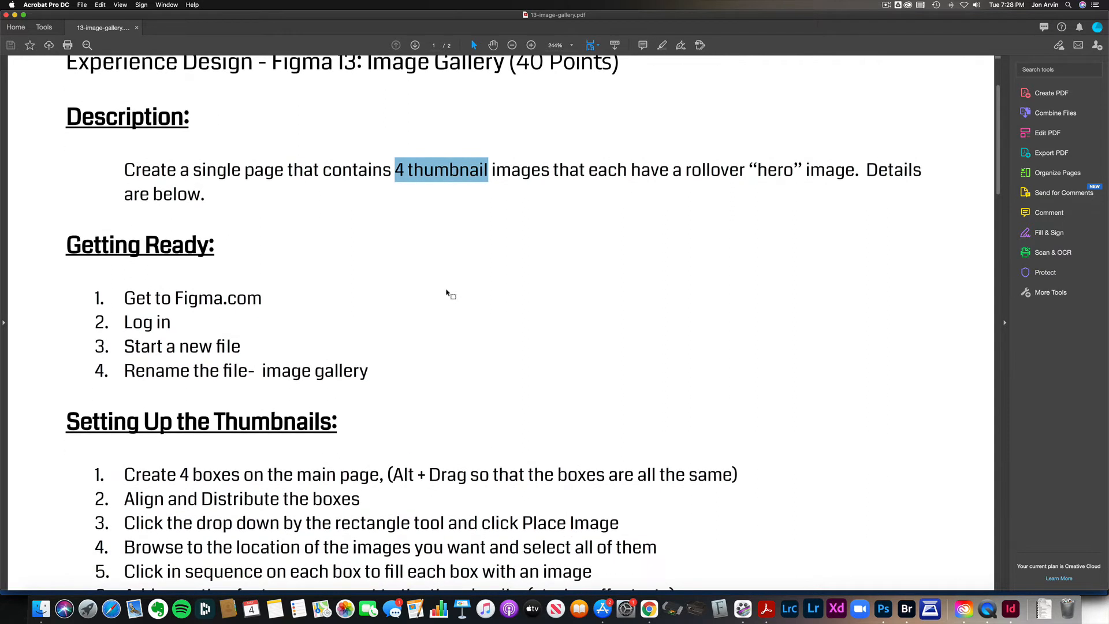
scroll(447, 293, down, 2)
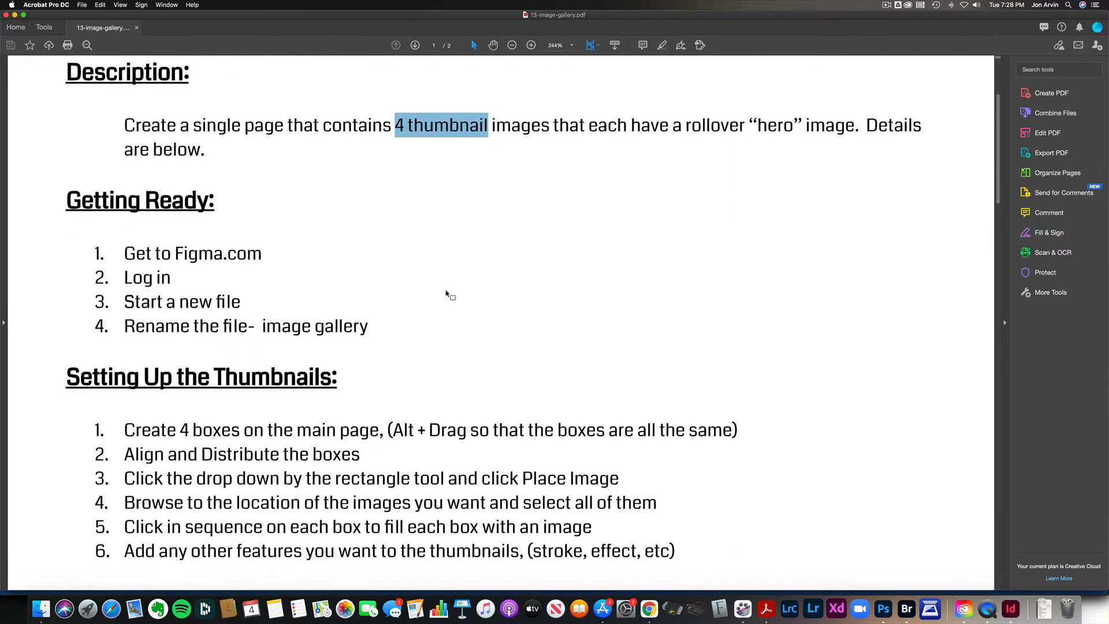
scroll(448, 295, down, 1)
scroll(448, 295, up, 3)
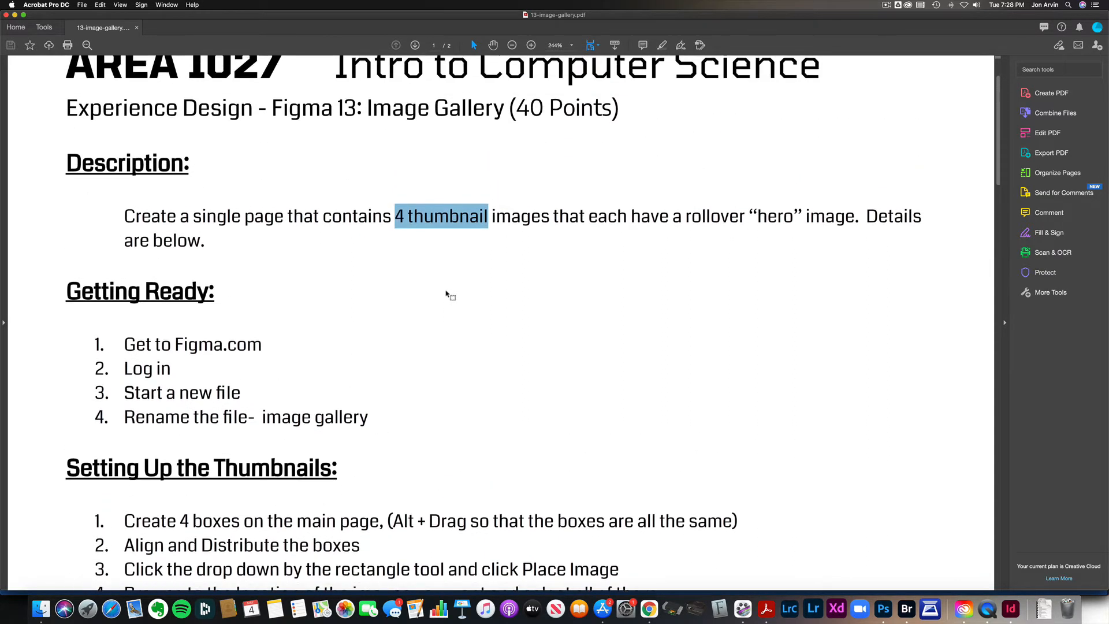
scroll(447, 295, up, 2)
scroll(448, 295, down, 5)
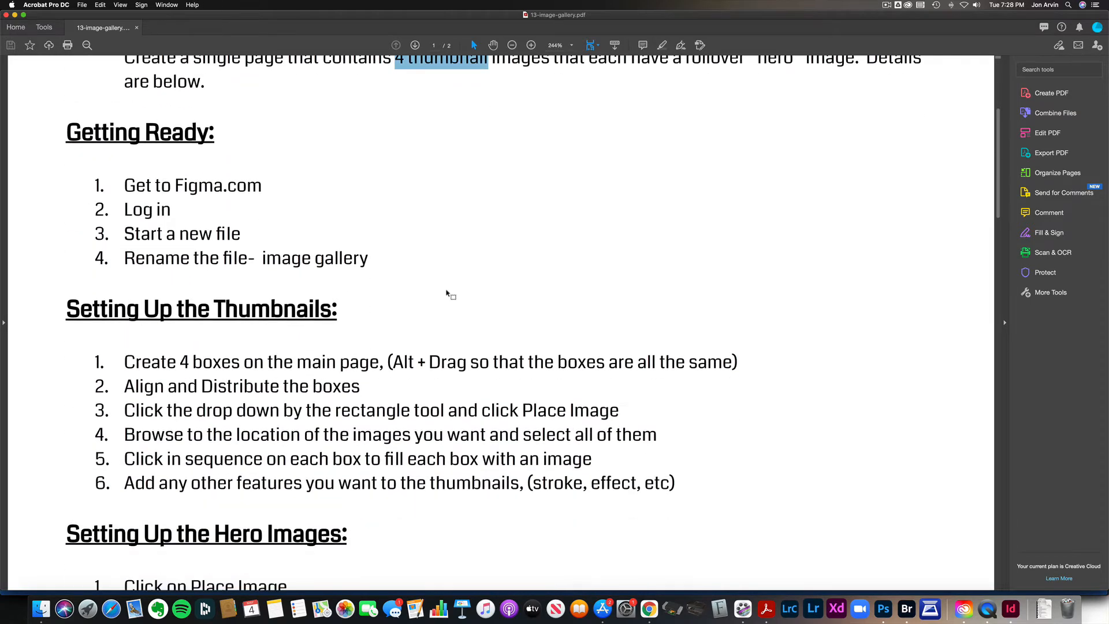
scroll(448, 295, down, 6)
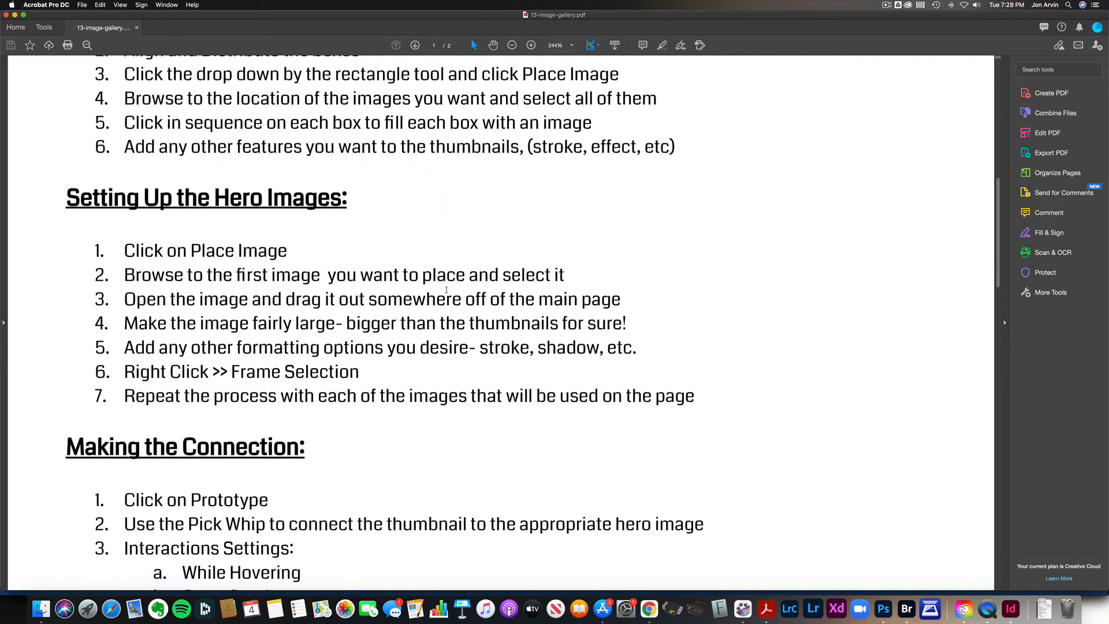
scroll(447, 290, down, 4)
scroll(447, 290, up, 4)
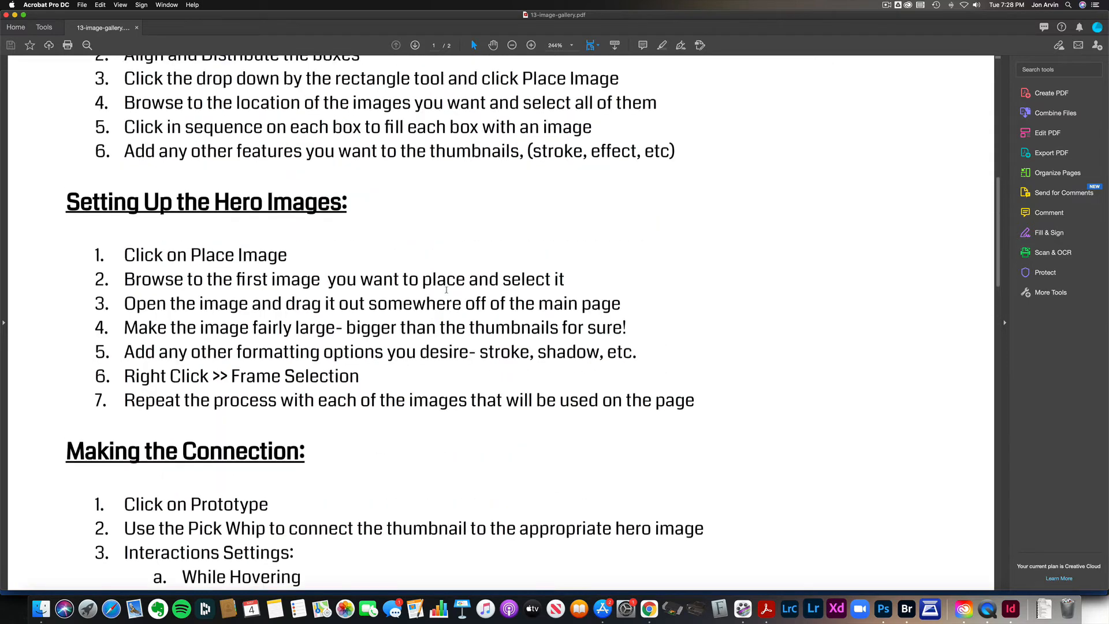
scroll(447, 290, up, 9)
Step: Switch back to Figma in Chrome and create a new design file in Drafts
key(super+Tab)
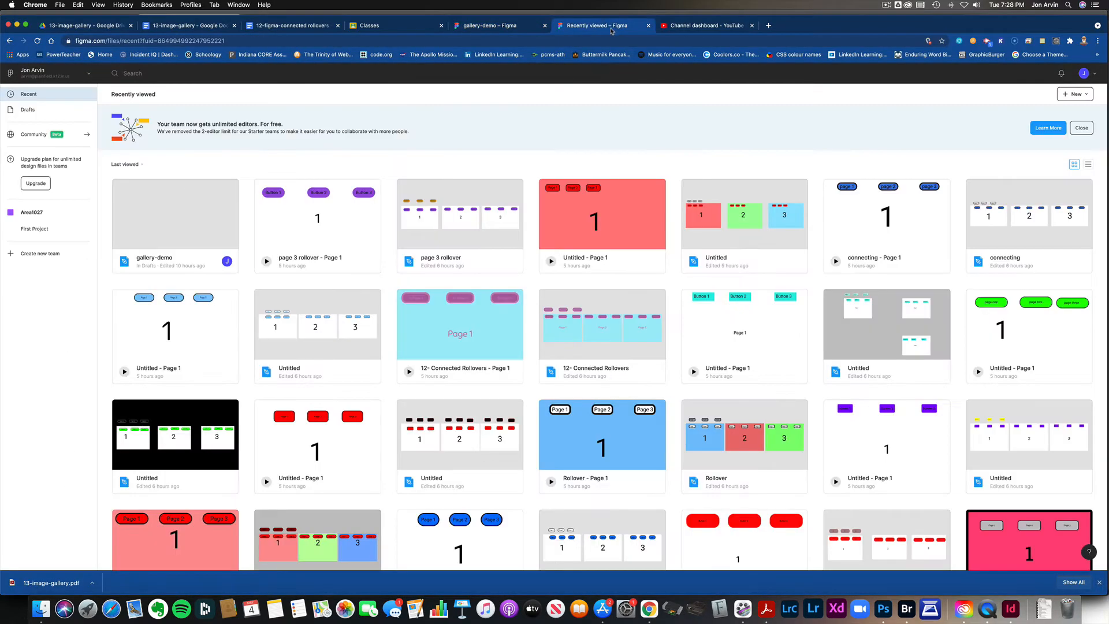
click(613, 27)
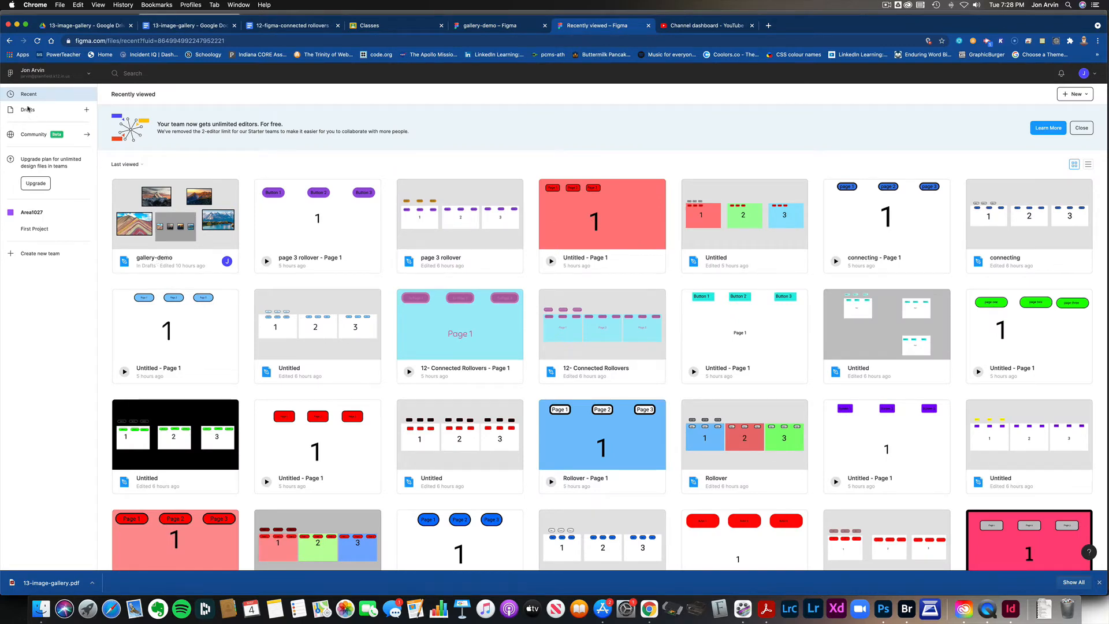
click(27, 110)
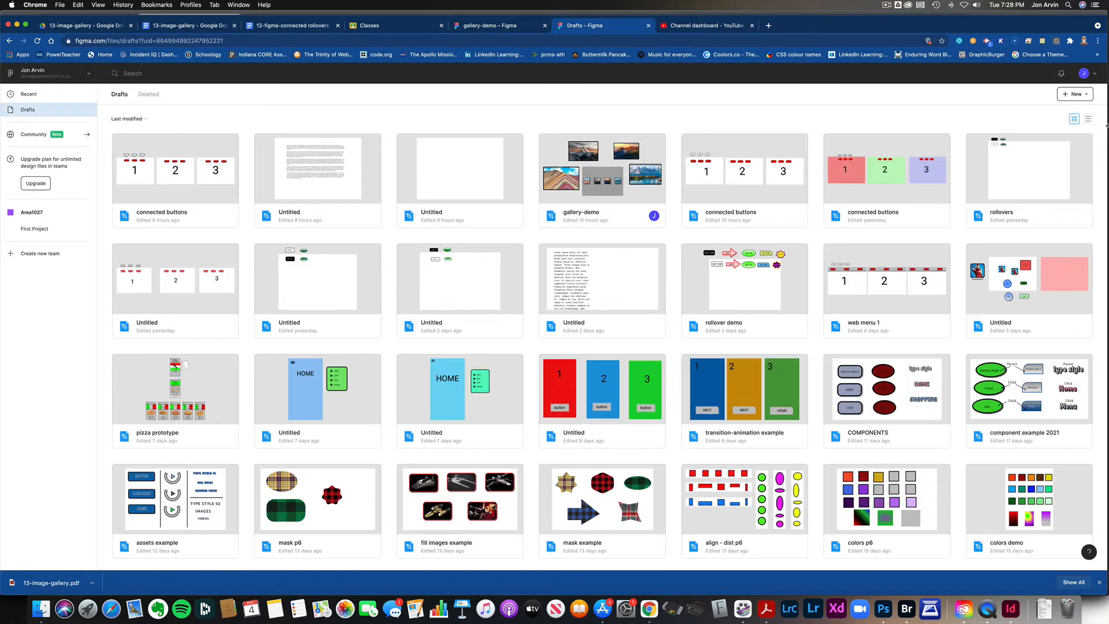
click(1075, 94)
click(1031, 108)
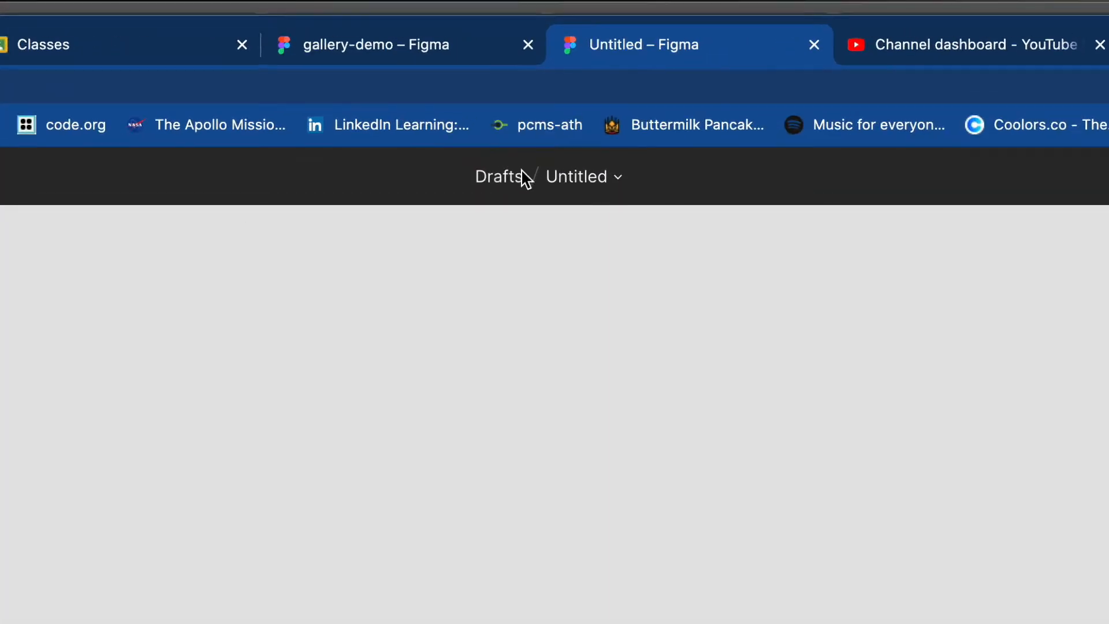
Step: Rename the new untitled file as gallery
double_click(583, 186)
text(gallery)
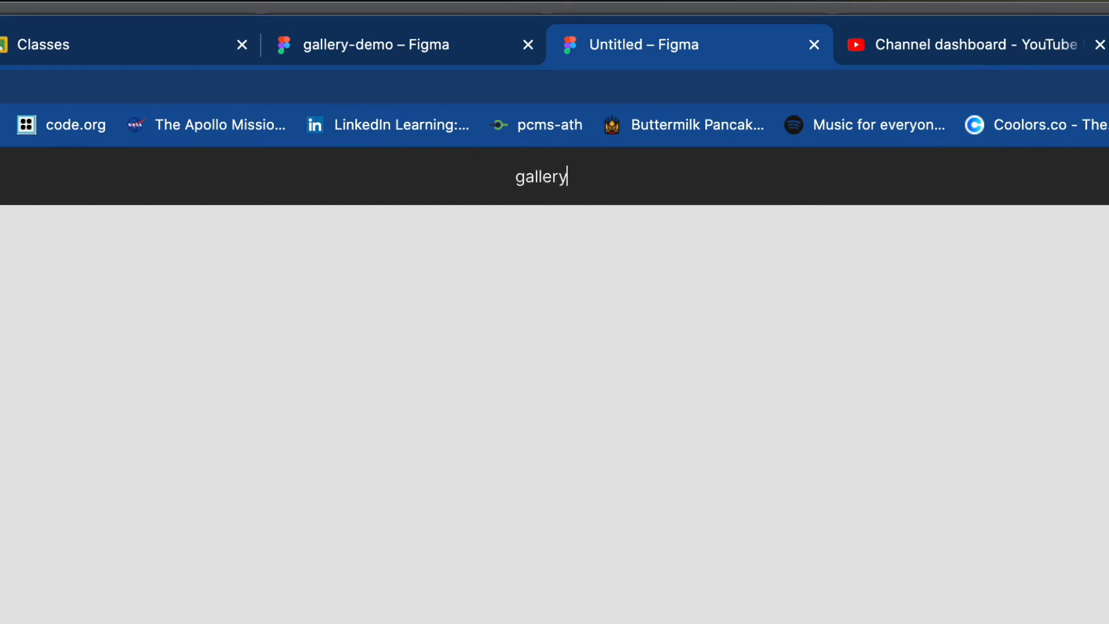
key(Return)
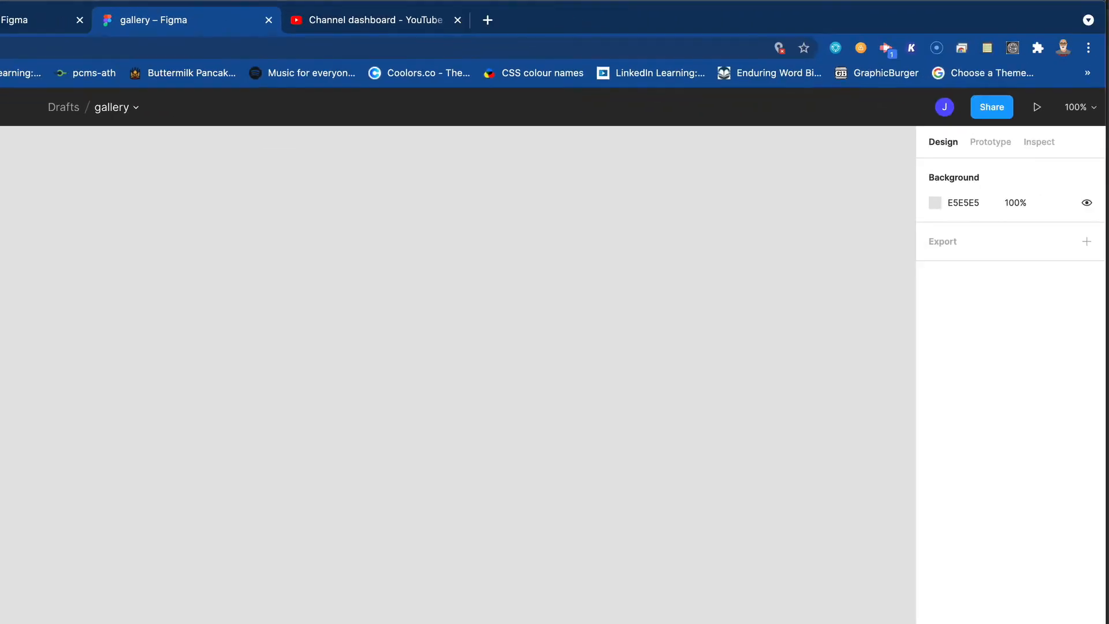
Step: Add a 1440 × 1024 Desktop frame and change its fill to the grey BABABA
key(f)
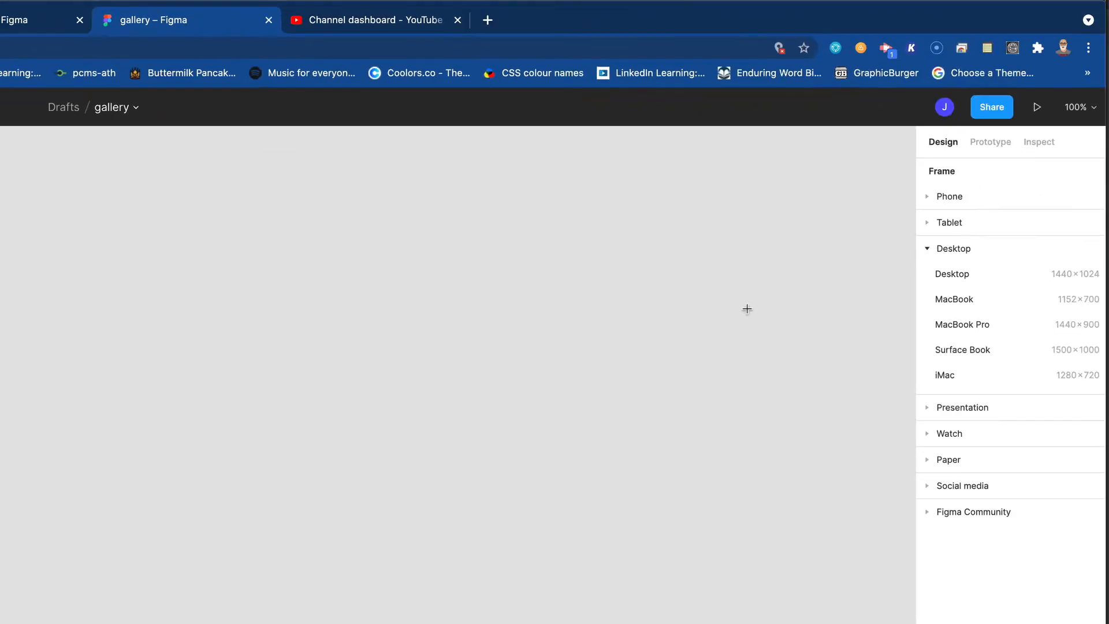
click(955, 275)
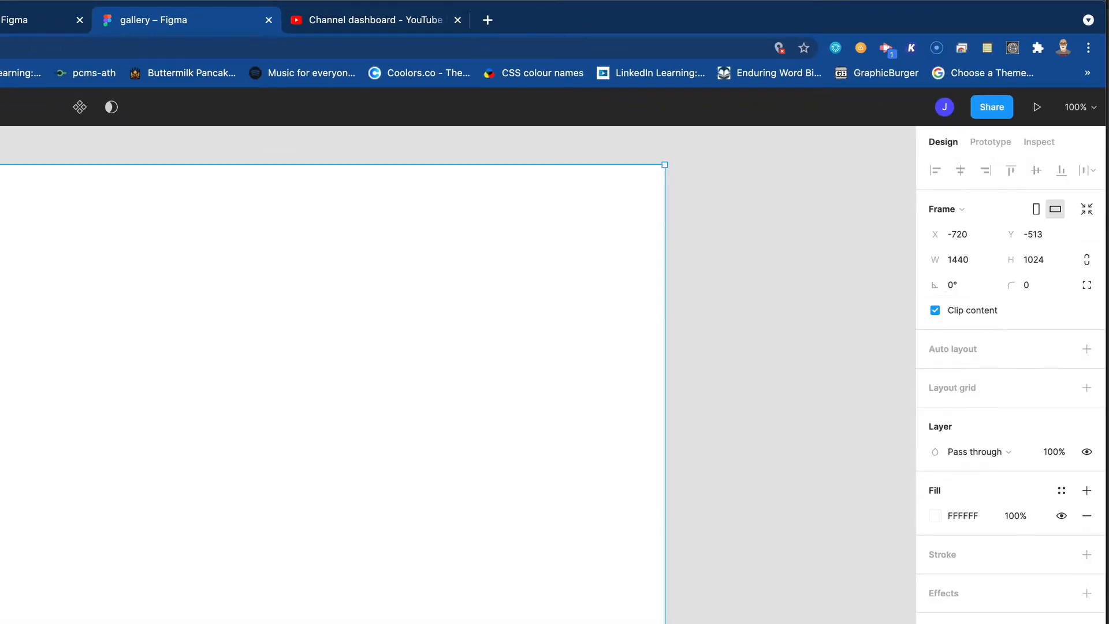
click(937, 516)
drag(809, 597, 717, 595)
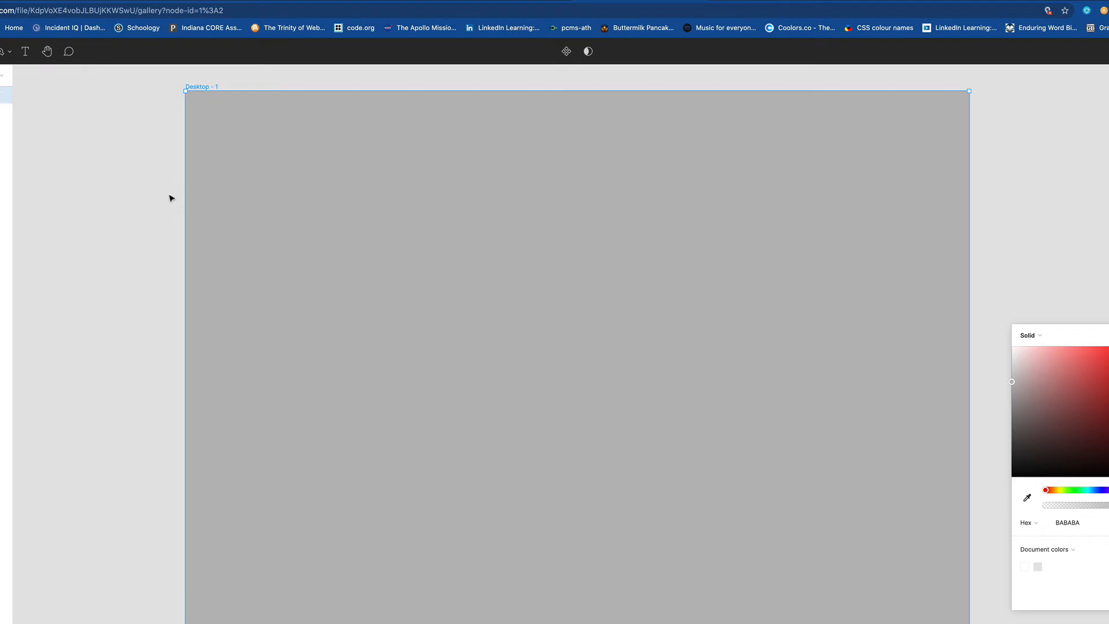
click(147, 194)
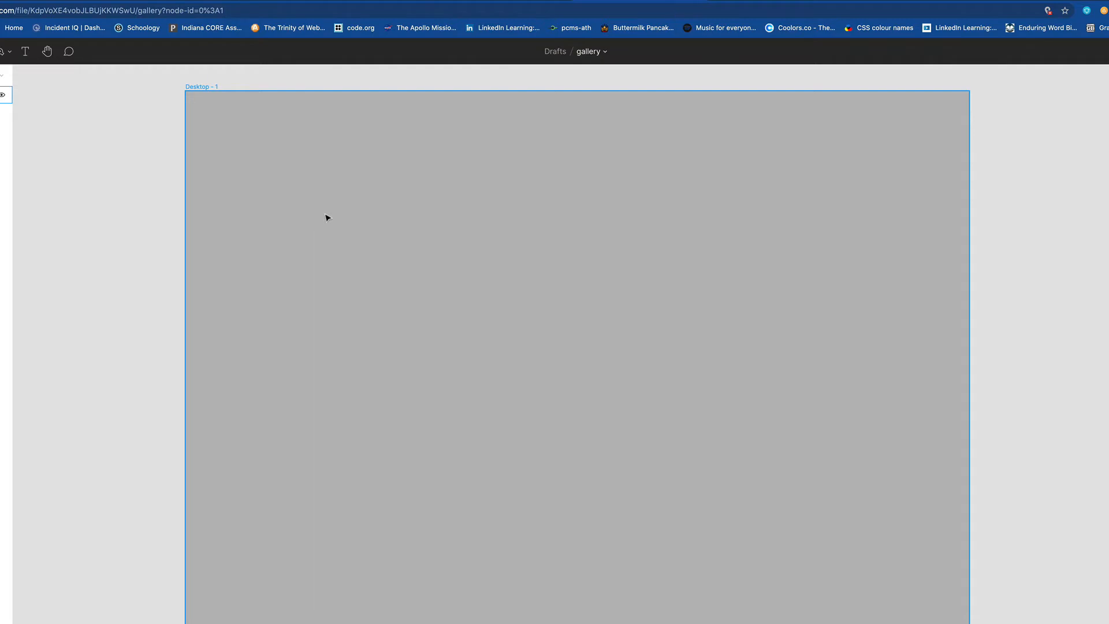
Step: Draw a square of about 162 × 162 in the left half of the frame and shift it slightly up and right
scroll(349, 227, down, 3)
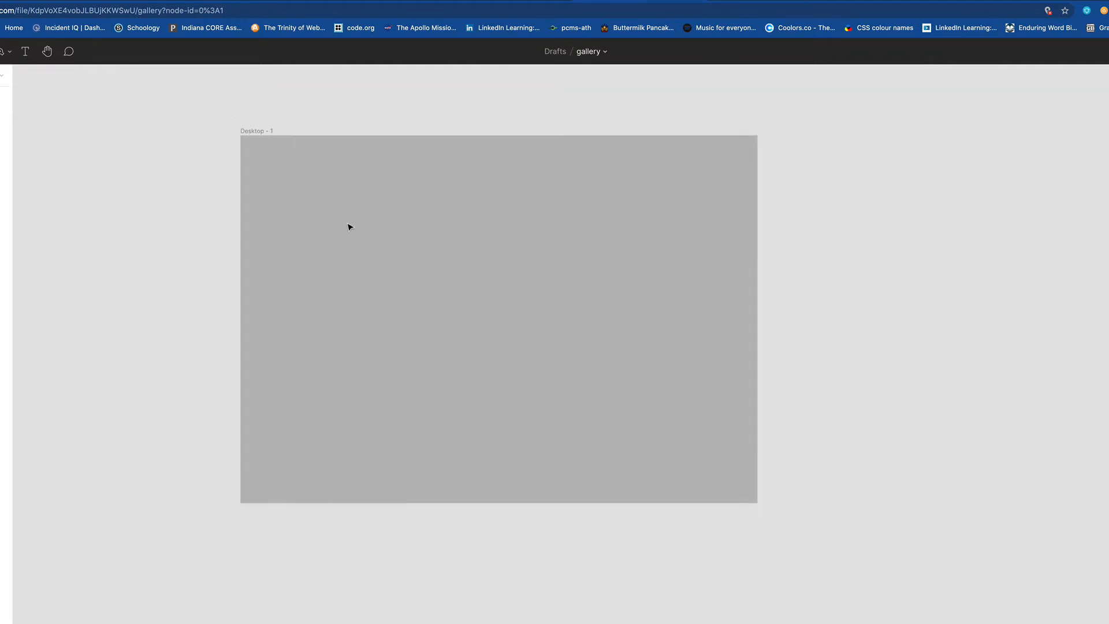
key(space)
drag(334, 218, 399, 267)
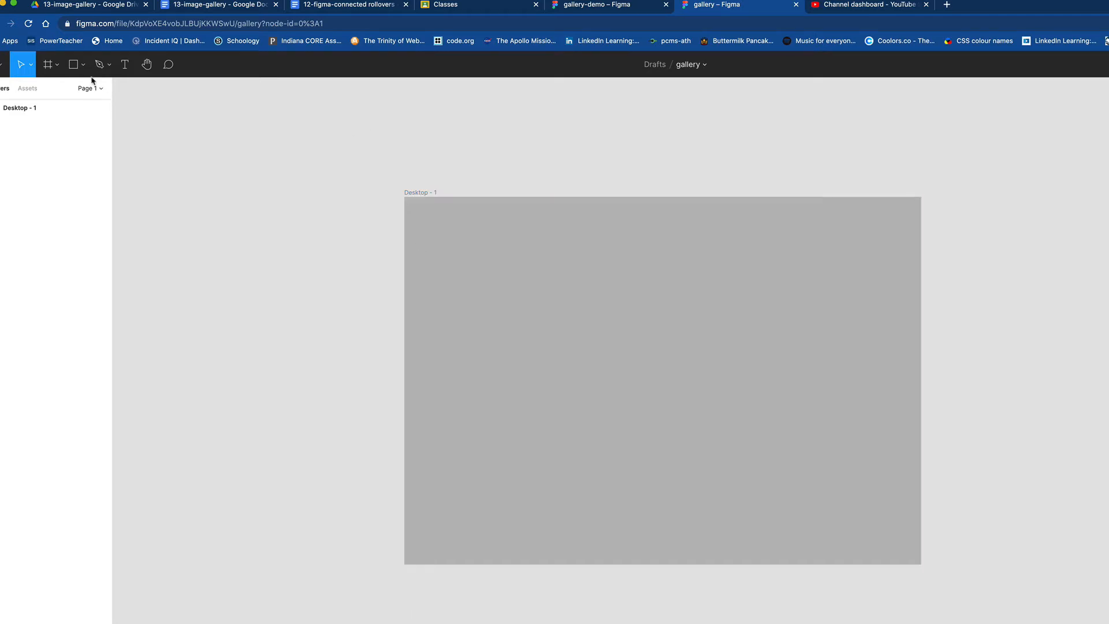
click(78, 66)
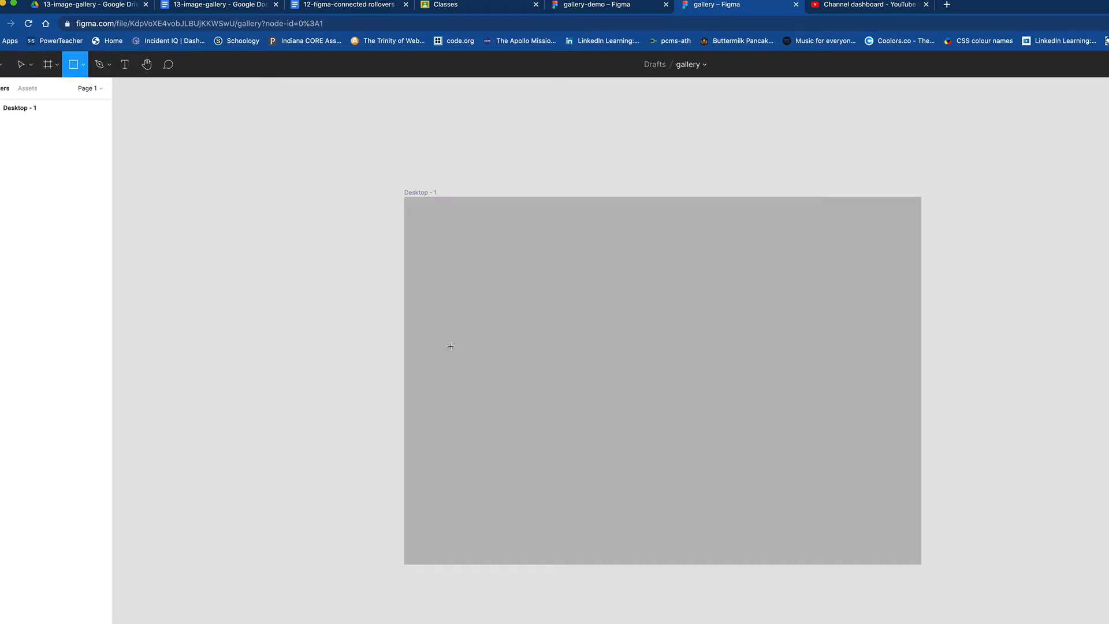
drag(467, 347, 524, 406)
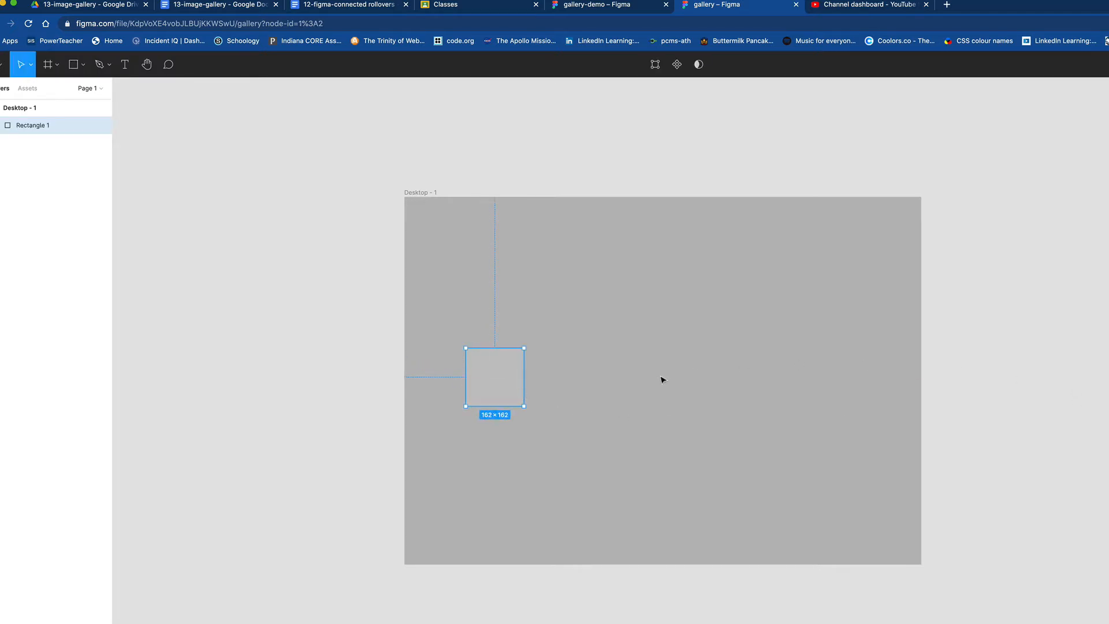
drag(492, 392, 523, 379)
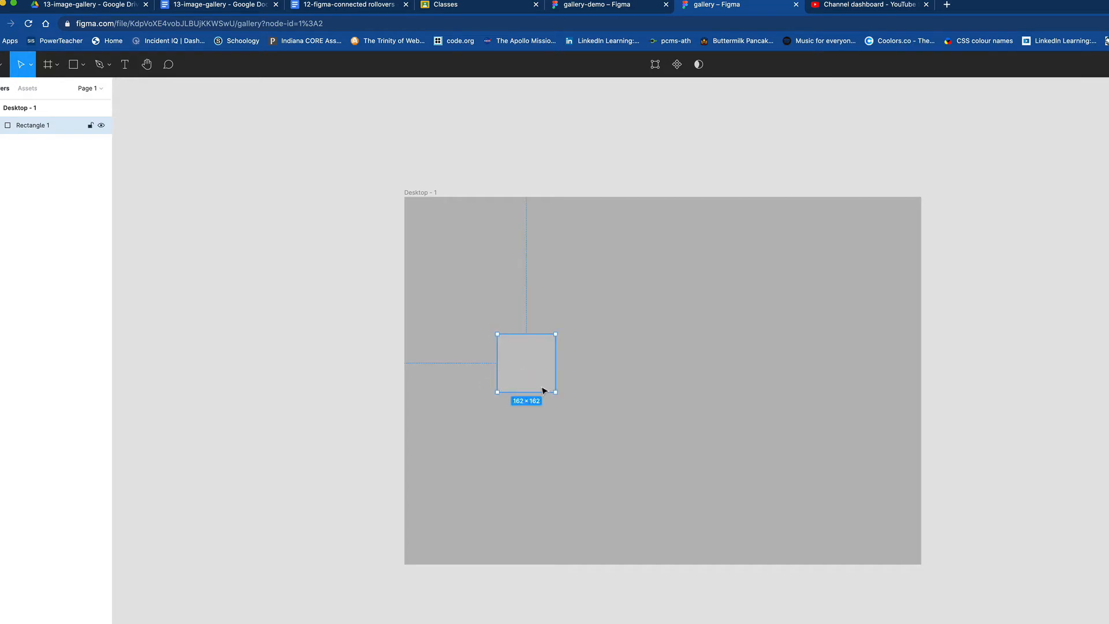
click(587, 299)
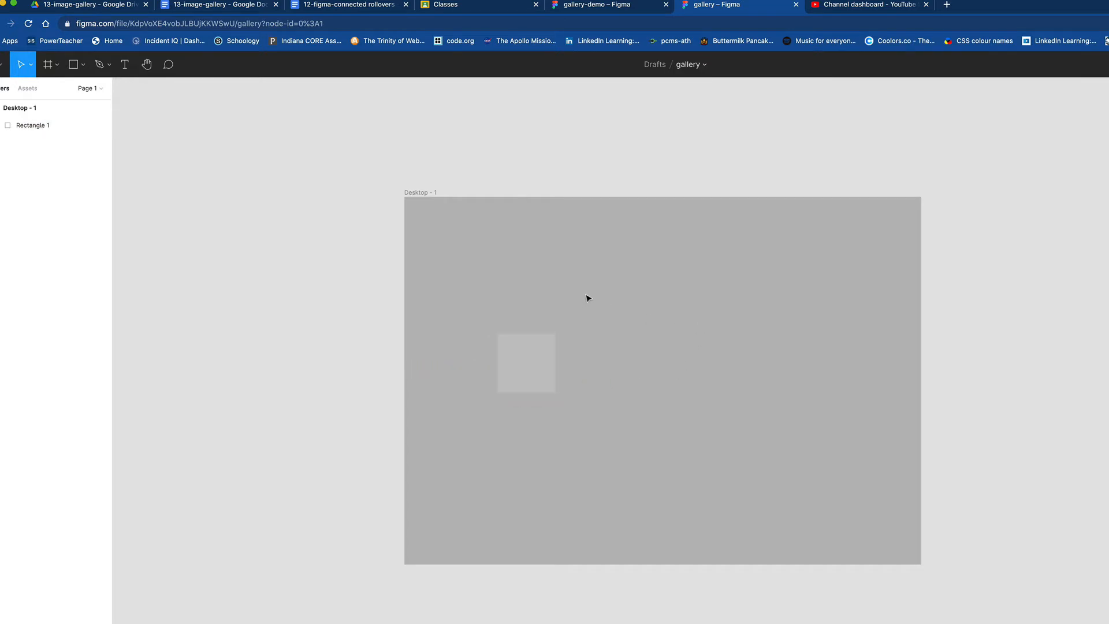
Step: Darken the Desktop frame's fill to a dark grey so it contrasts with the light grey square
click(42, 110)
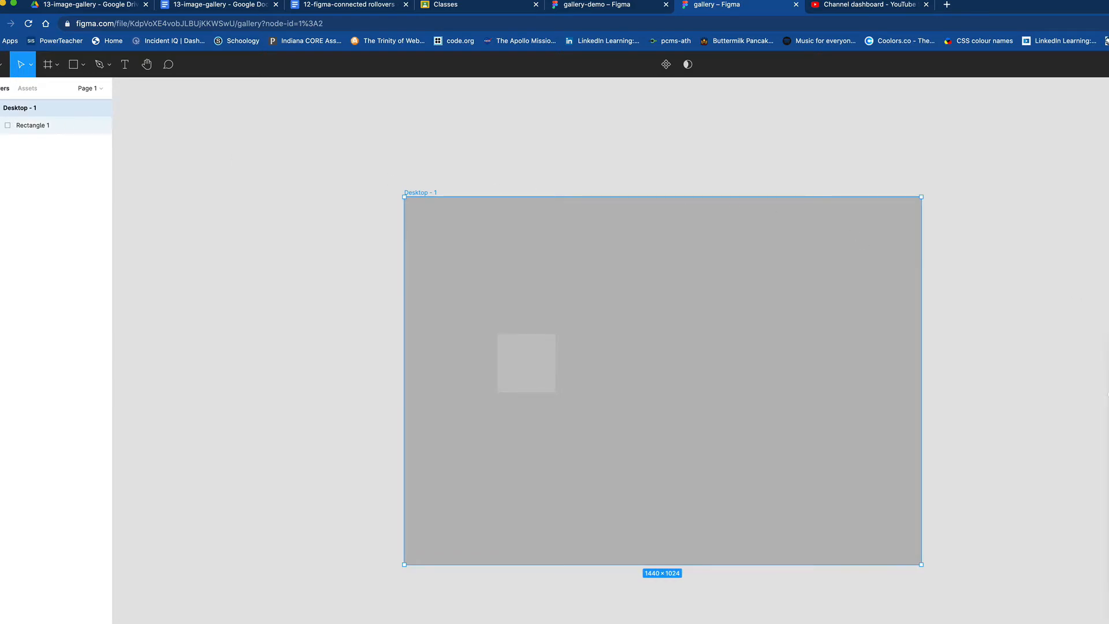
drag(1108, 394, 1107, 443)
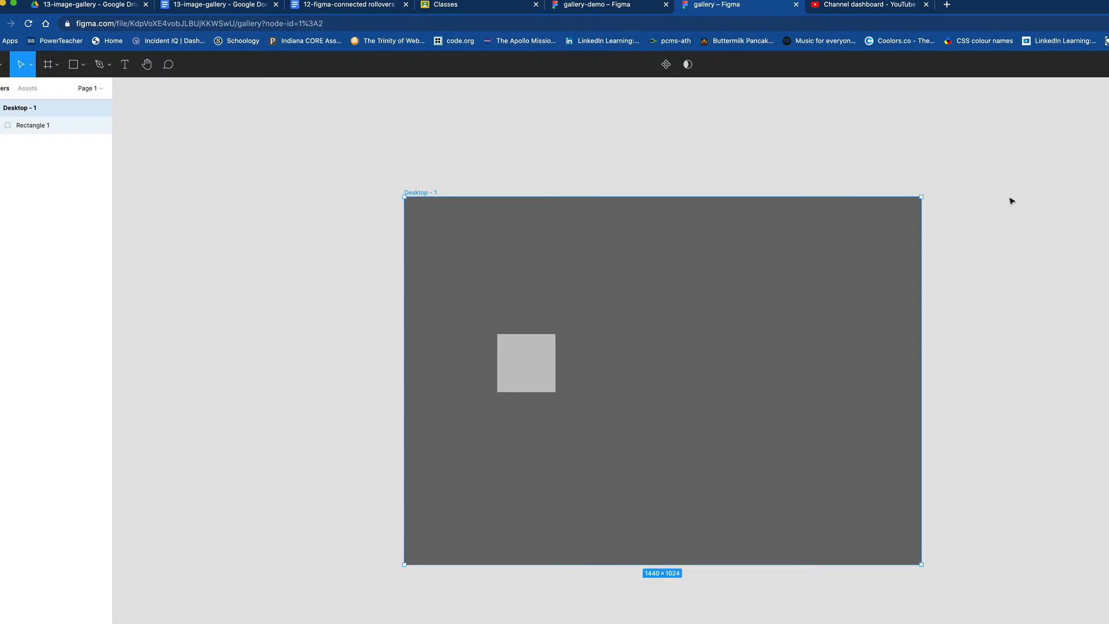
drag(537, 381, 536, 384)
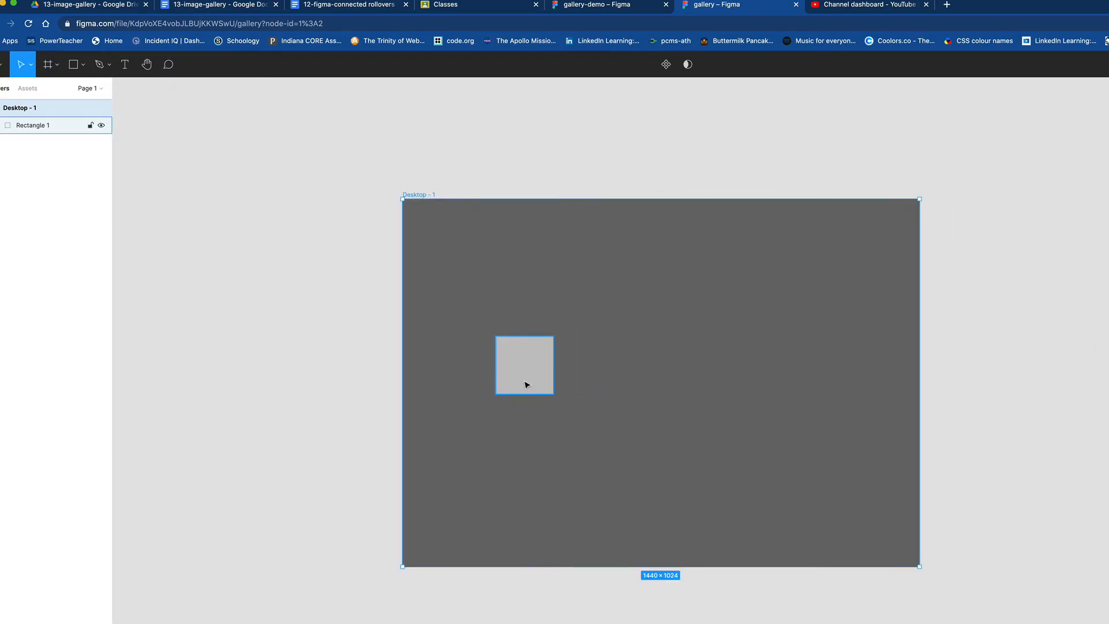
Step: Duplicate the light grey square three times and spread the four squares in a row across the frame
click(35, 125)
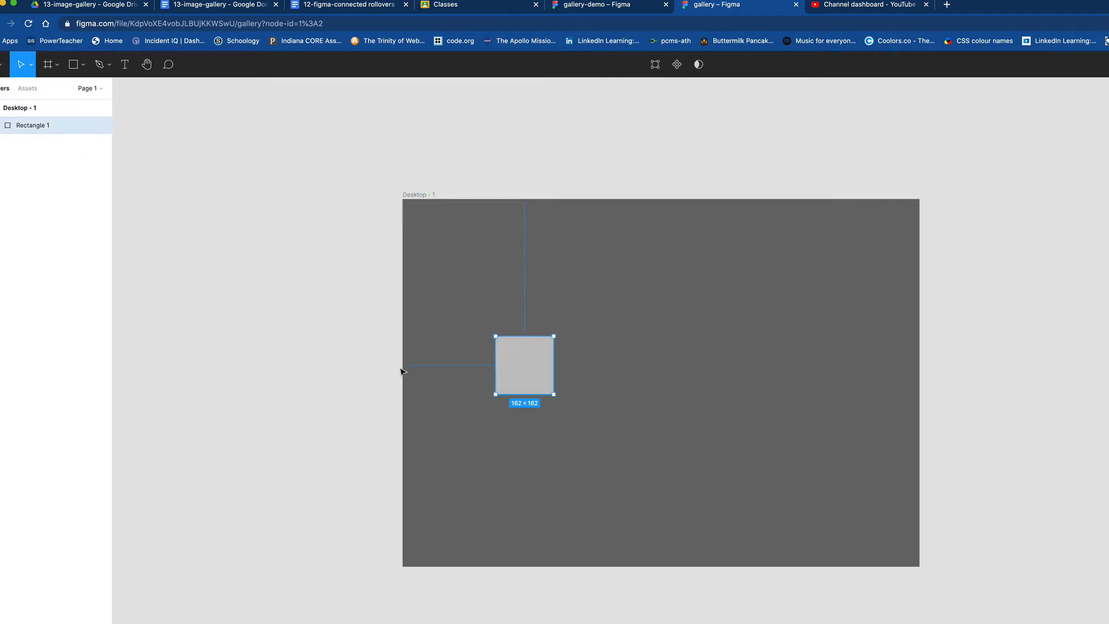
drag(531, 371, 537, 377)
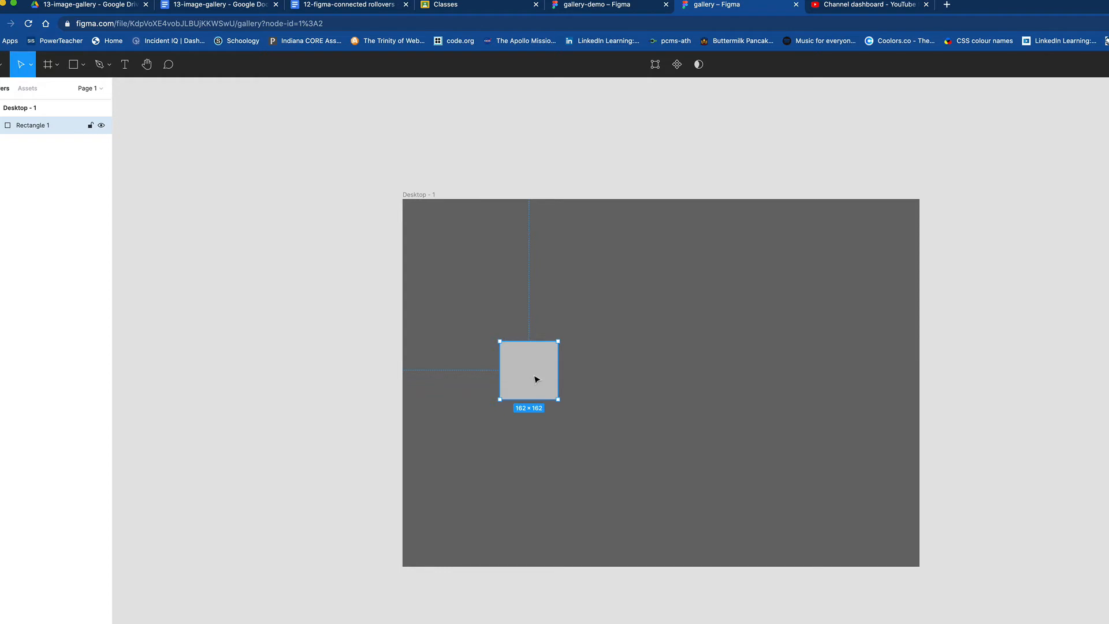
drag(615, 381, 807, 388)
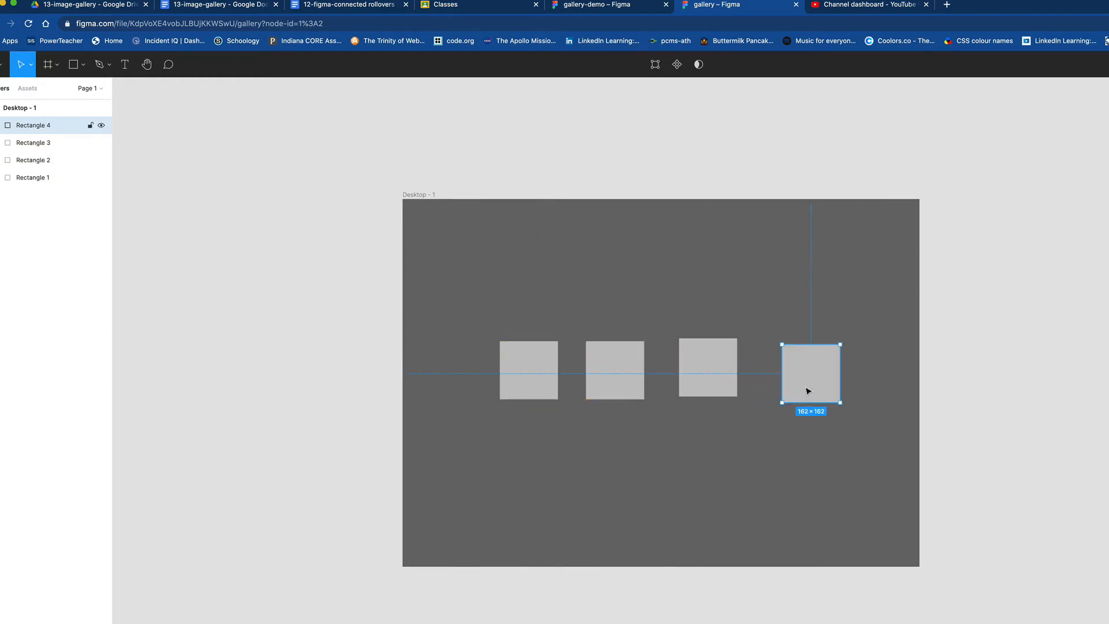
drag(510, 389, 492, 392)
drag(624, 376, 614, 374)
drag(718, 377, 722, 378)
drag(820, 376, 830, 373)
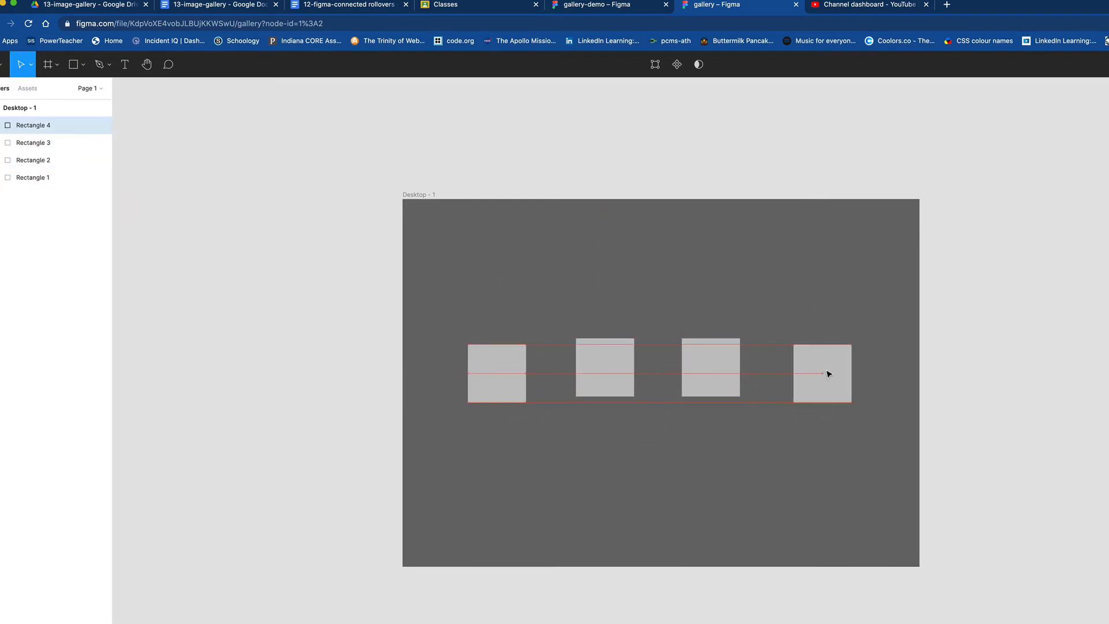
Step: Align the four squares on their vertical centers and distribute the horizontal spacing between them evenly
drag(448, 301, 849, 462)
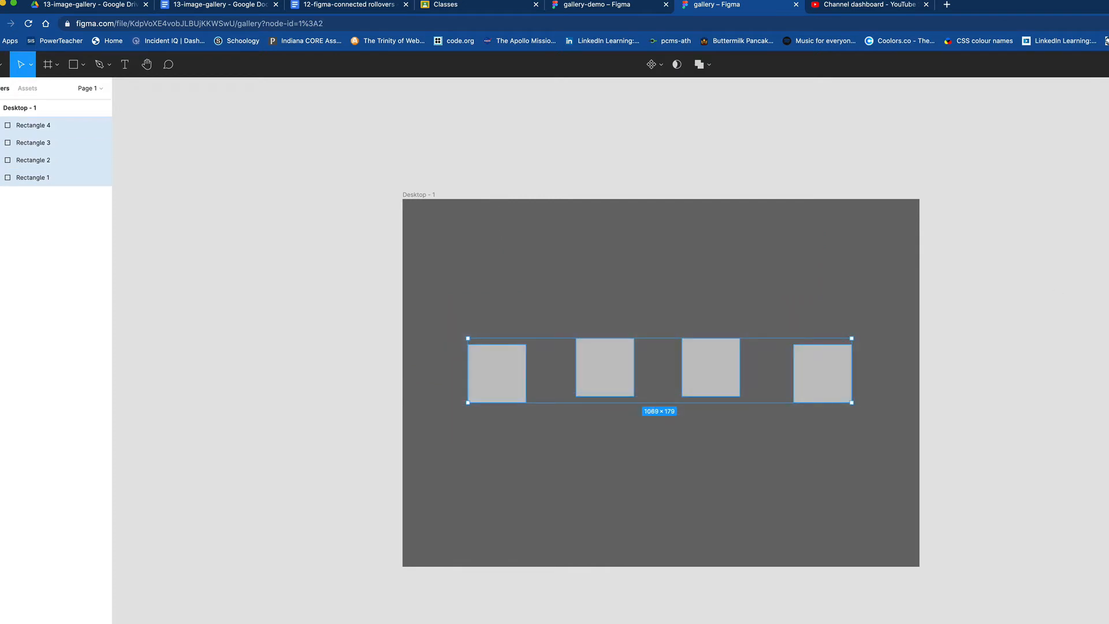
key(alt+v)
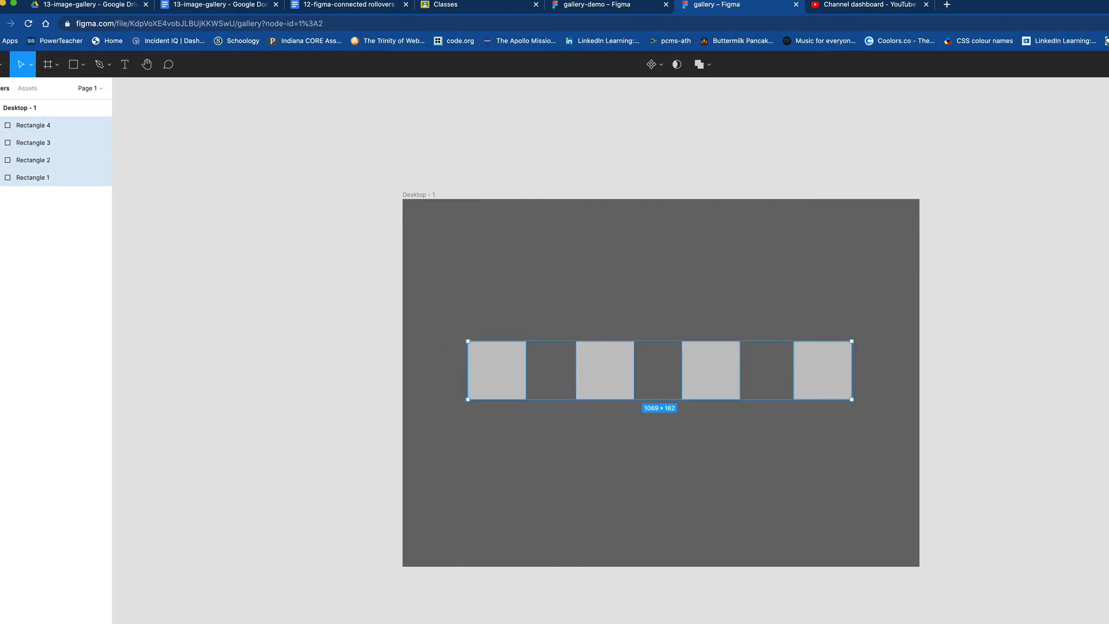
key(ctrl+alt+h)
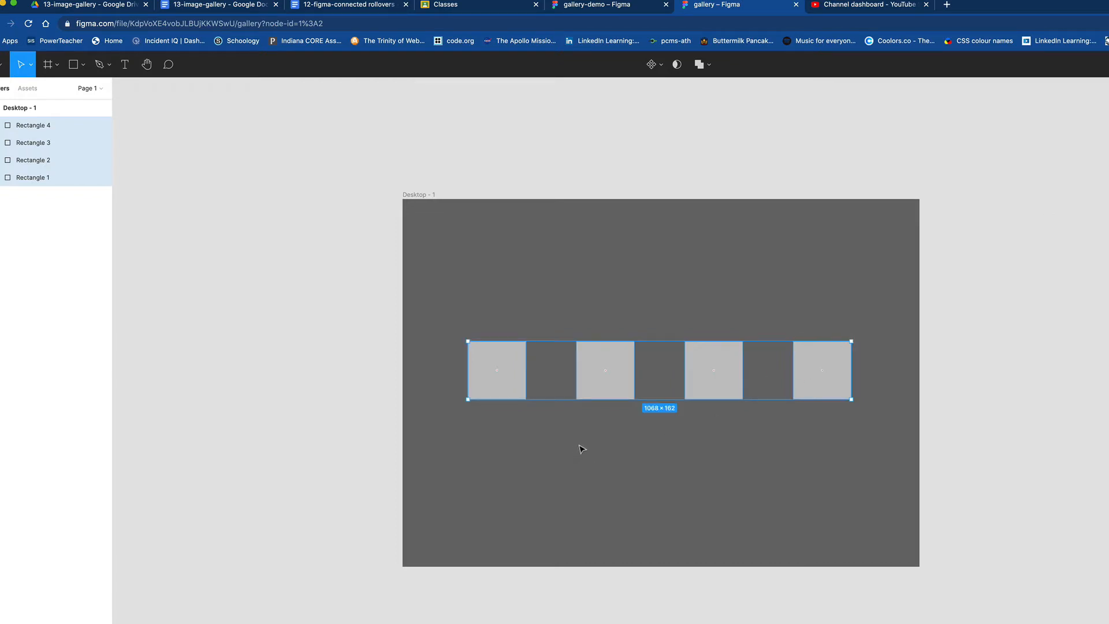
click(599, 445)
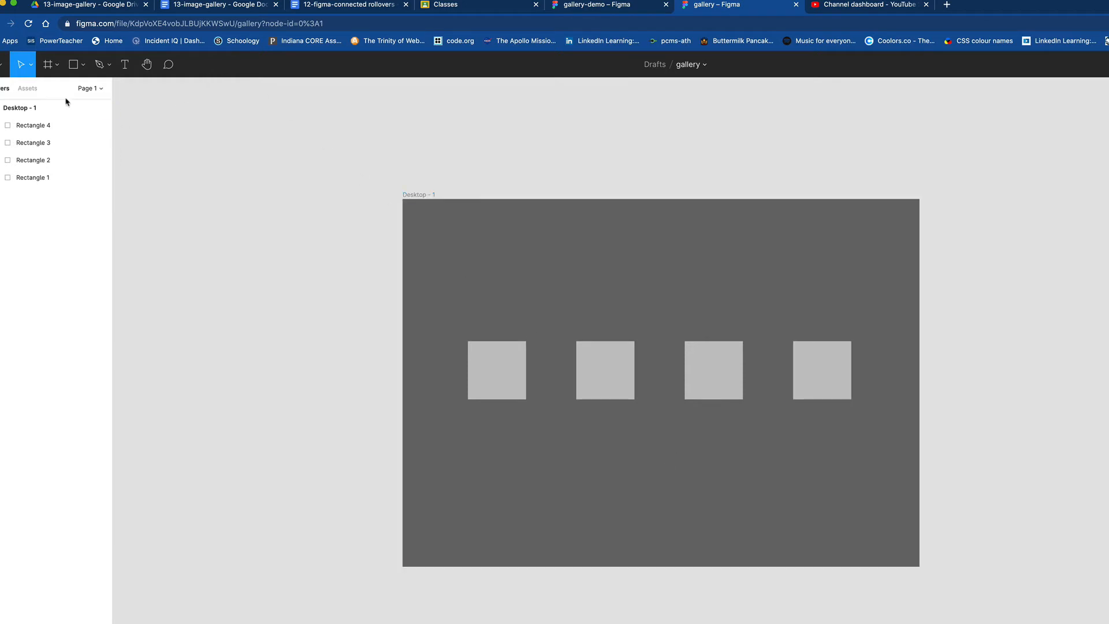
Step: Start placing images and browse to the 0000_classes folder in Google Drive's My Drive, sorting the files by name
click(84, 67)
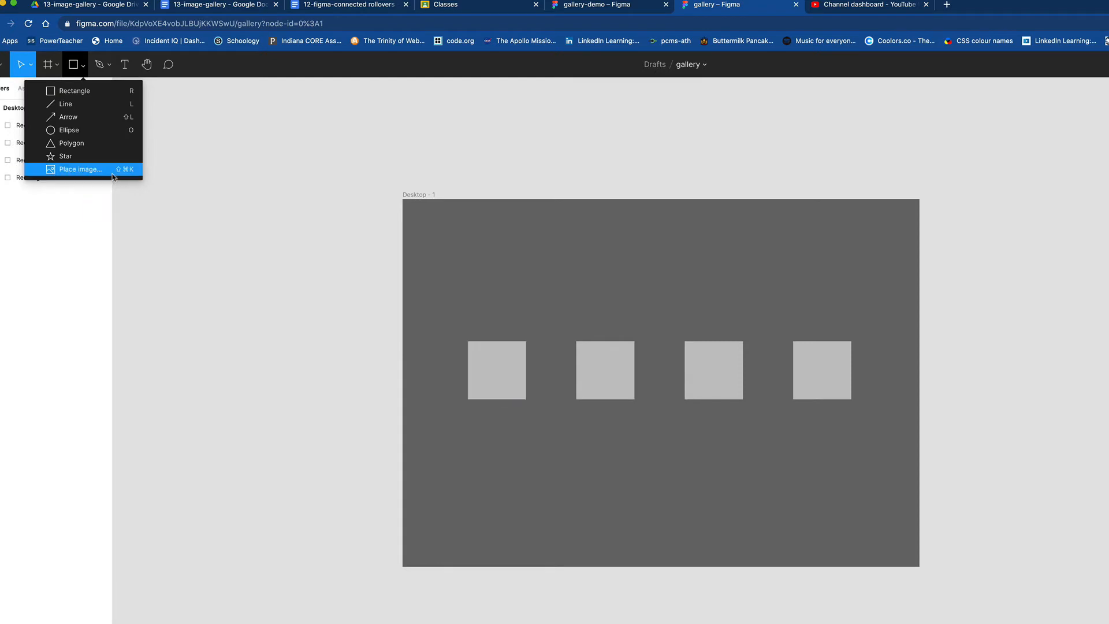
click(113, 172)
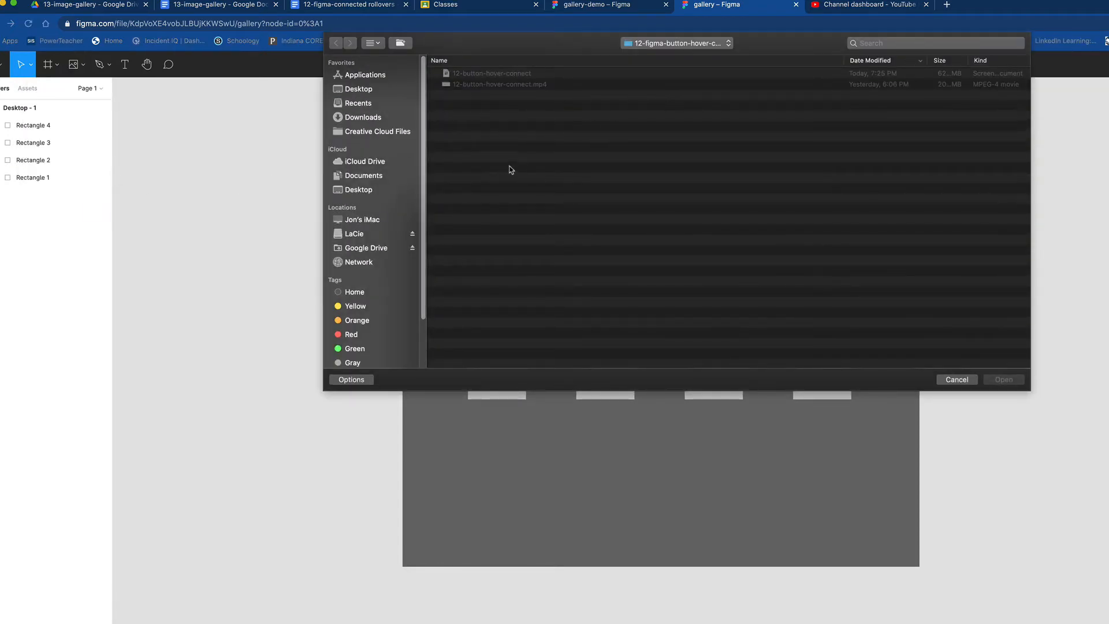
click(370, 251)
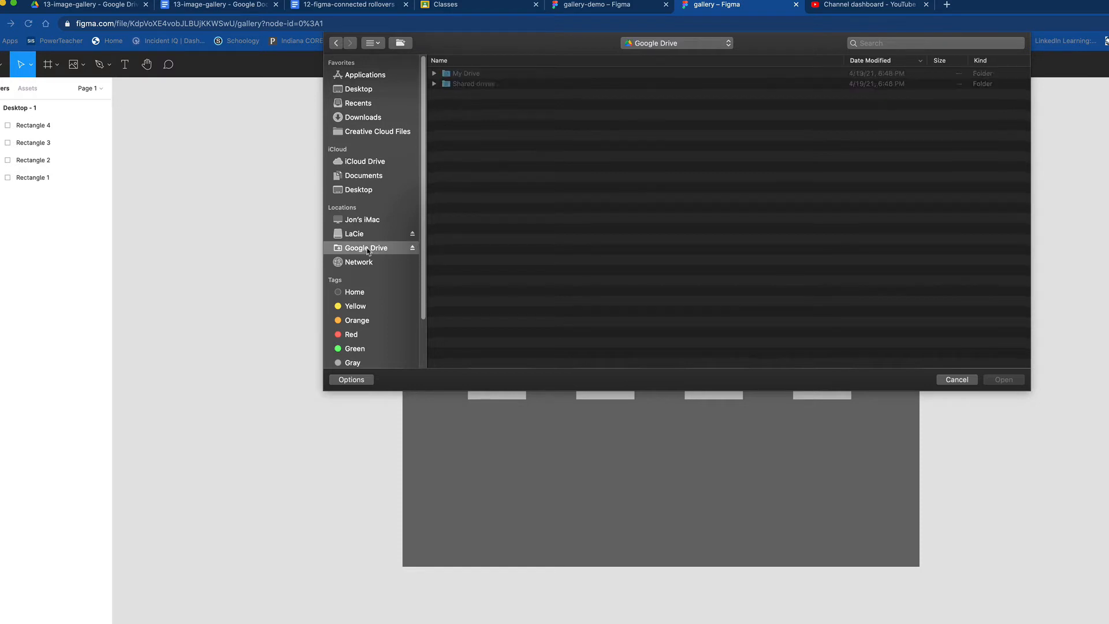
double_click(469, 76)
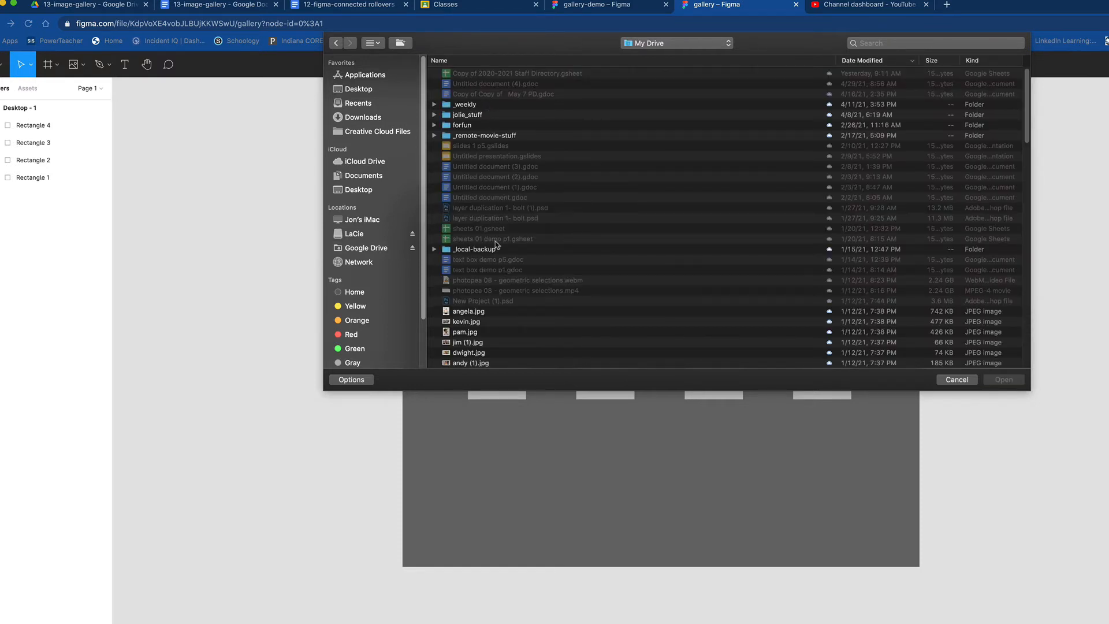
click(533, 62)
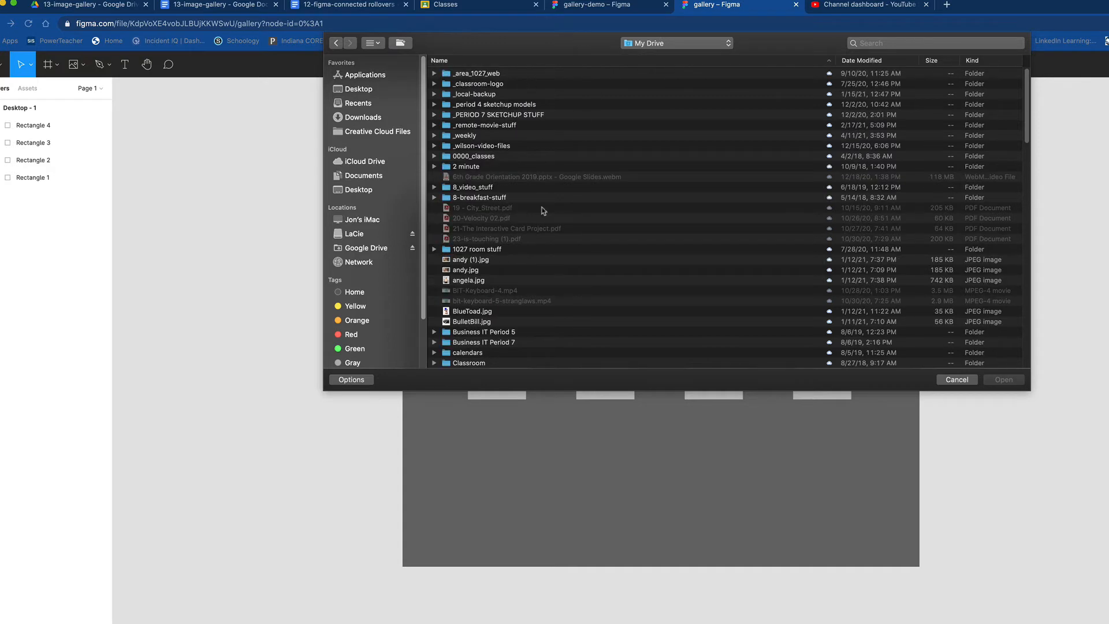
click(479, 158)
double_click(479, 159)
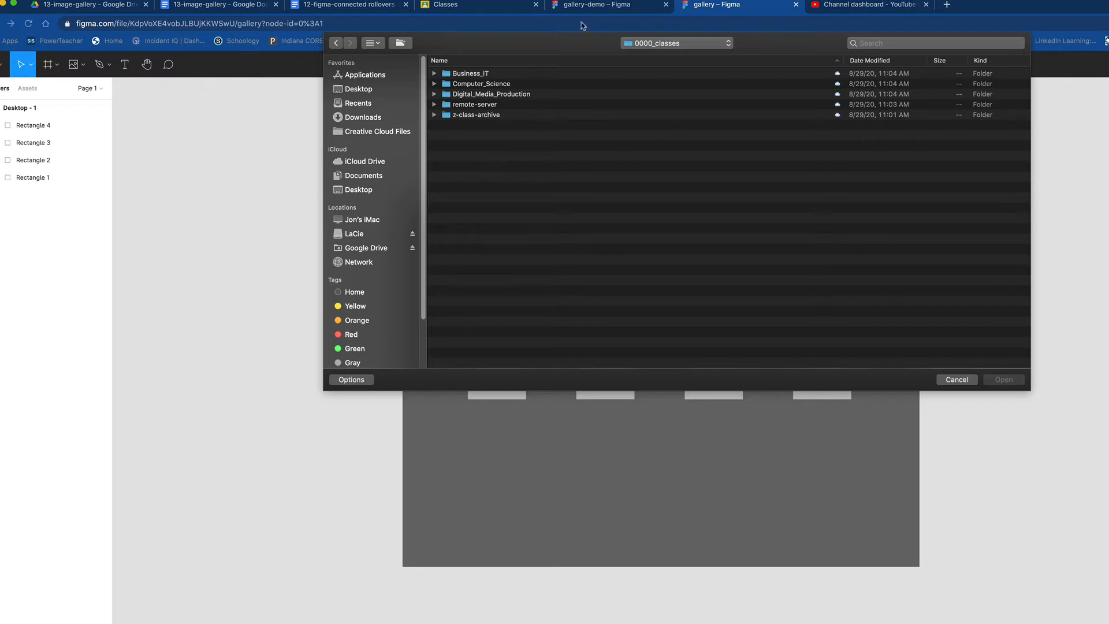
Step: Browse through Computer_Science, XD-UI, figma and 13-image-gallery to the mountain-images folder
double_click(479, 84)
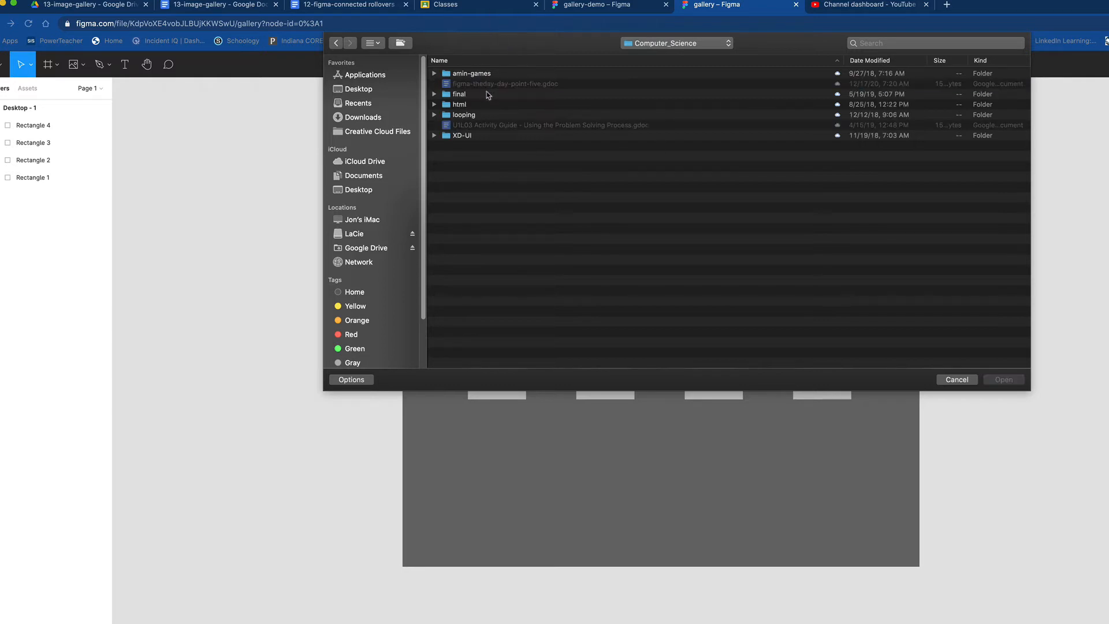
double_click(462, 136)
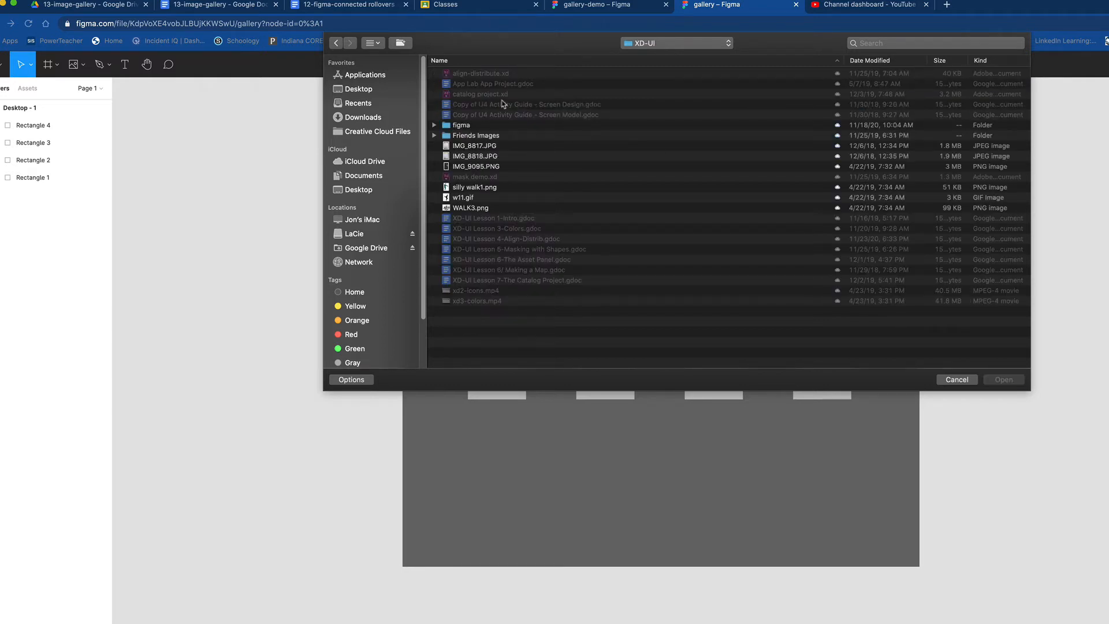
double_click(467, 127)
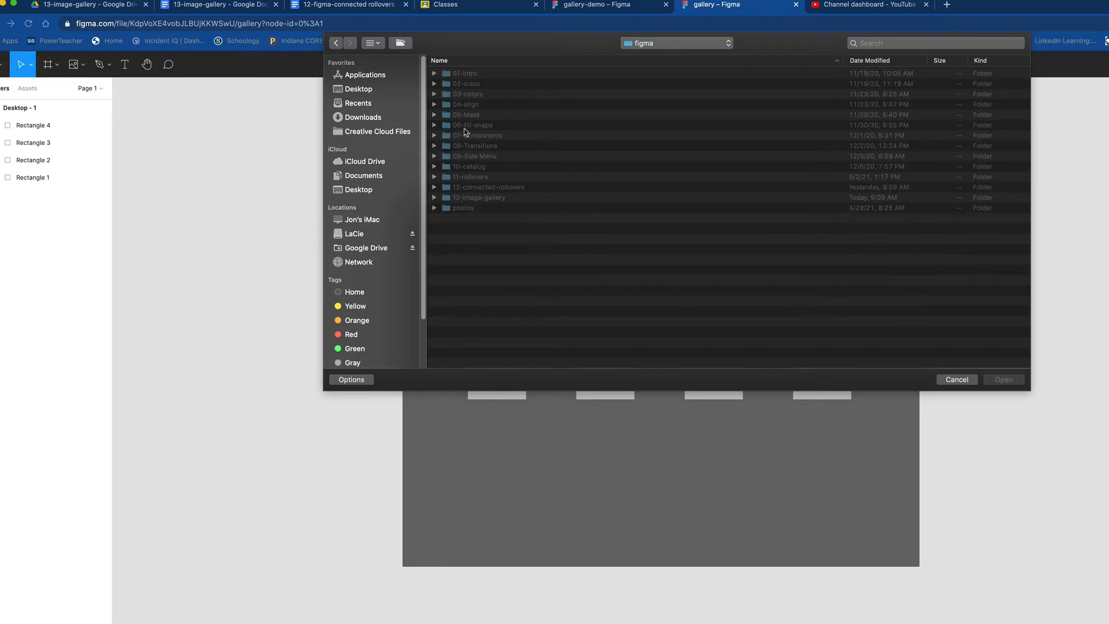
click(476, 200)
double_click(477, 199)
double_click(480, 85)
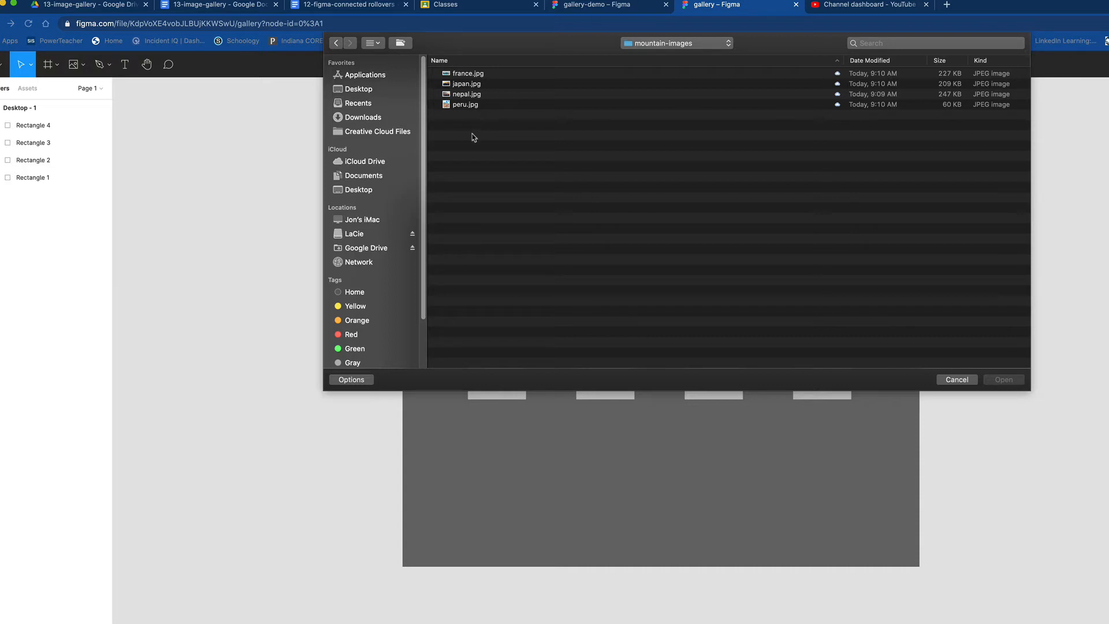
Step: Load all four mountain images and fill the squares from left to right with peru, nepal, japan and france
drag(468, 123, 458, 95)
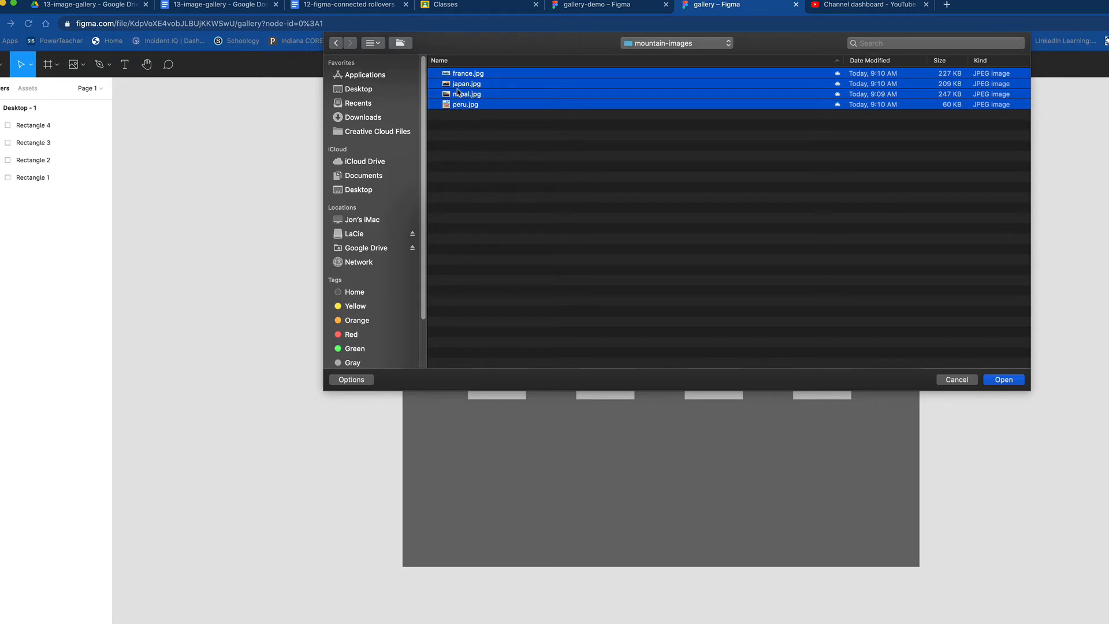
click(1008, 380)
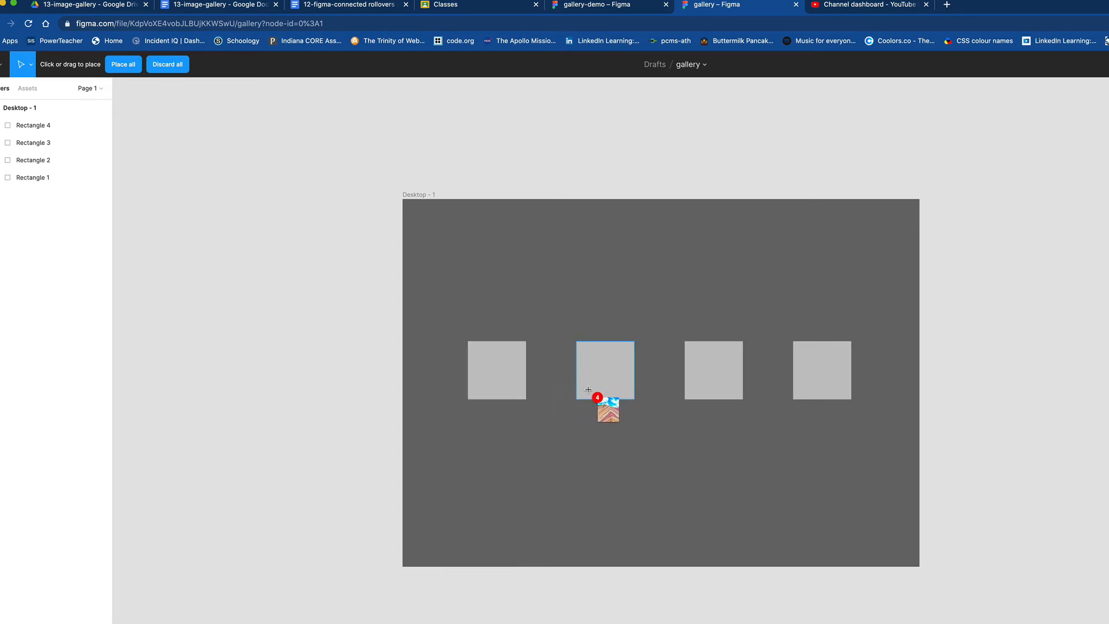
click(501, 384)
click(586, 381)
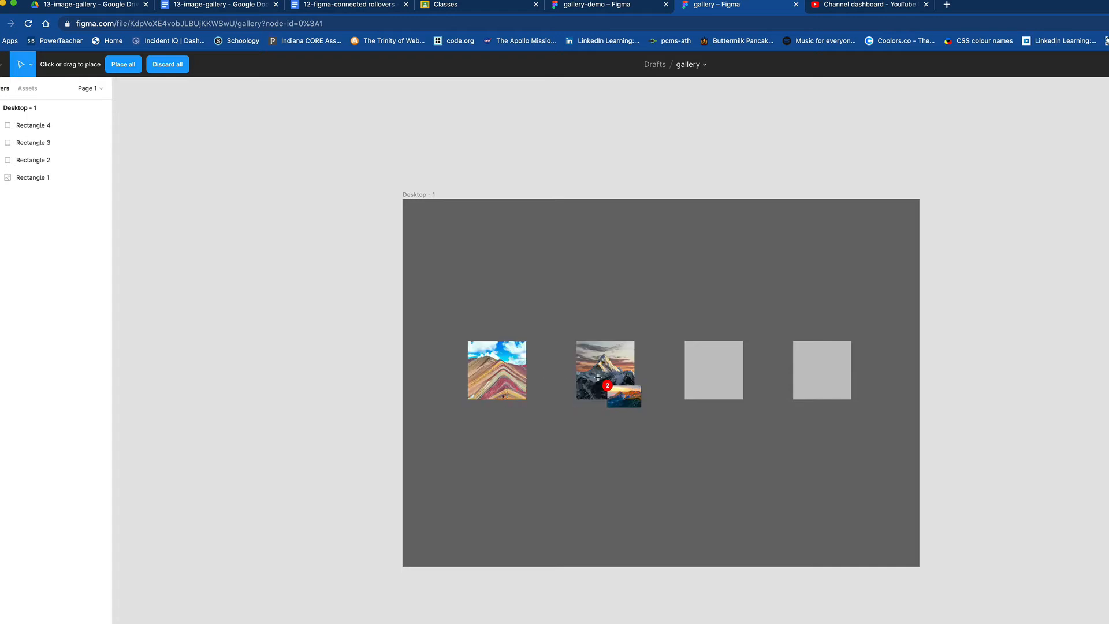
click(703, 374)
click(824, 375)
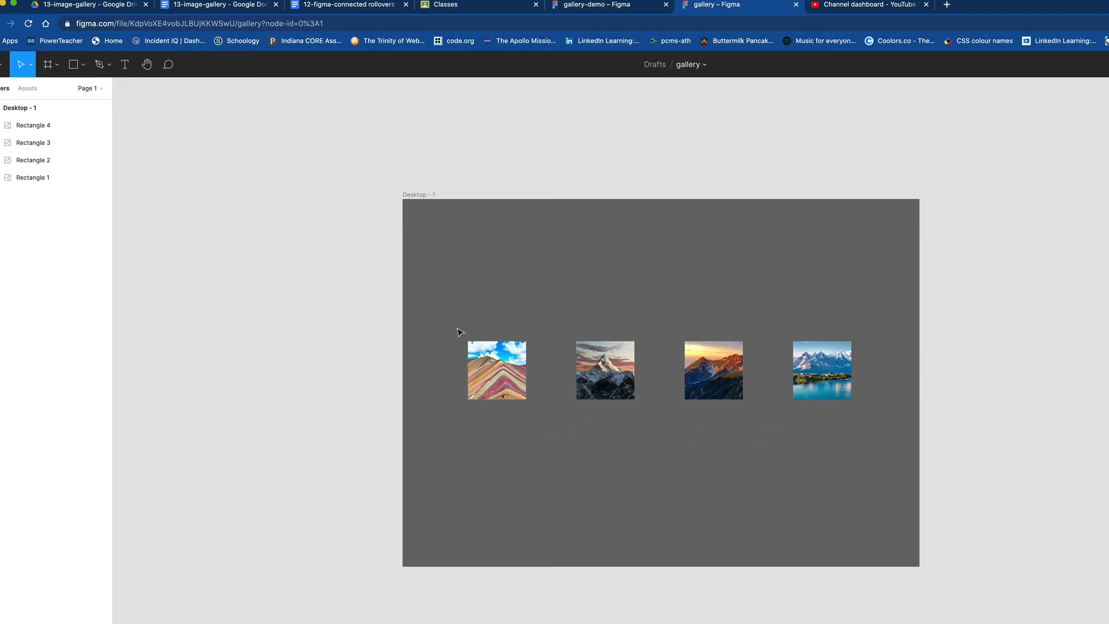
Step: Add a black stroke and a drop shadow to all four thumbnail images
drag(440, 303, 872, 442)
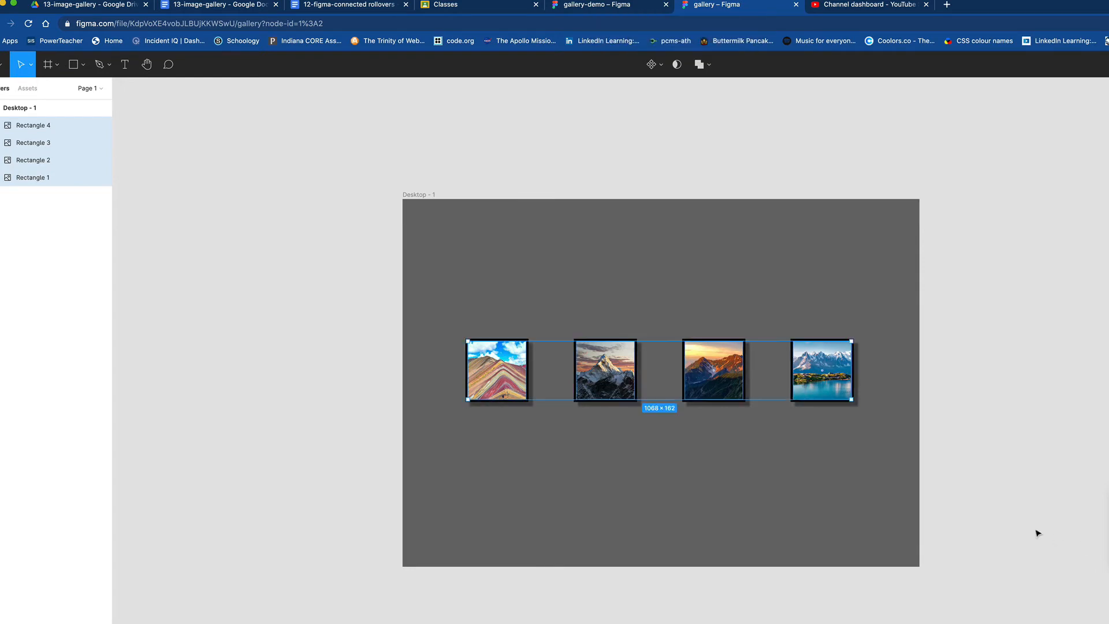
click(874, 467)
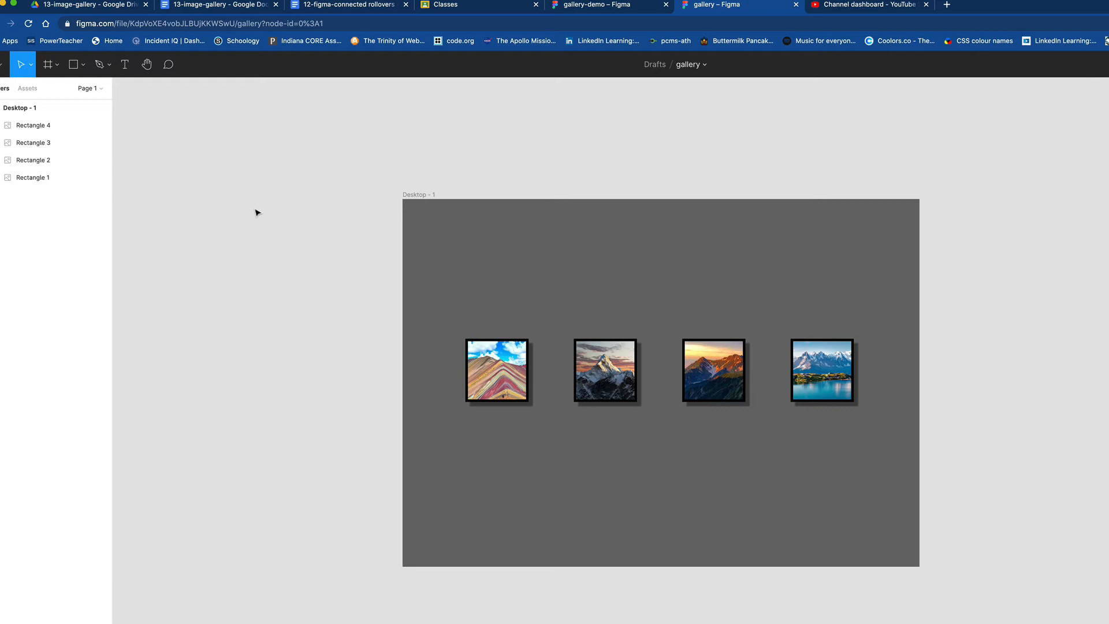
Step: Place peru.jpg at about 677 × 467, move it outside the frame's left edge and give it a thick black stroke
click(83, 65)
click(81, 169)
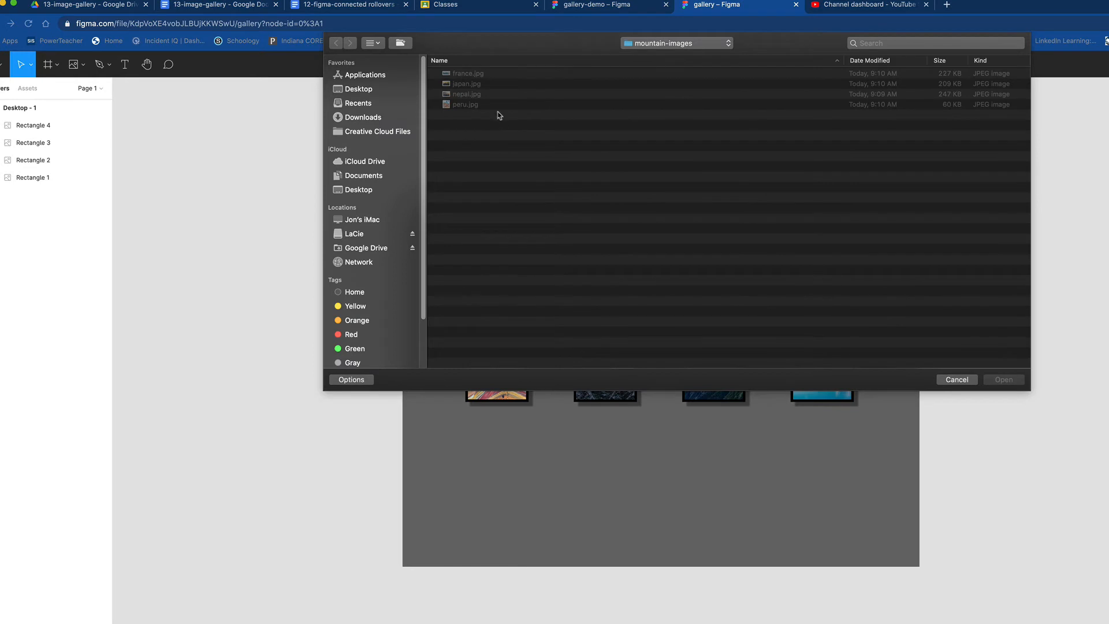
double_click(460, 105)
drag(198, 185, 440, 354)
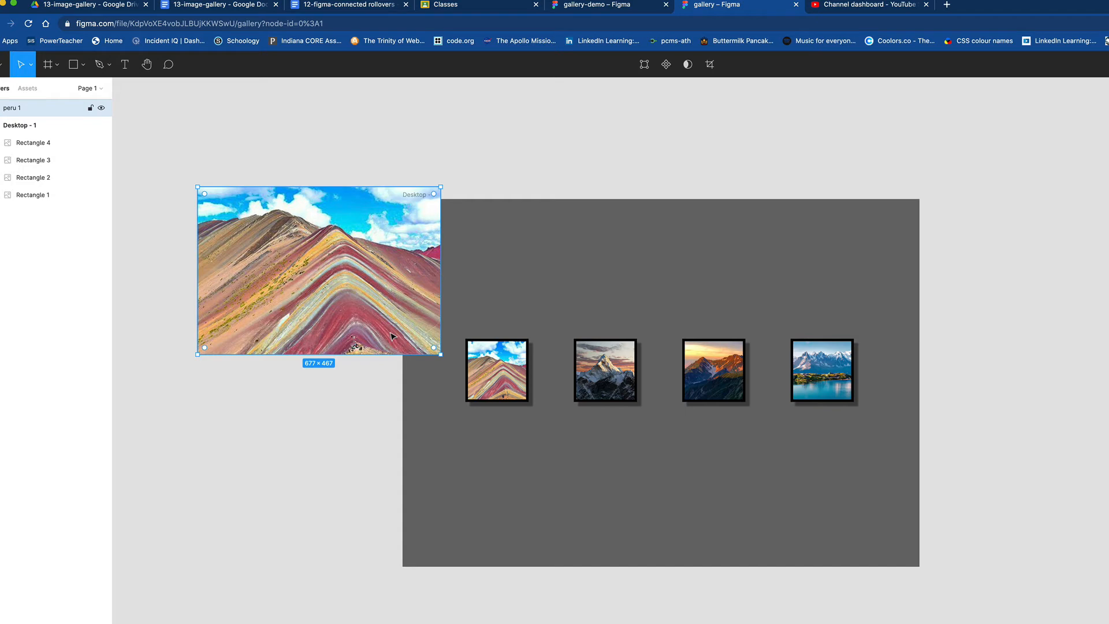
drag(384, 328, 327, 407)
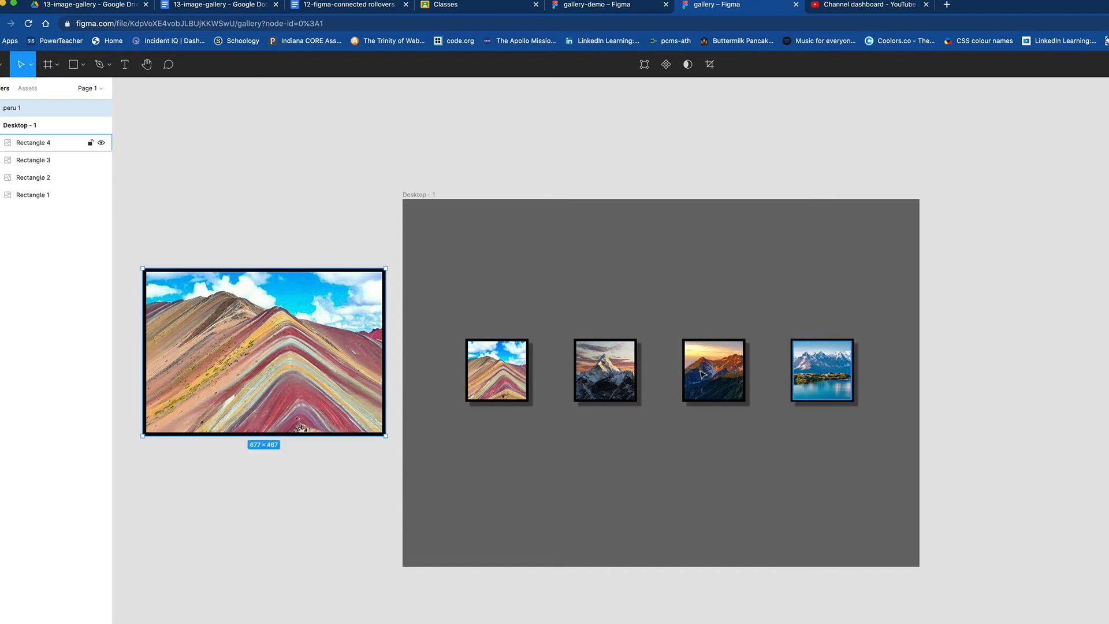
click(233, 185)
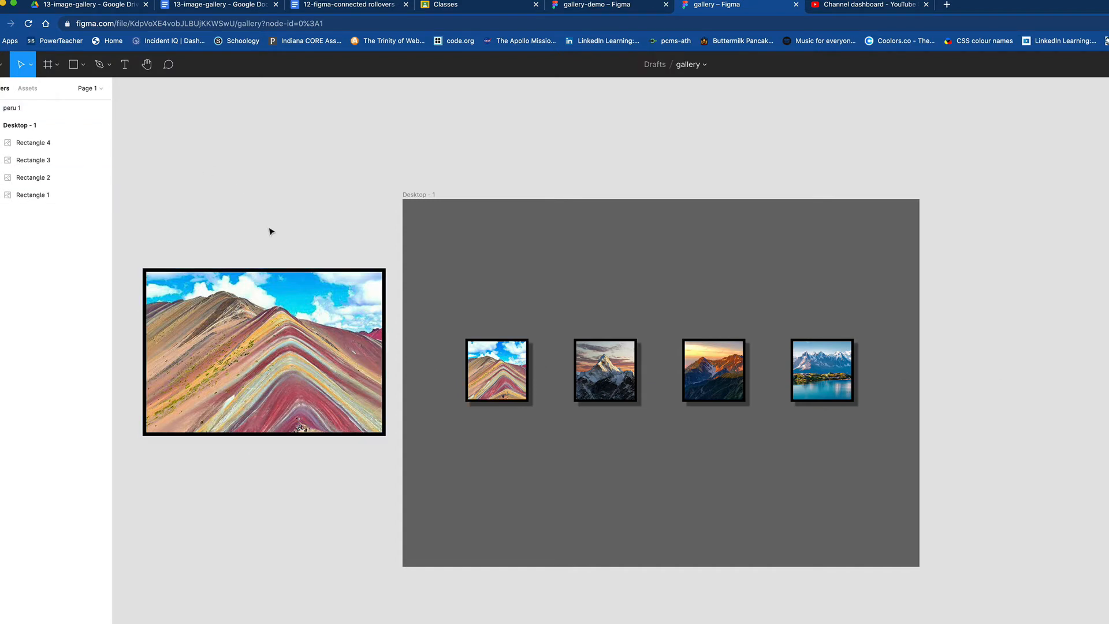
Step: Place nepal.jpg as a large image of about 751 × 527 above the peru image, overlapping the frame's upper-left corner
drag(491, 354, 543, 429)
click(82, 65)
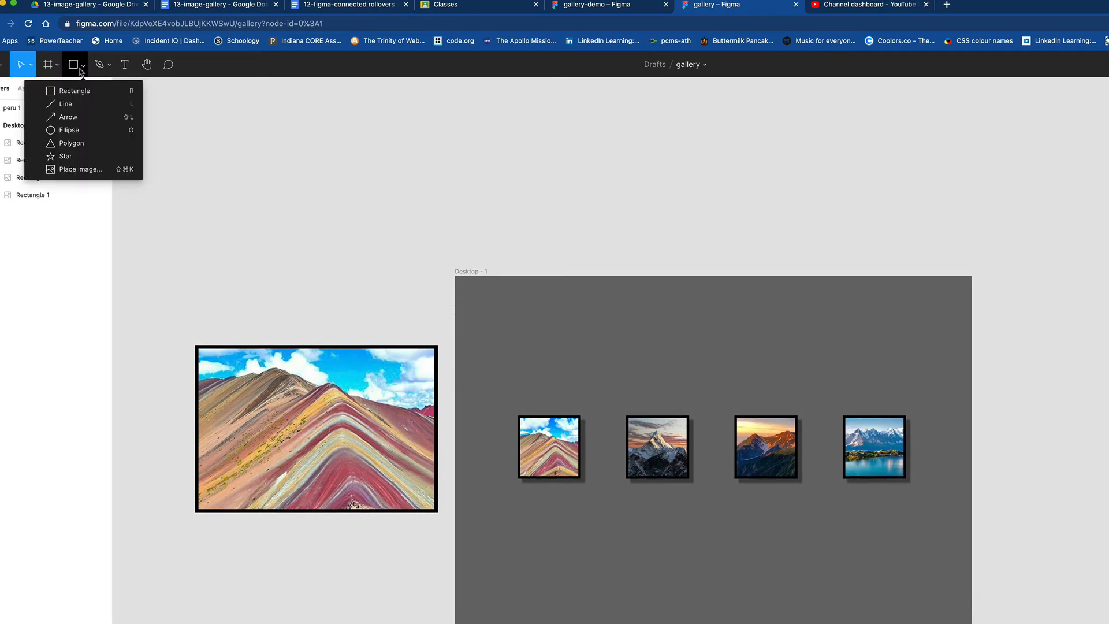
click(74, 172)
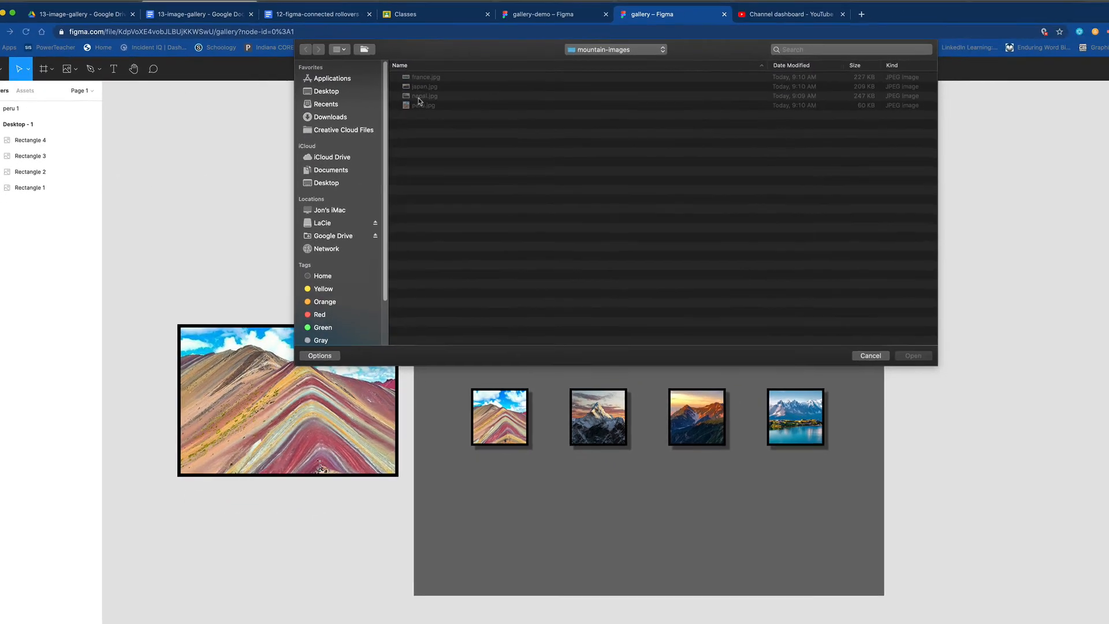
click(458, 96)
click(803, 330)
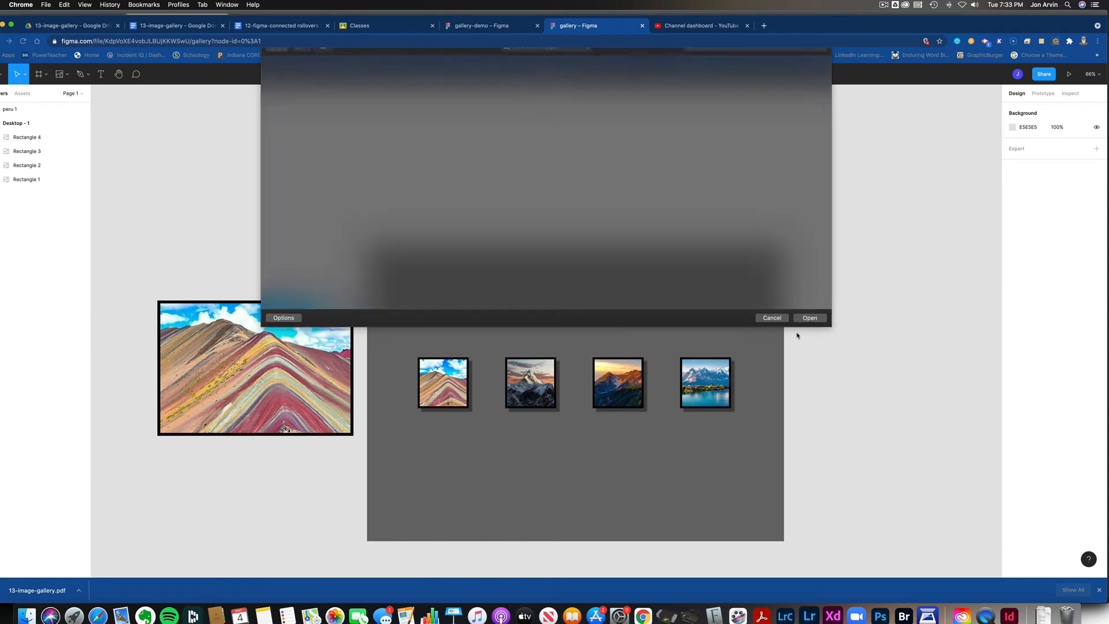
drag(284, 125, 501, 277)
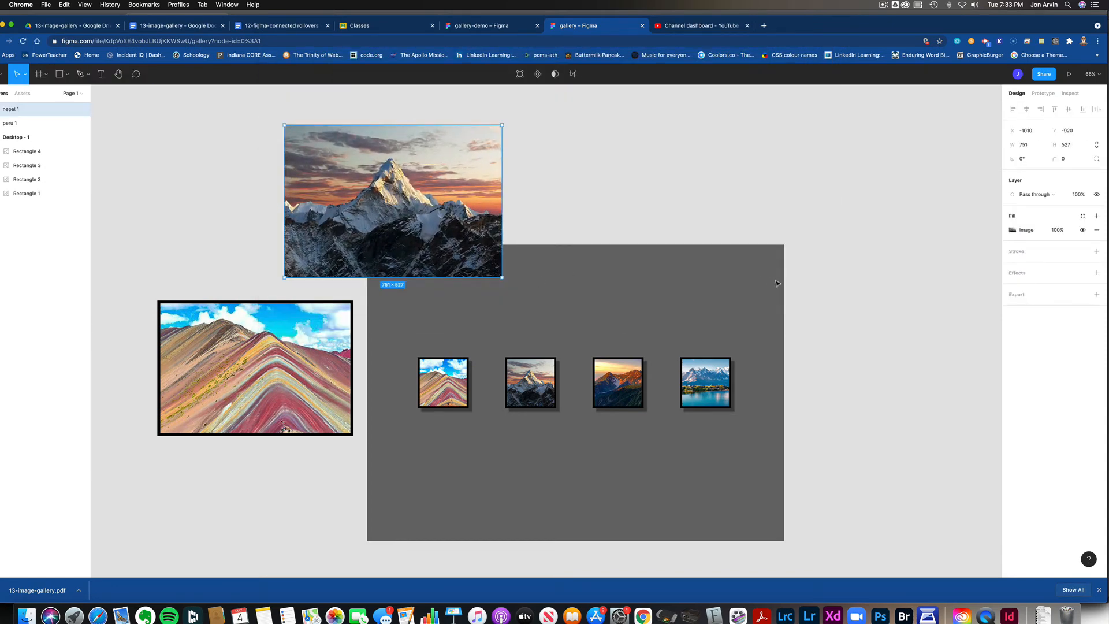
Step: Give the large nepal image a black 10 px outside stroke and move it up and left, still overlapping the frame's corner
click(1097, 252)
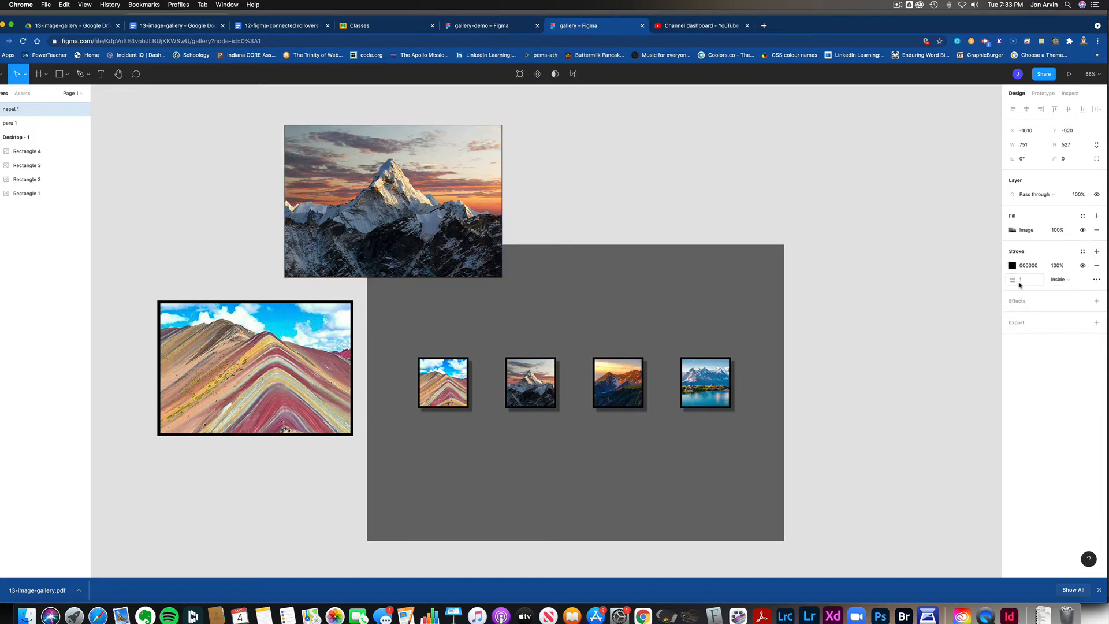
click(1021, 281)
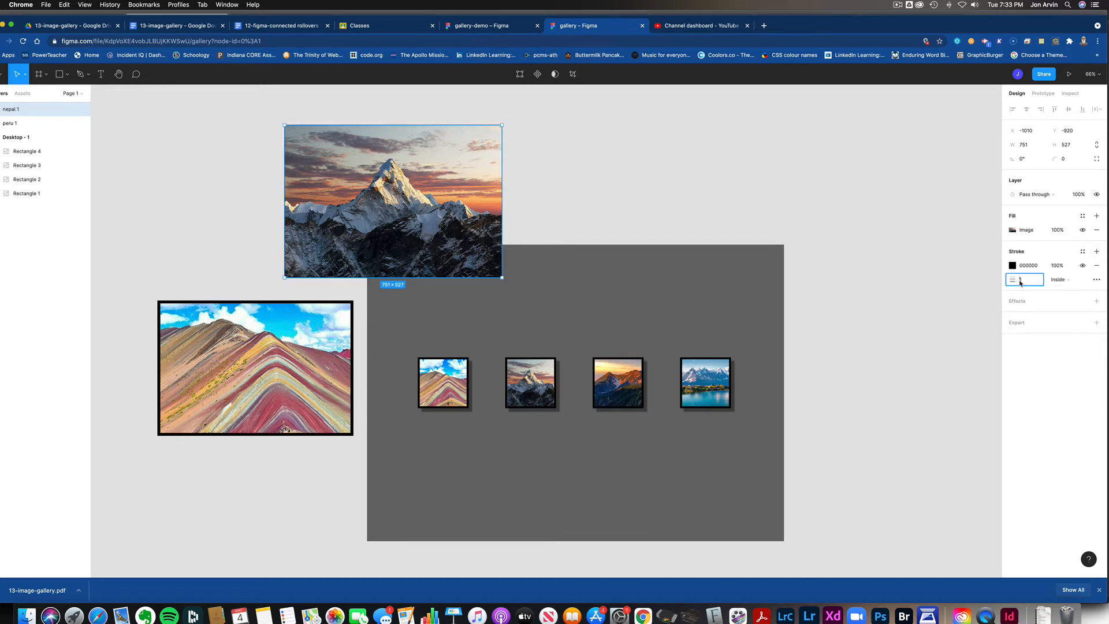
text(10)
click(1070, 281)
click(1071, 290)
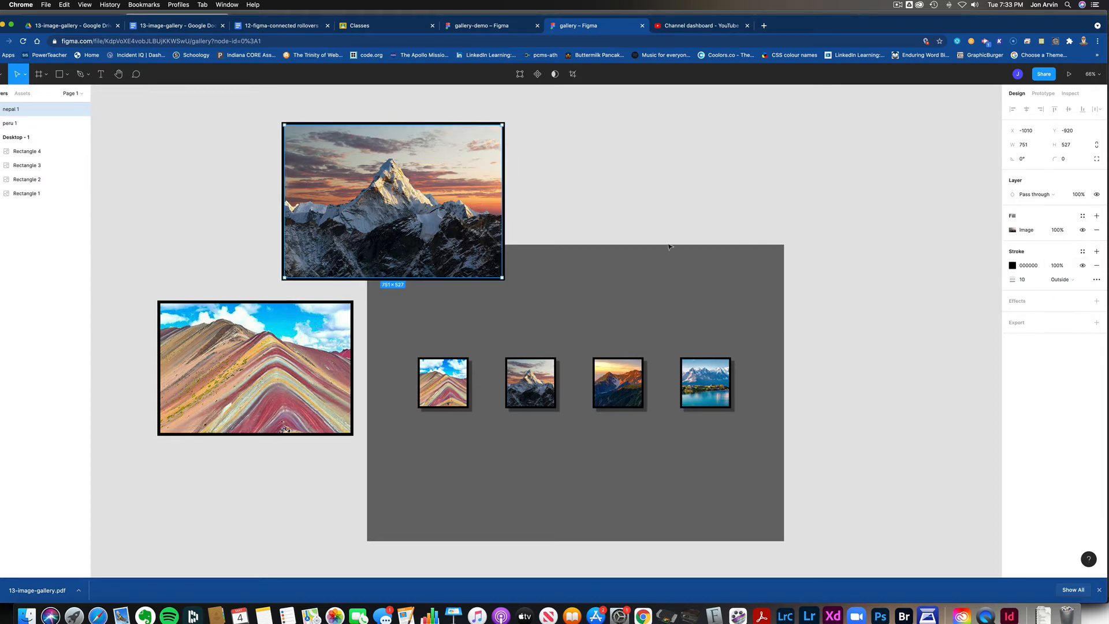
drag(458, 231, 402, 218)
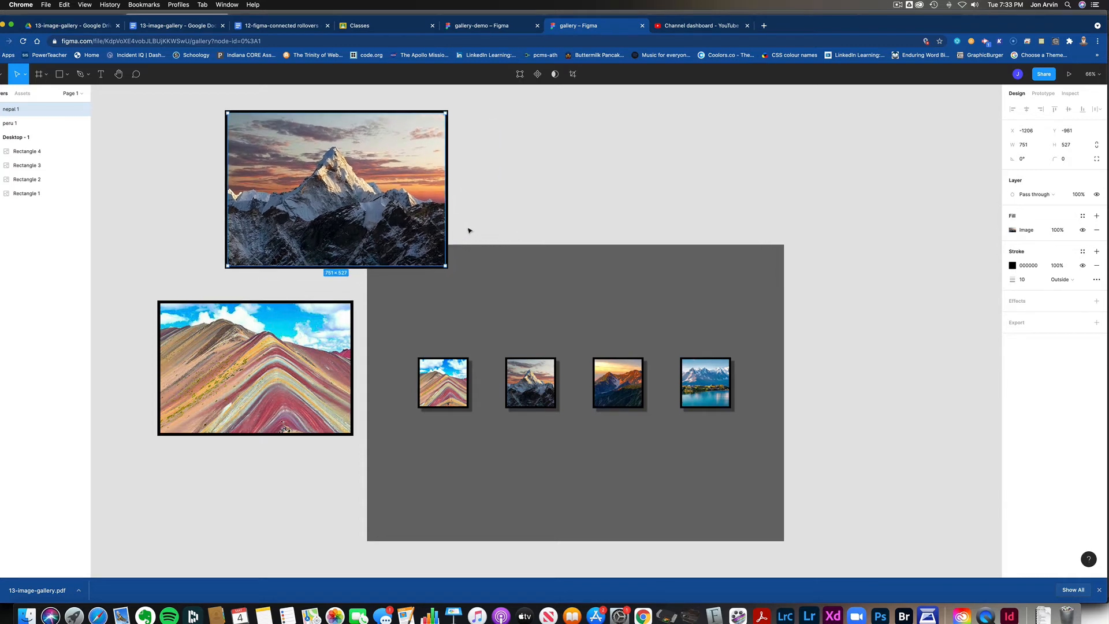
click(192, 163)
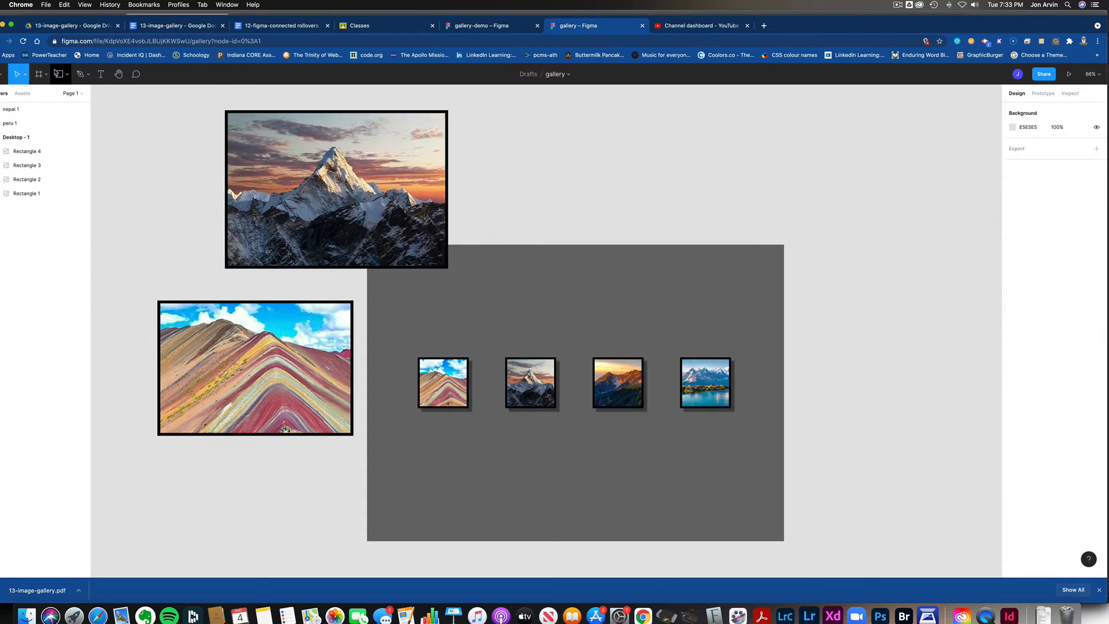
Step: Place japan.jpg as a large image of about 802 × 530, overlapping the frame's top edge right of the nepal image
click(67, 74)
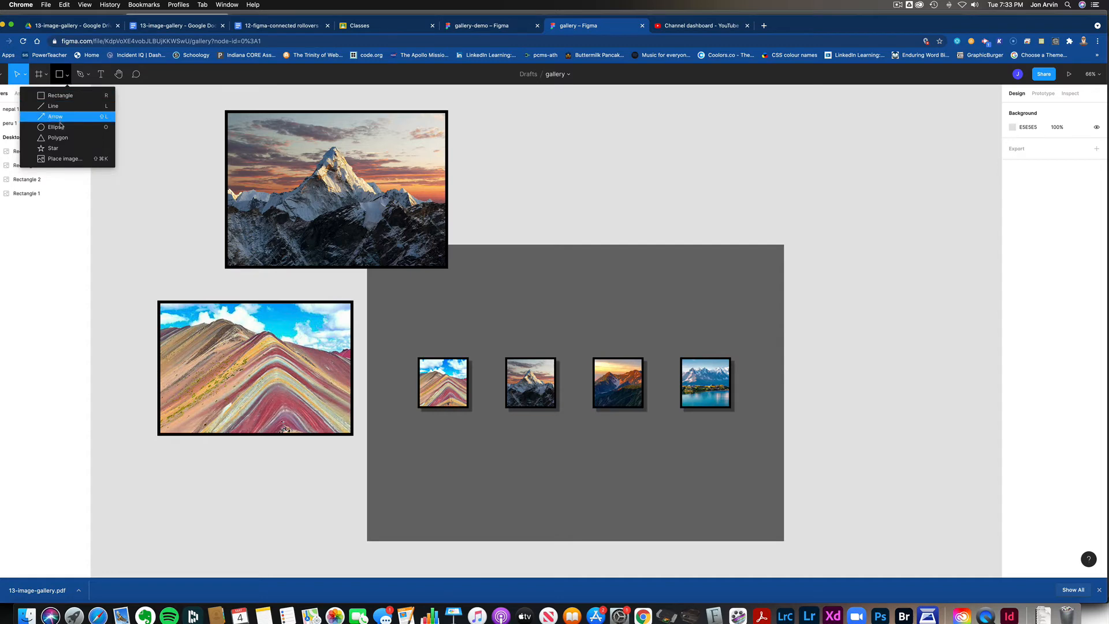
click(63, 158)
double_click(378, 91)
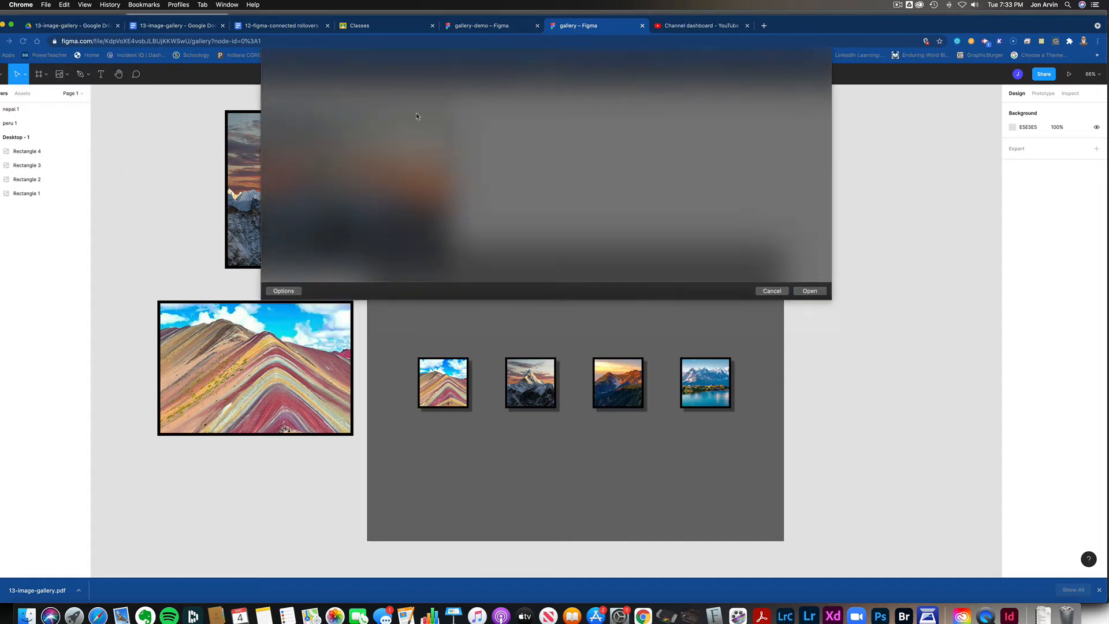
drag(516, 132, 749, 285)
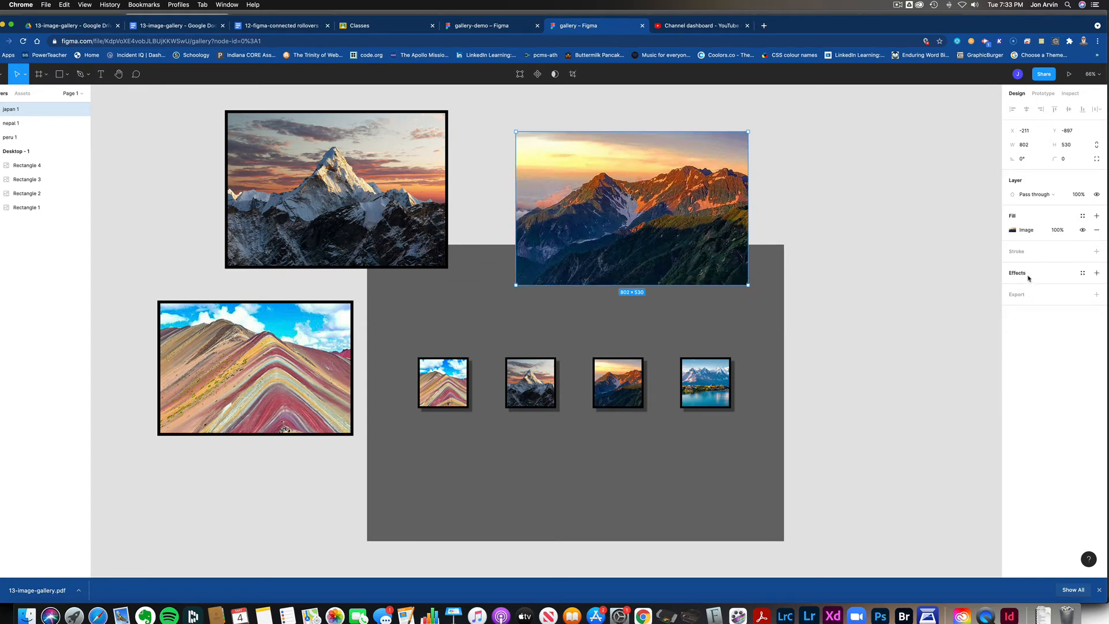
Step: Add a black 10 px outside stroke to the large japan image and move it level with the nepal image
click(1096, 252)
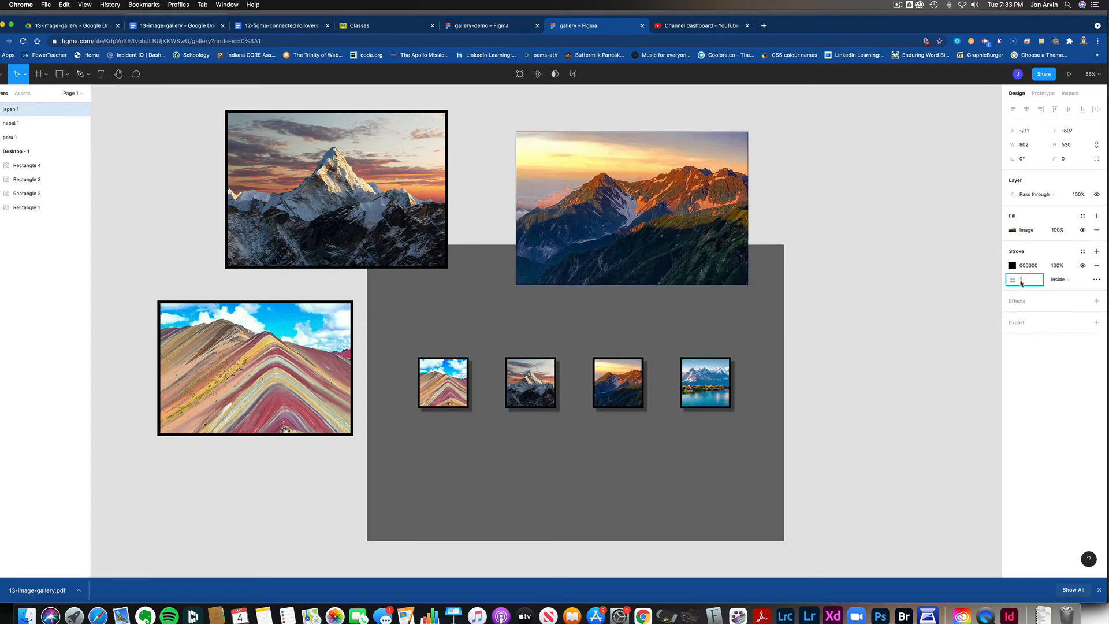
click(1021, 280)
text(0)
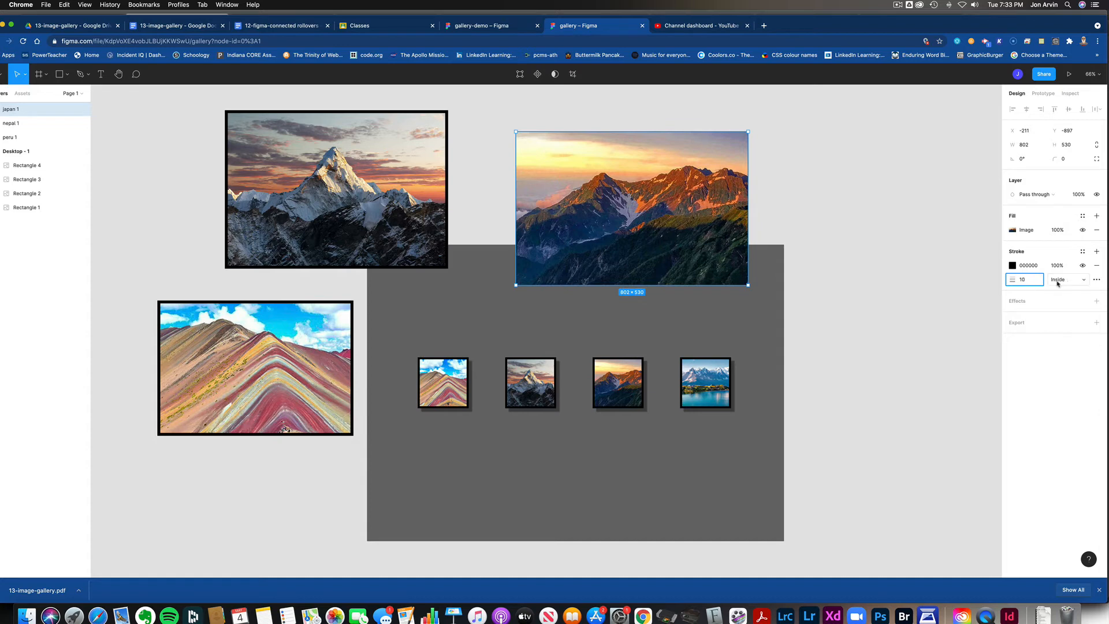
click(1060, 279)
click(1060, 293)
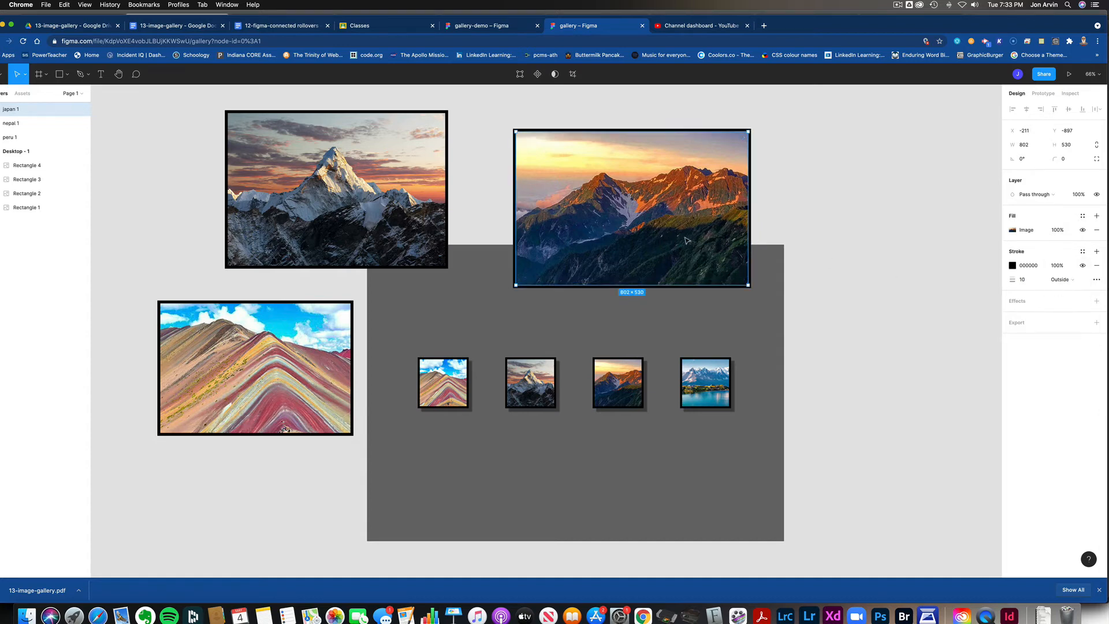
drag(692, 243, 664, 222)
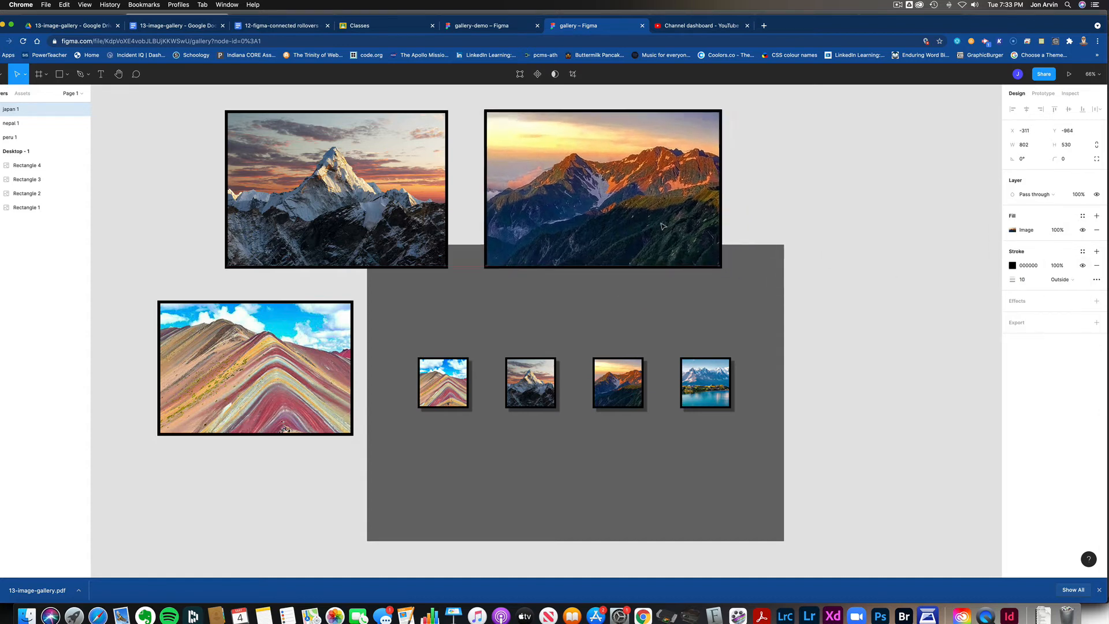
Step: Set the stroke alignment of the large nepal and japan images to Inside
click(439, 229)
click(1074, 282)
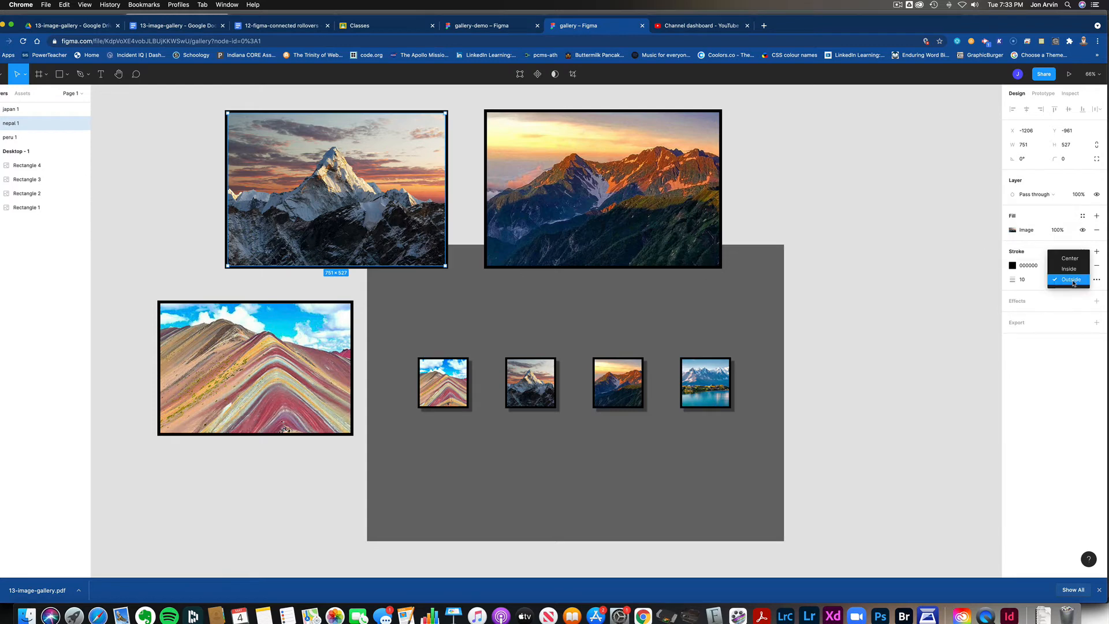
click(1063, 266)
click(653, 206)
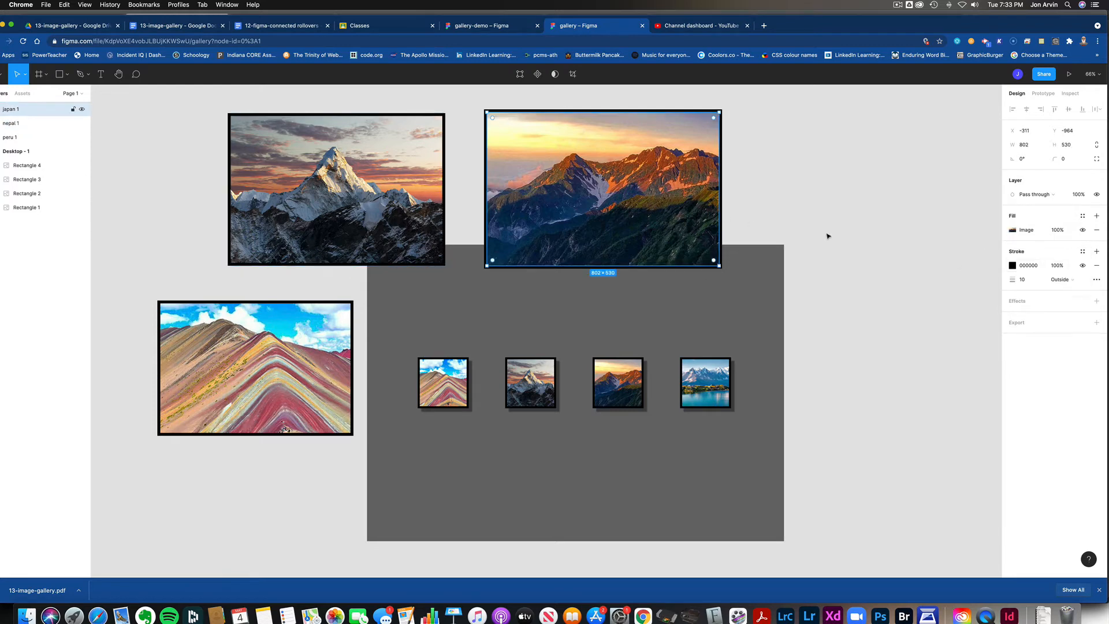
click(1060, 279)
click(1063, 266)
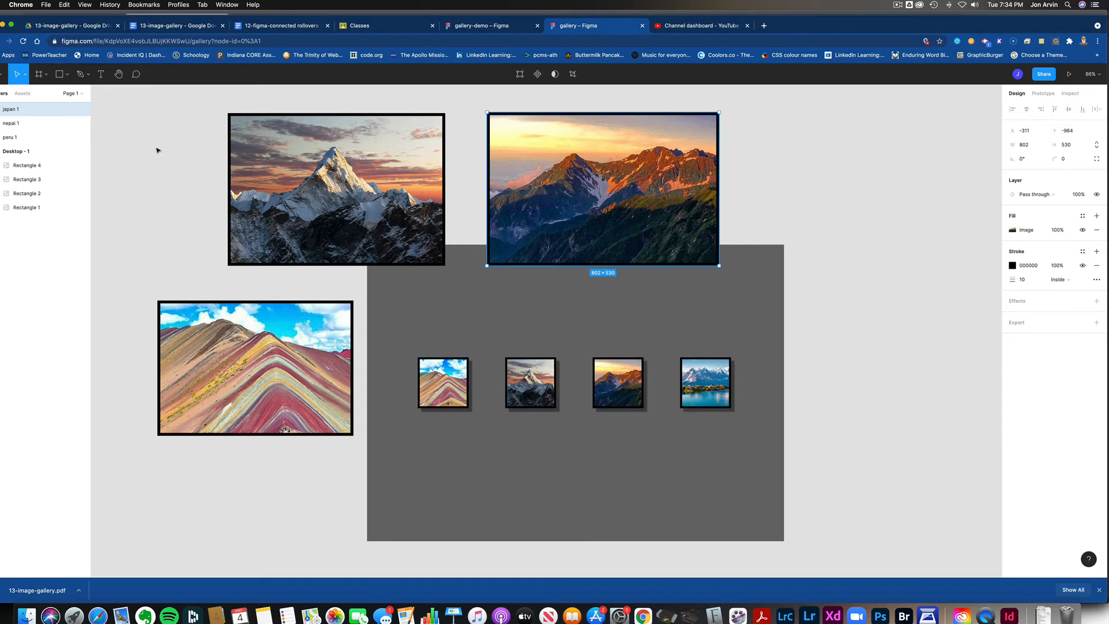
click(134, 138)
click(65, 75)
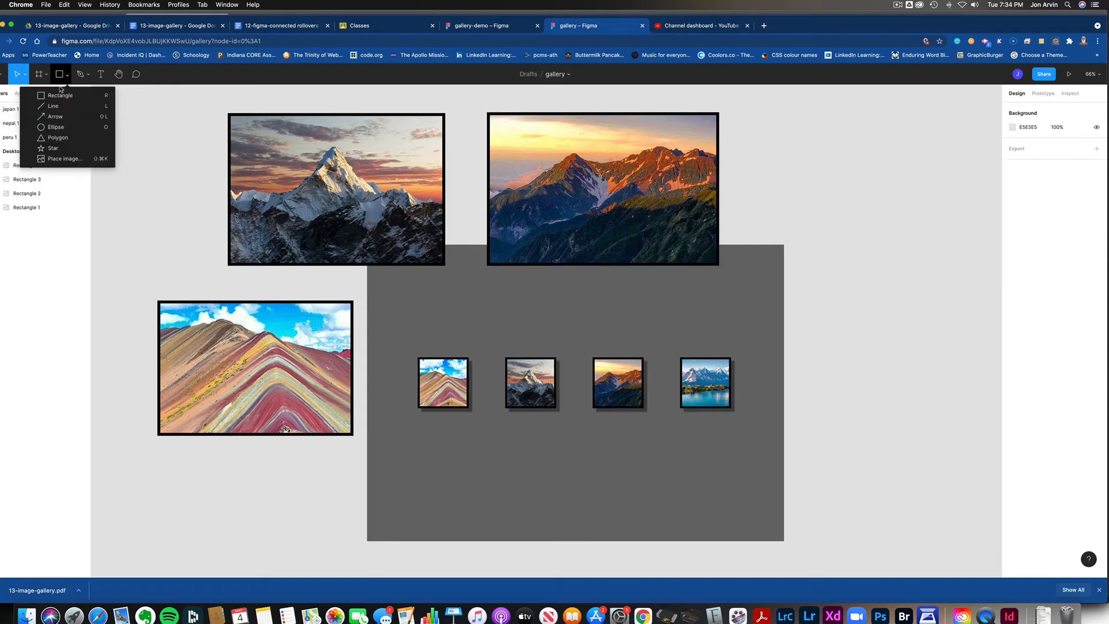
click(60, 158)
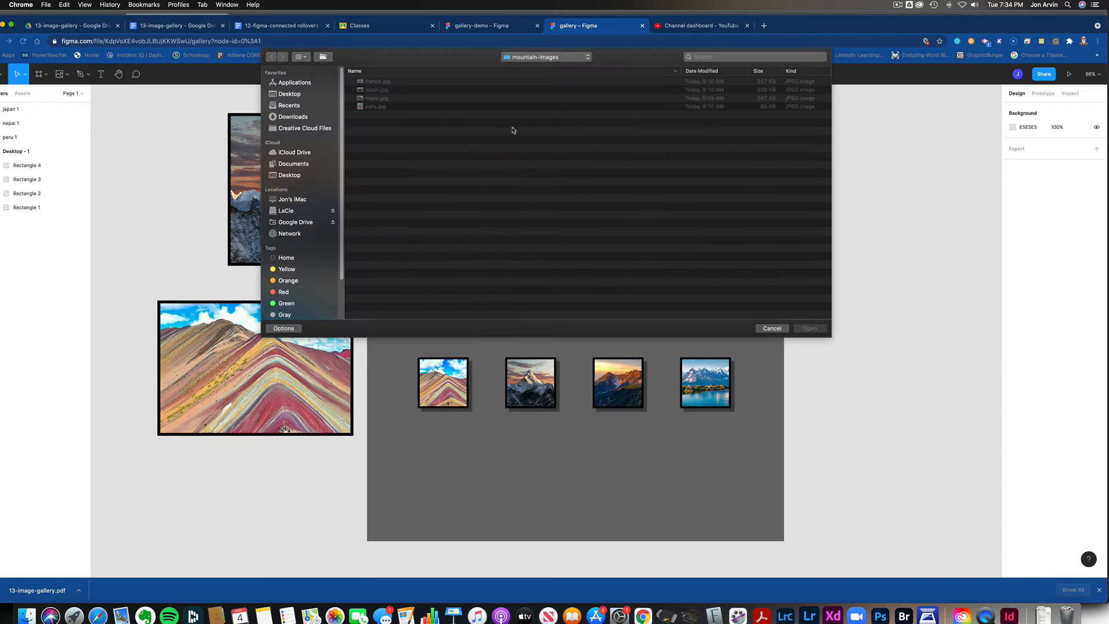
double_click(365, 82)
click(780, 276)
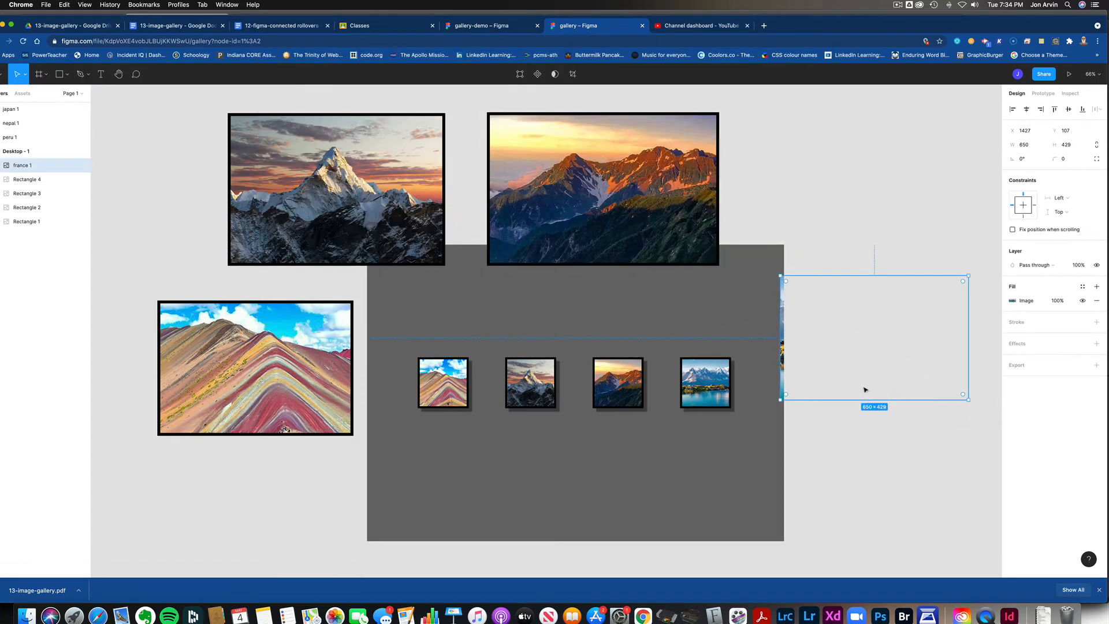
drag(885, 390, 873, 342)
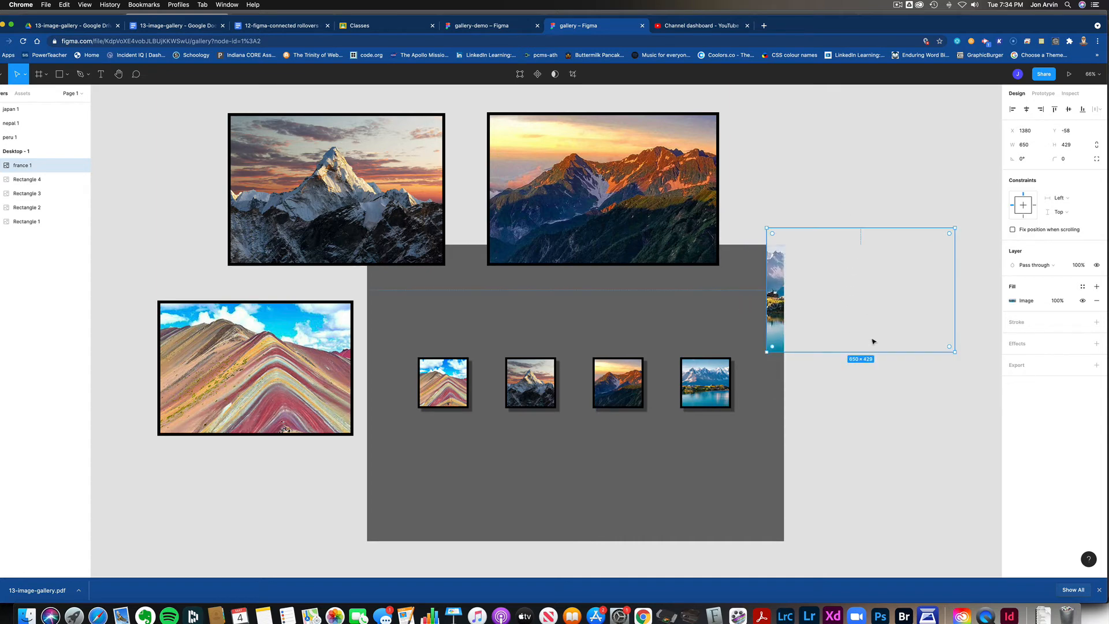
key(Delete)
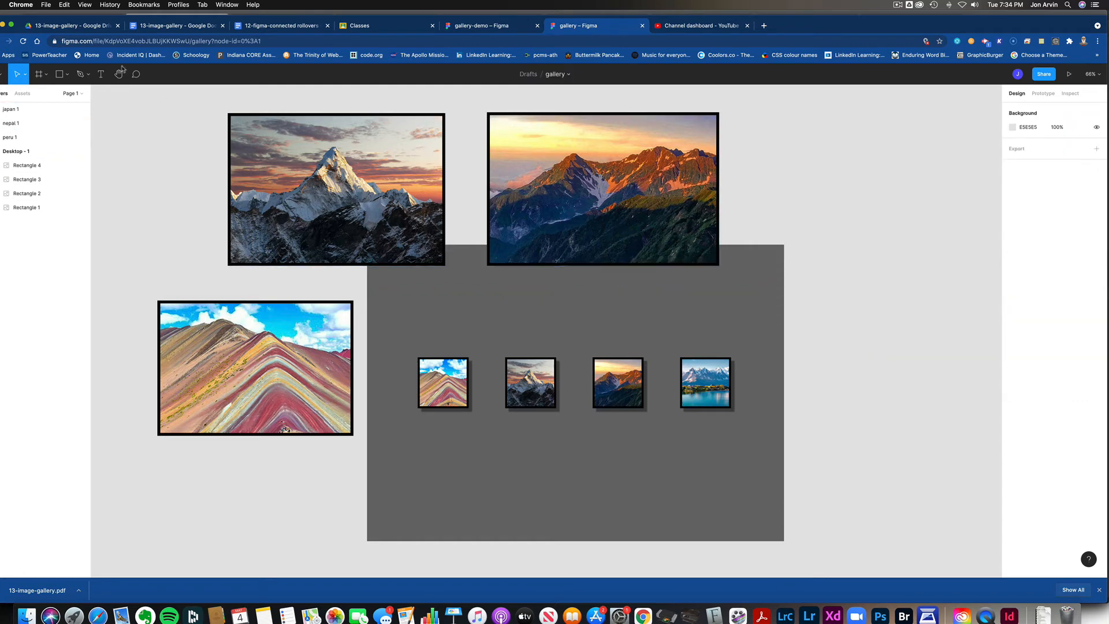
Step: Place france.jpg as a large image of about 921 × 512 outside the frame, beside its upper-right corner
click(67, 74)
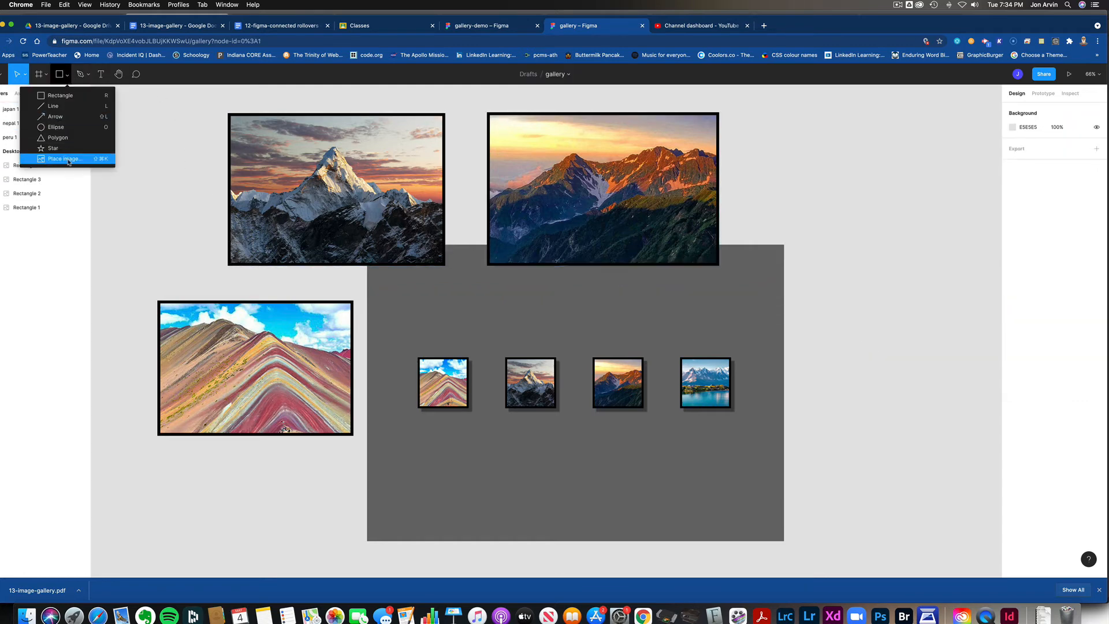
click(40, 163)
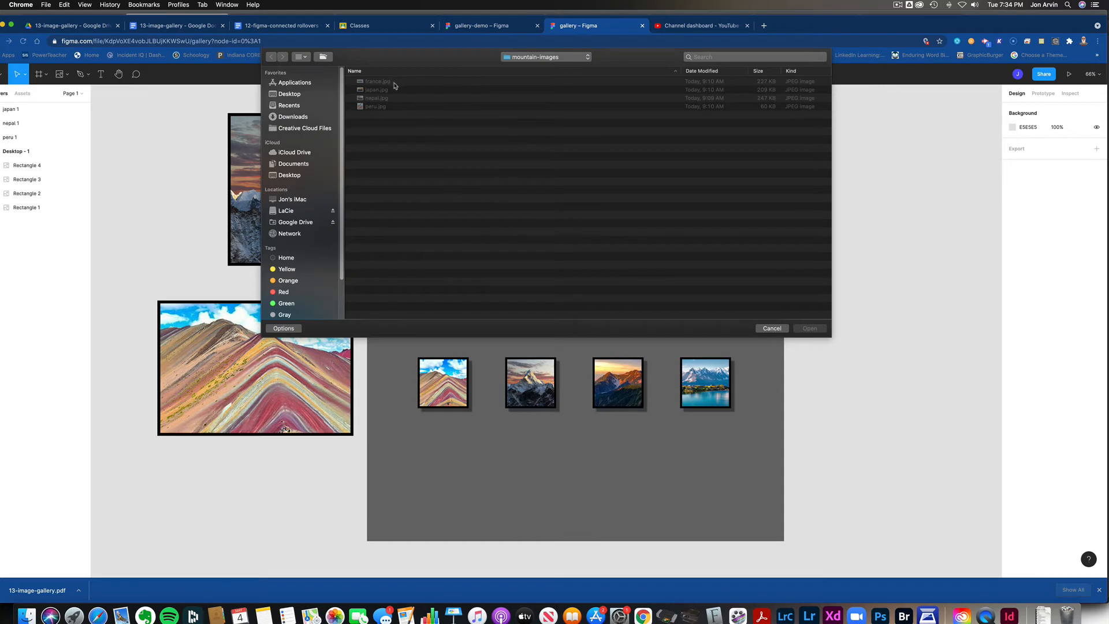
click(398, 82)
key(super+a)
click(810, 329)
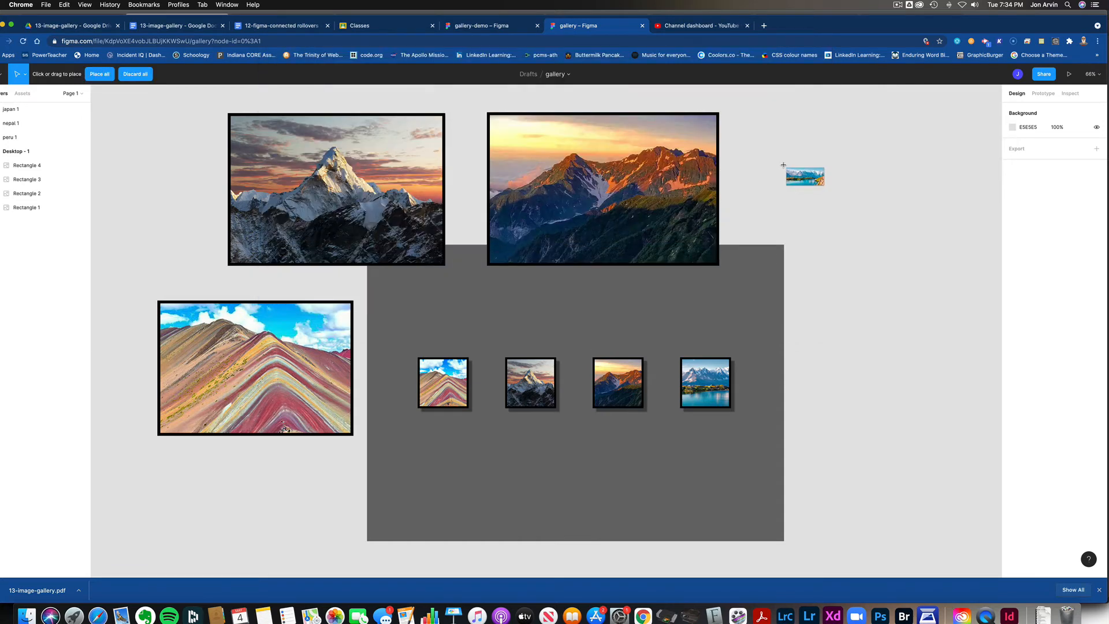
click(787, 135)
drag(839, 157, 975, 279)
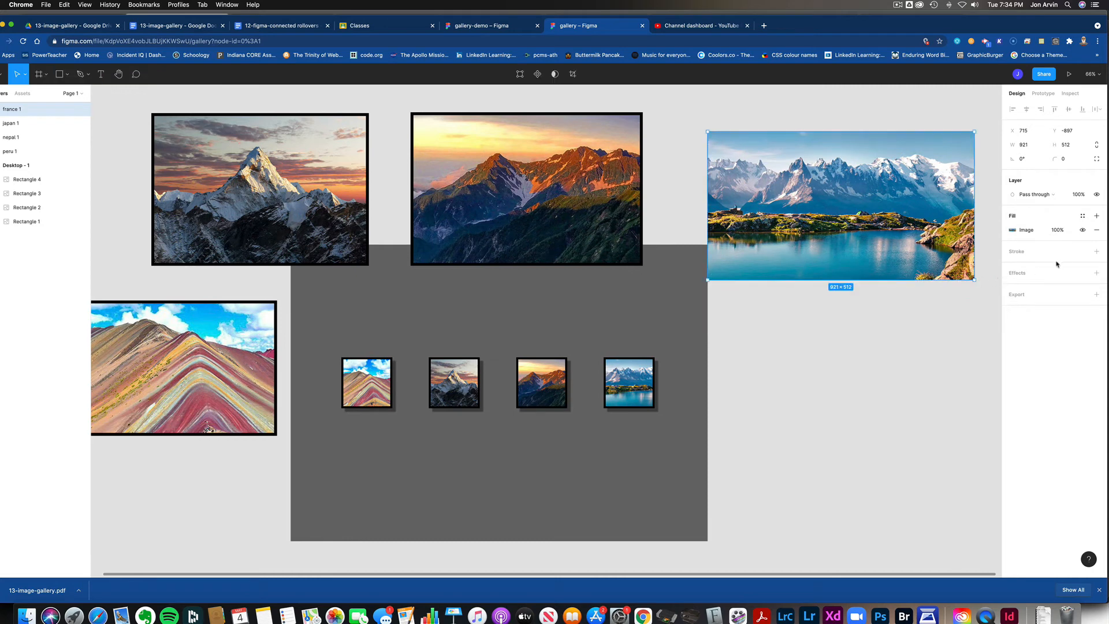
Step: Add a black 10 px stroke to the large france image, keeping the Inside alignment
click(1096, 251)
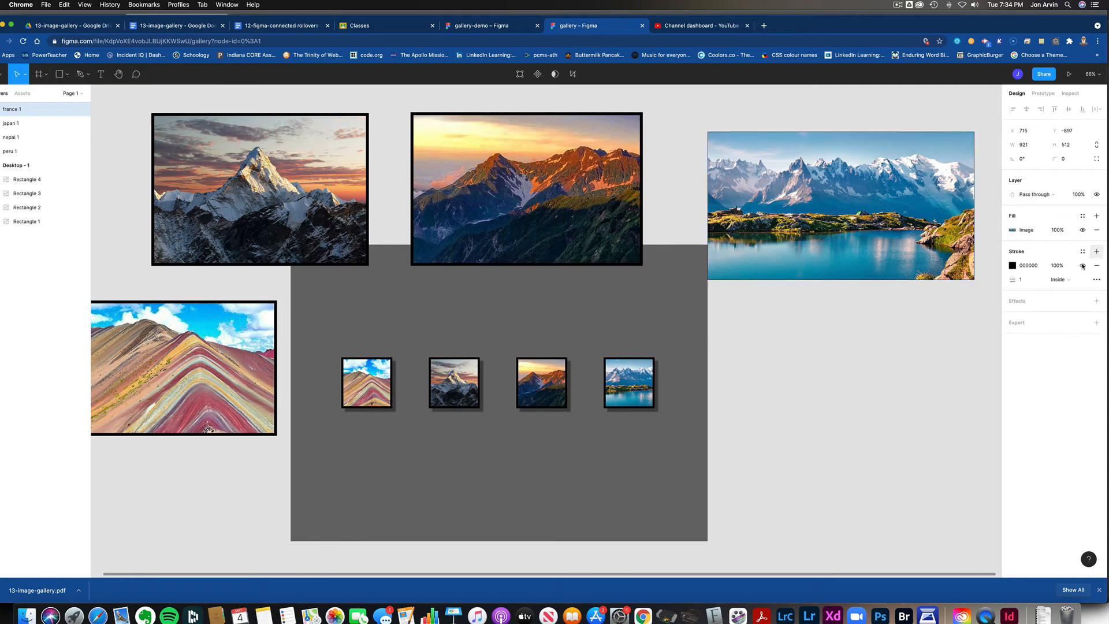
click(1021, 281)
text(10)
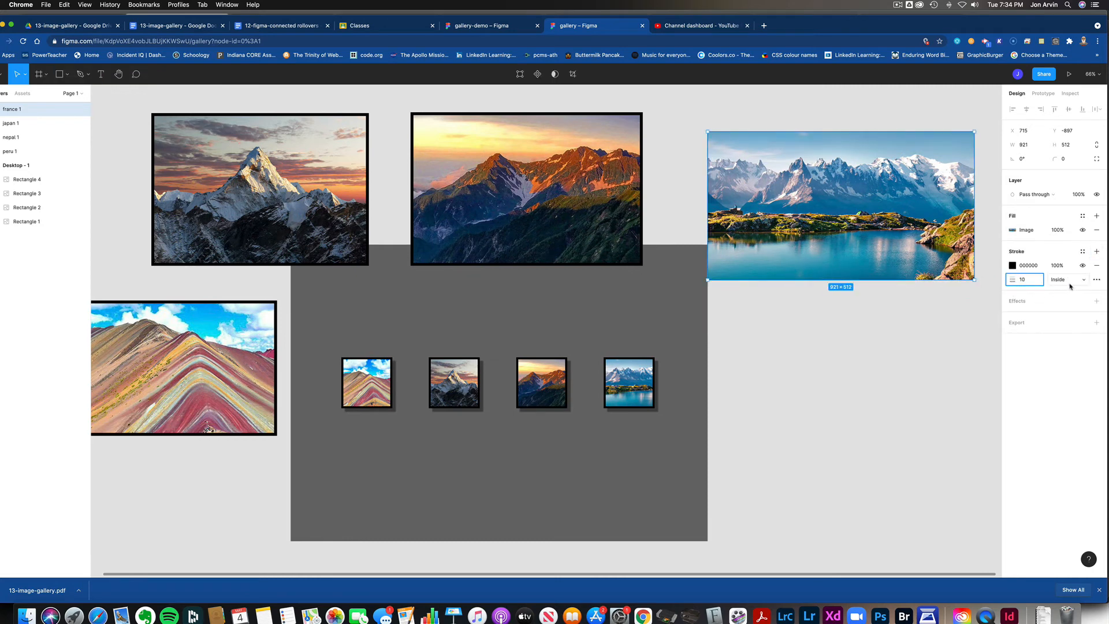
click(1068, 281)
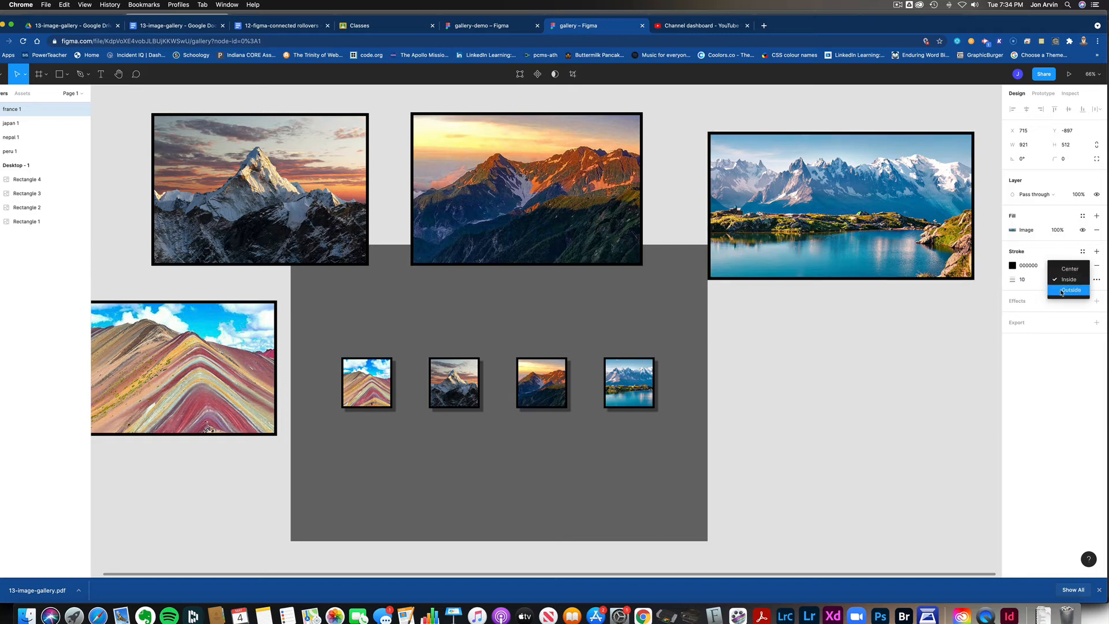
click(937, 331)
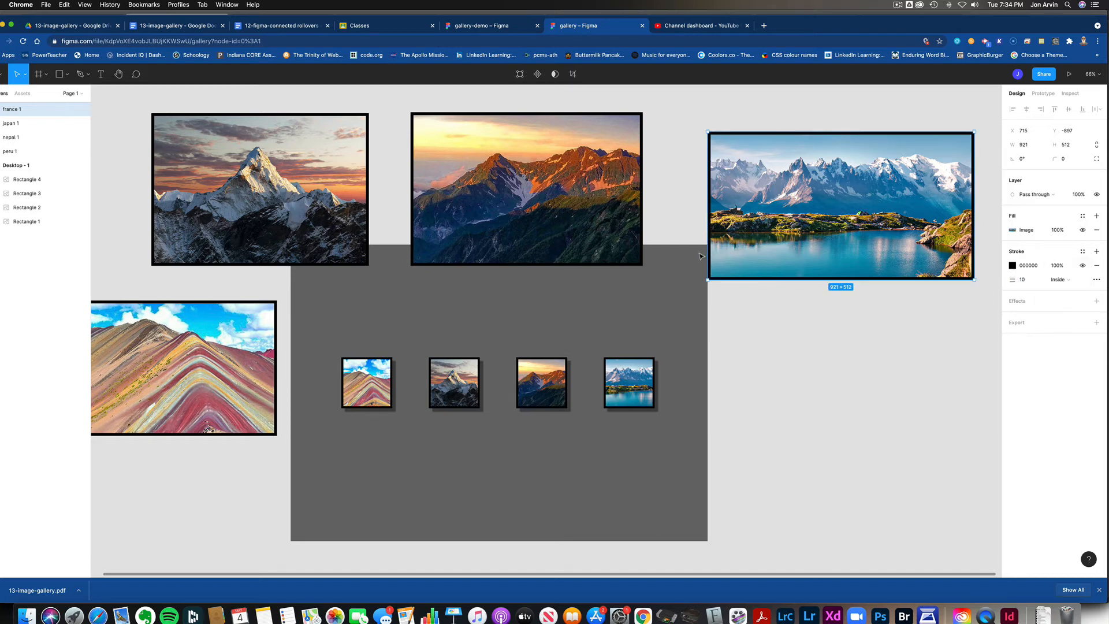
Step: Spread the four large images outward around the Desktop - 1 frame so that none of them overlaps or touches it
scroll(701, 265, left, 5)
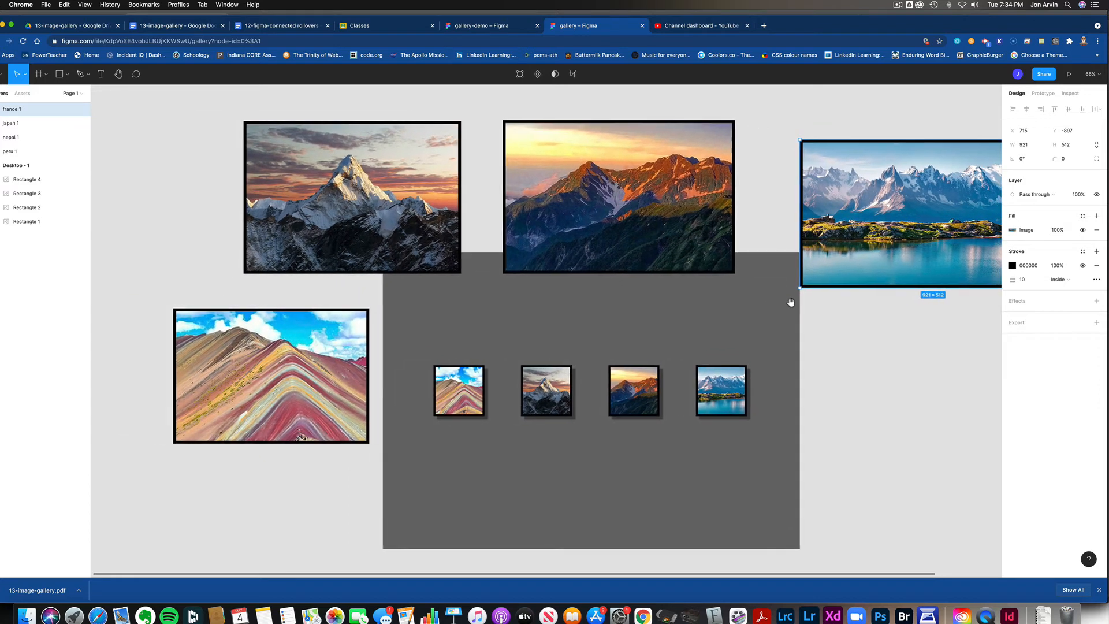
drag(367, 327, 347, 336)
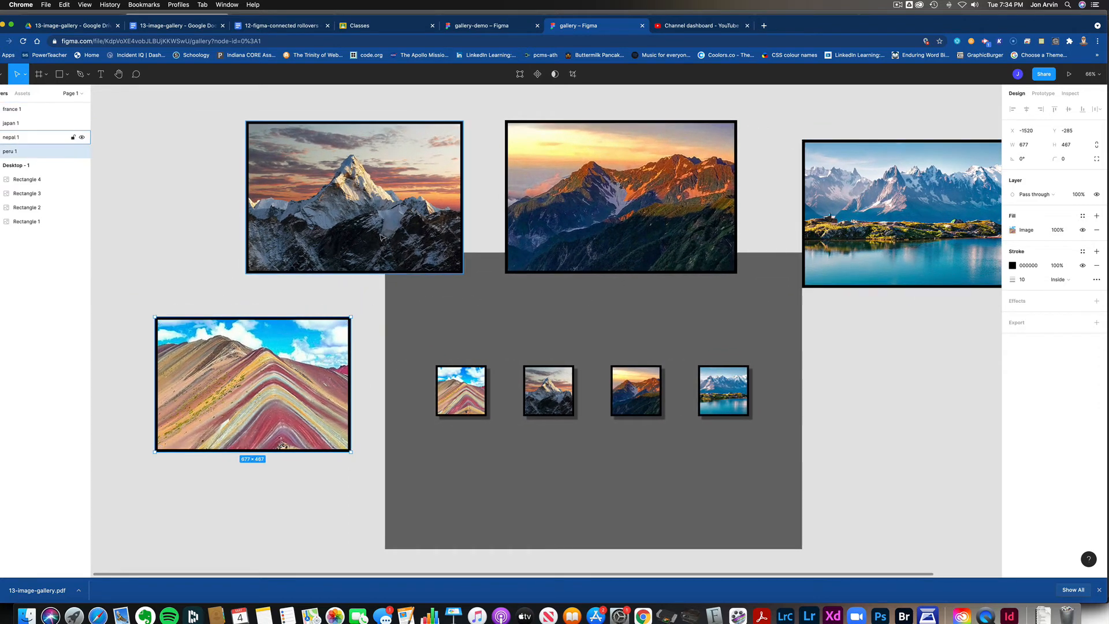
drag(378, 239, 302, 208)
drag(624, 234, 637, 191)
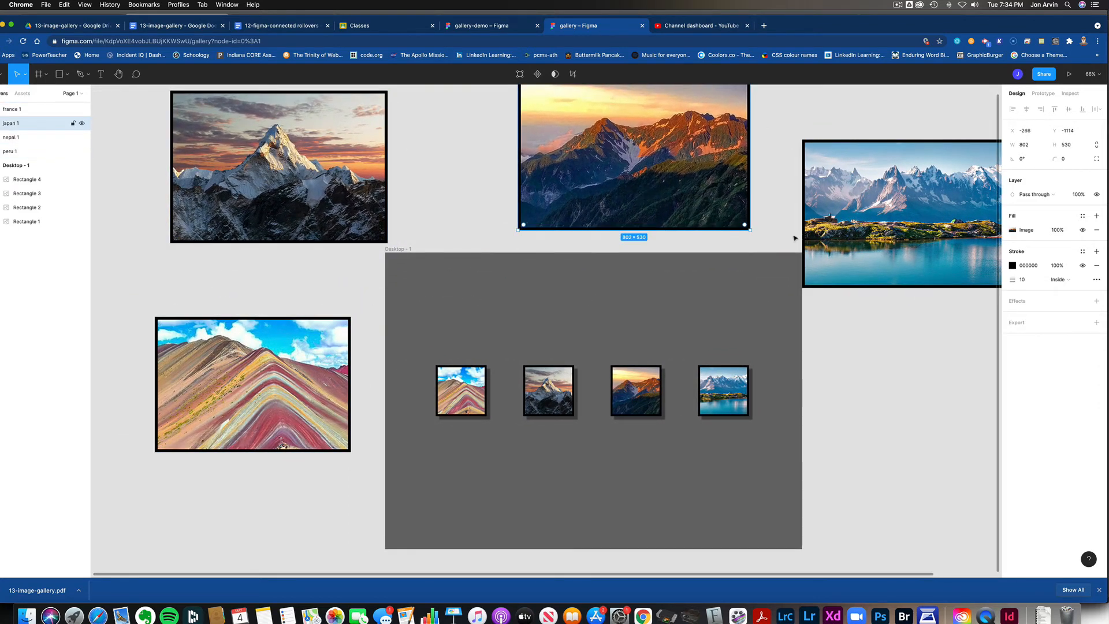
drag(848, 263, 867, 331)
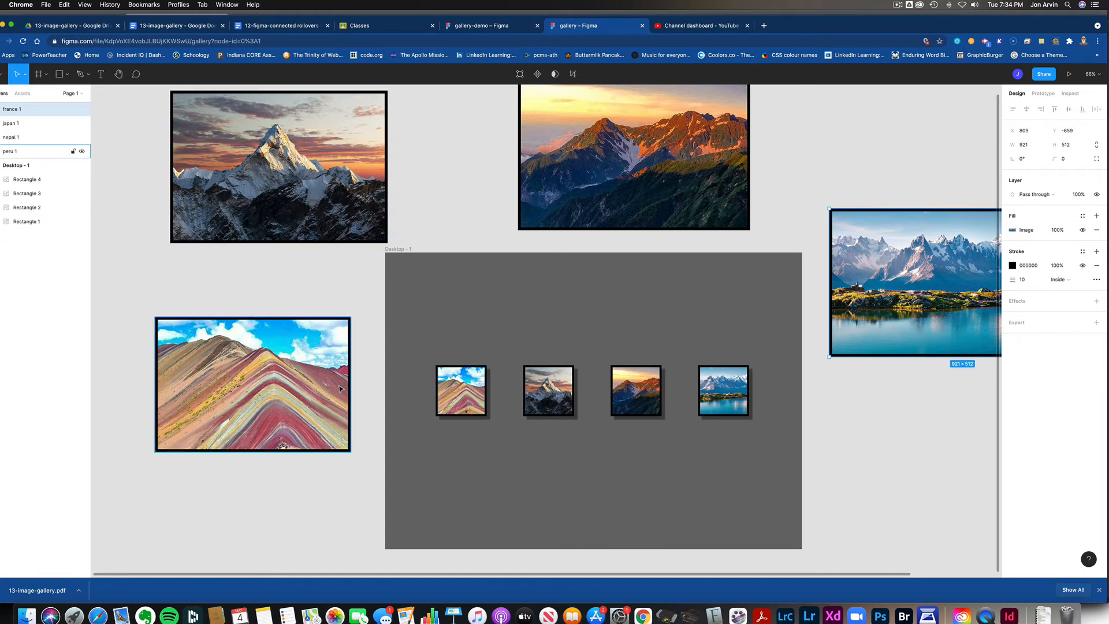
Step: Wrap the large peru image in its own frame with Frame selection
click(223, 363)
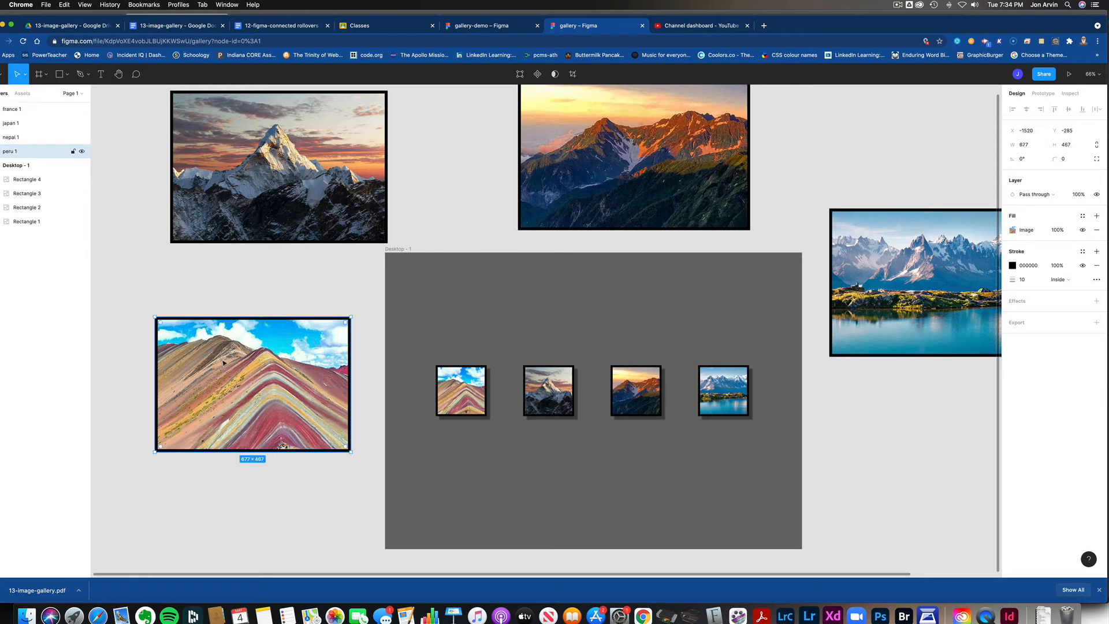
right_click(231, 361)
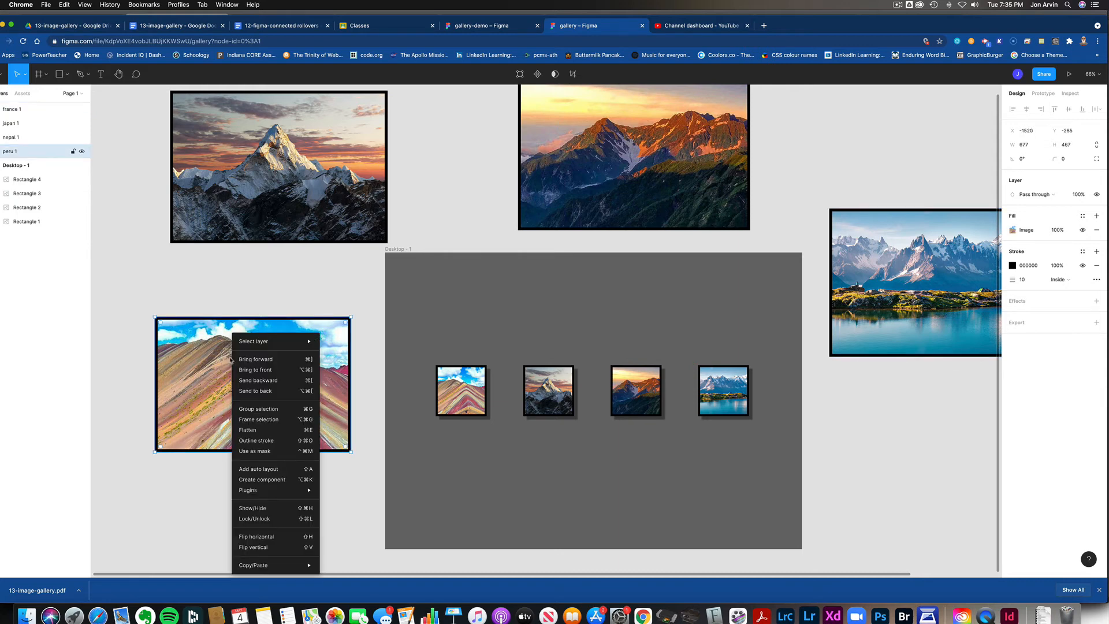
click(266, 426)
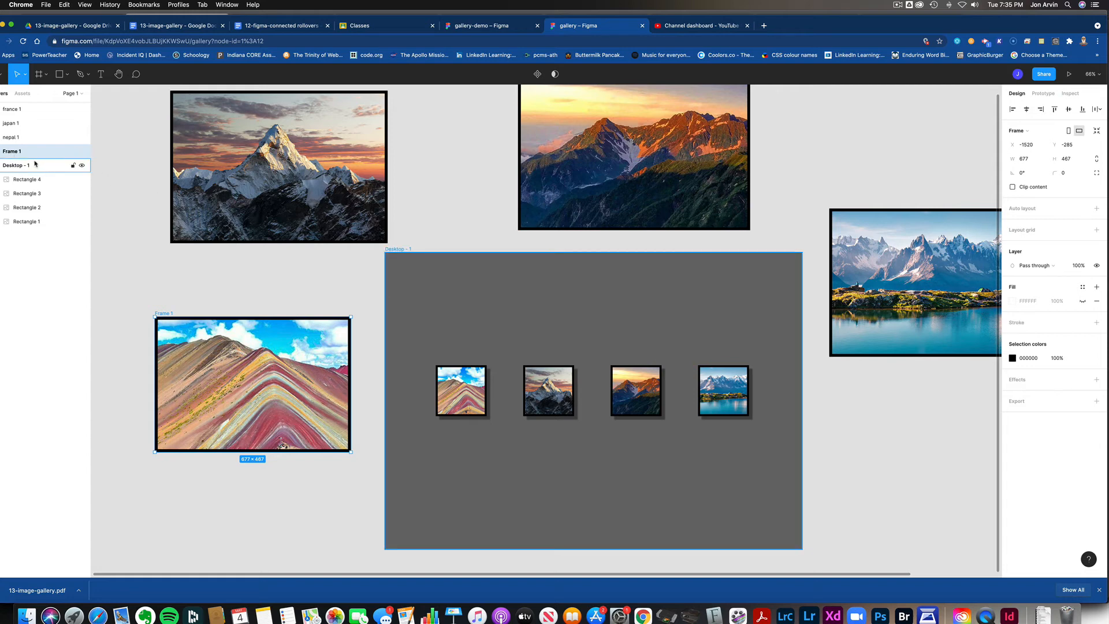
Step: Wrap the large nepal, japan and france images each in a separate frame with Frame selection
click(251, 180)
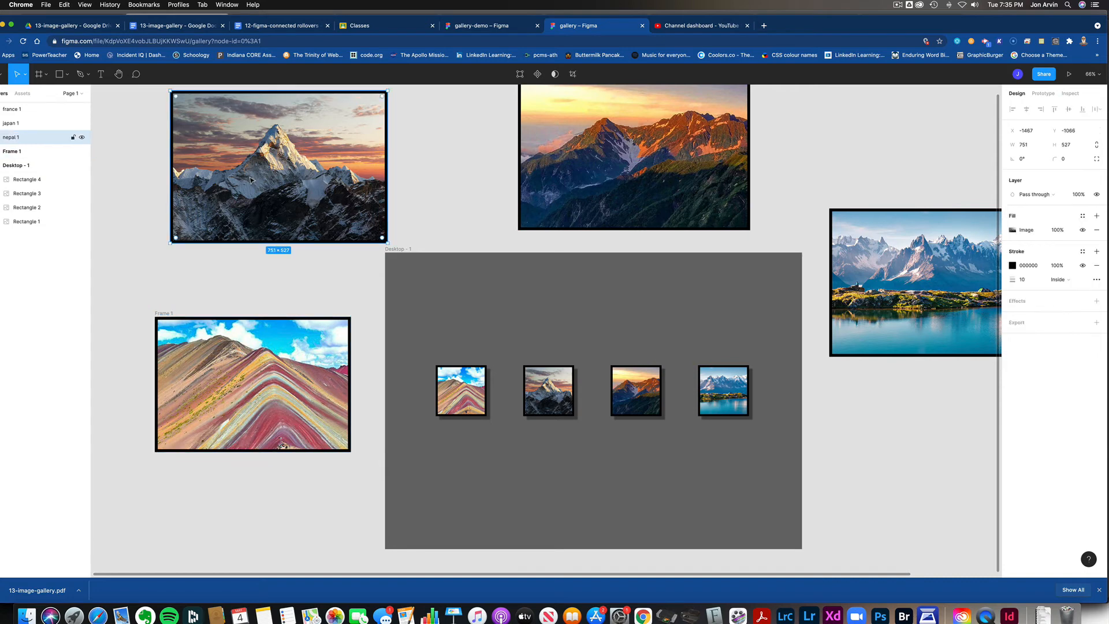
right_click(251, 180)
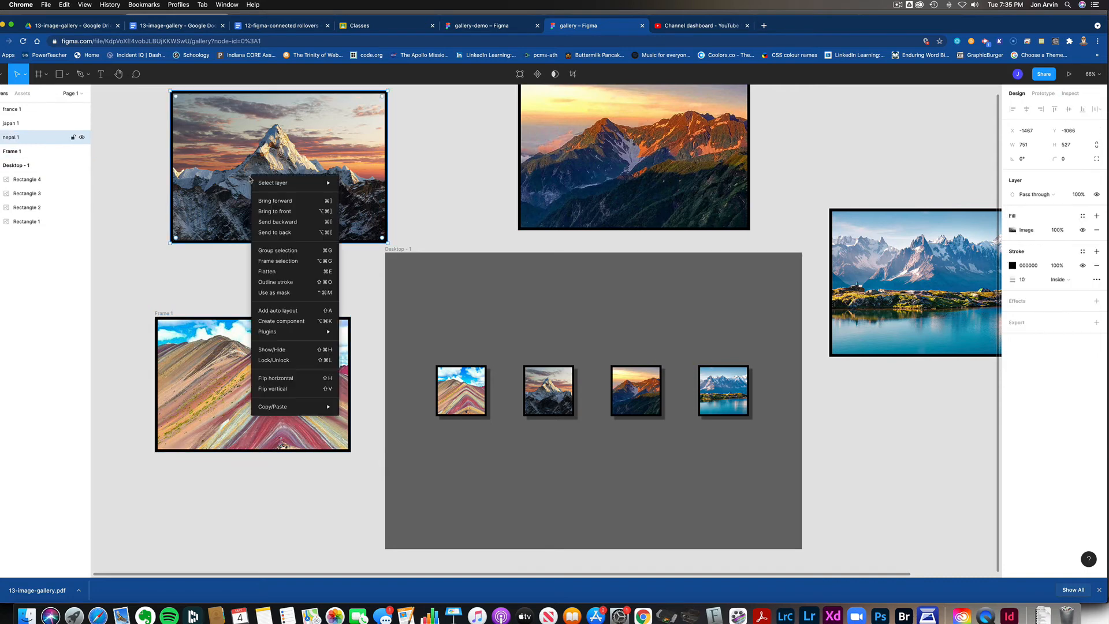
click(292, 263)
click(600, 206)
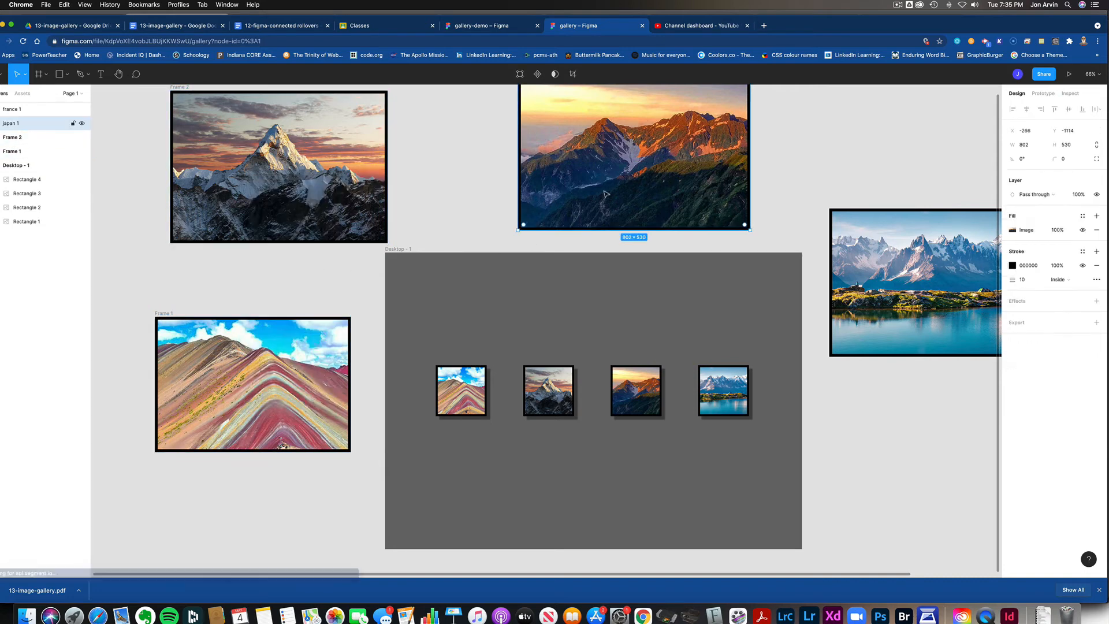
right_click(606, 194)
click(643, 273)
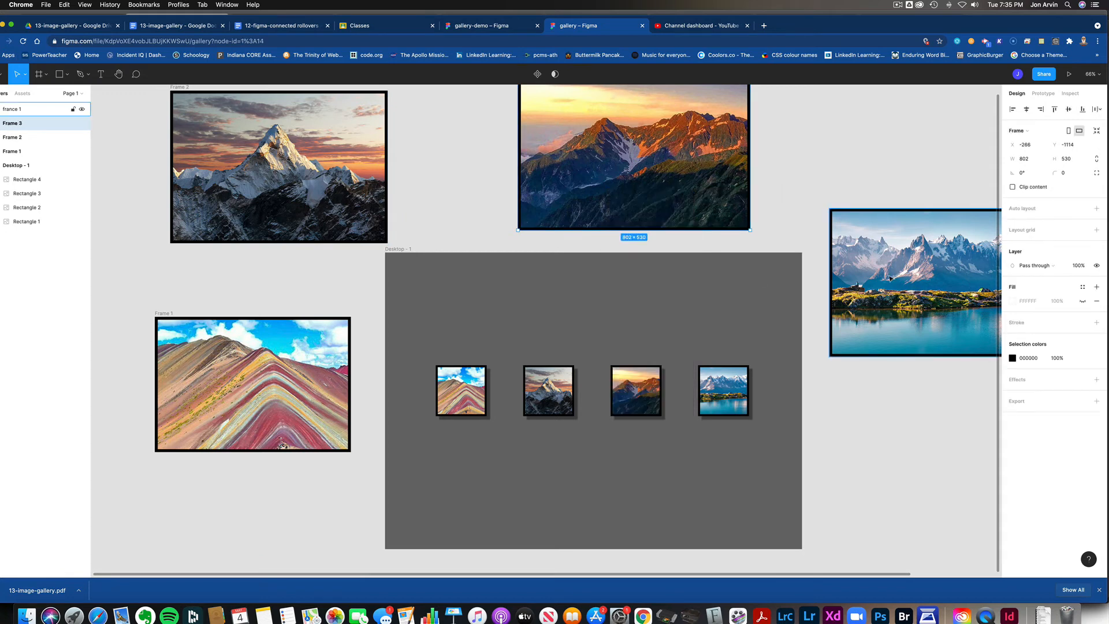
right_click(895, 276)
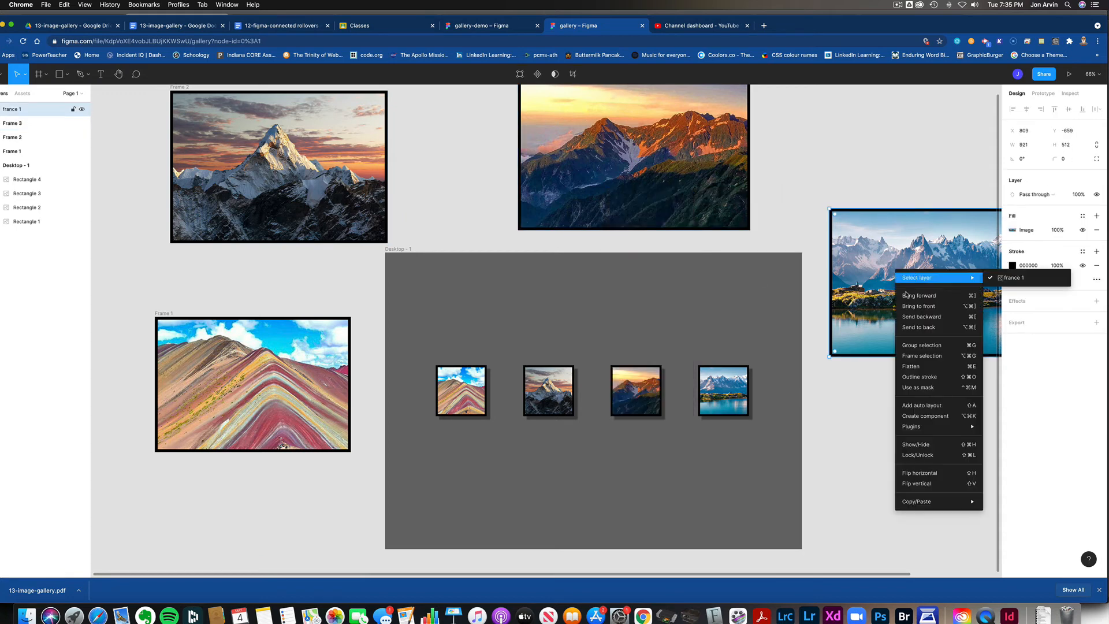
click(919, 360)
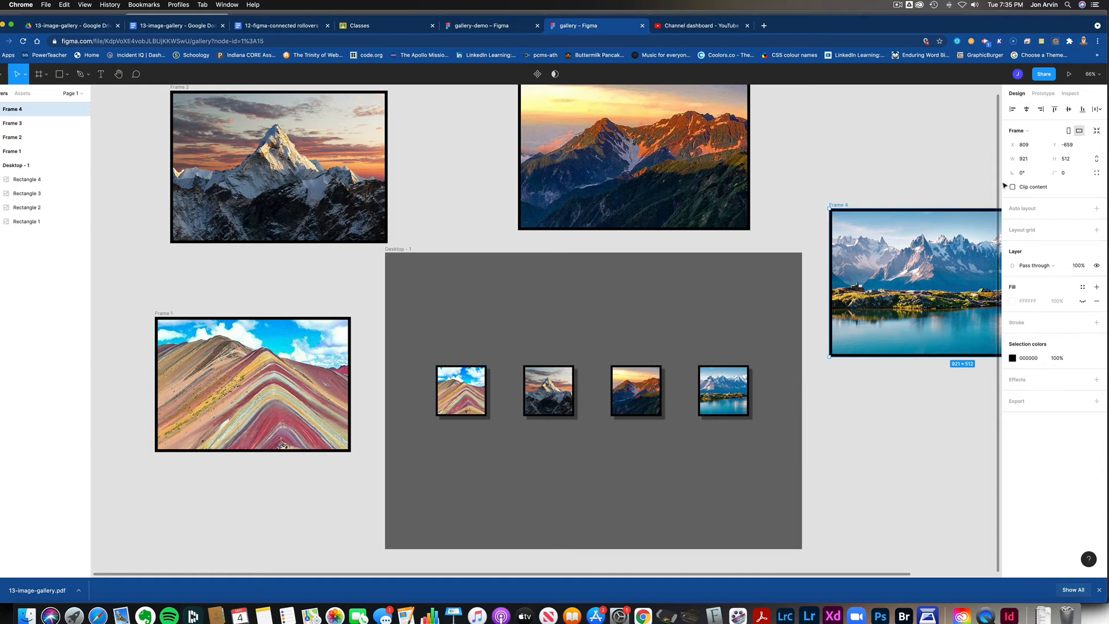
Step: Create a prototype connection from the peru thumbnail on Desktop - 1 to Frame 1
click(1042, 94)
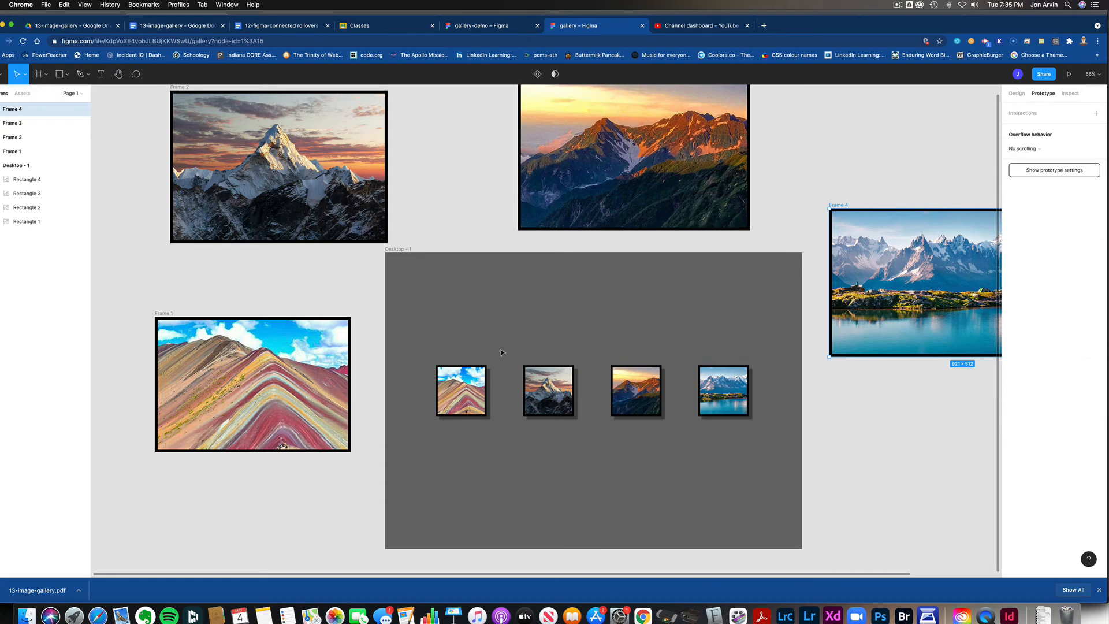
click(464, 411)
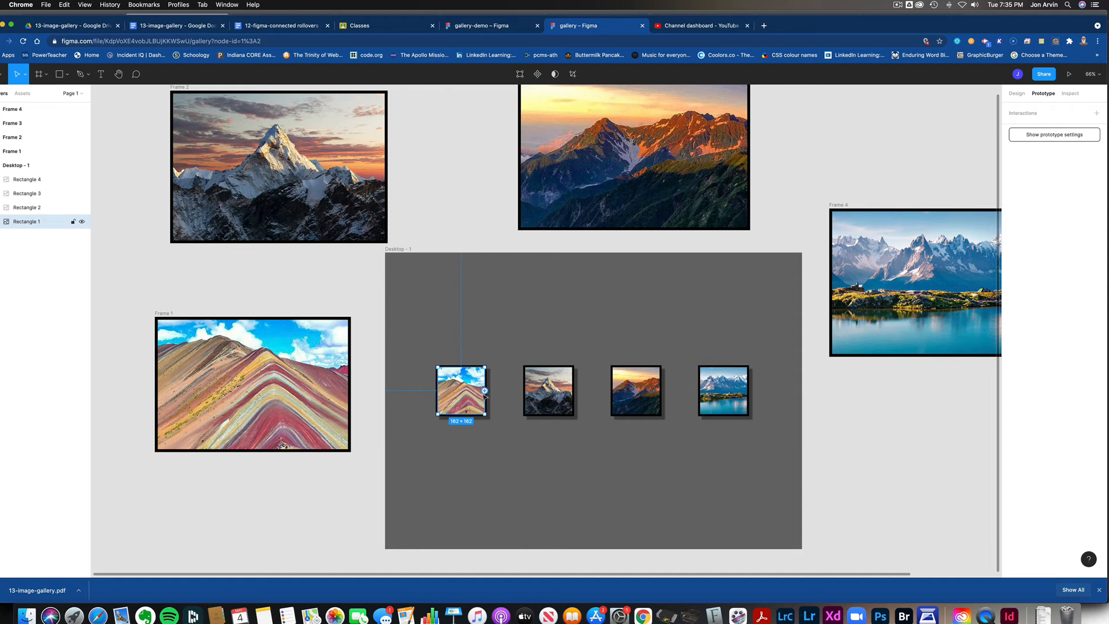
drag(485, 391, 341, 385)
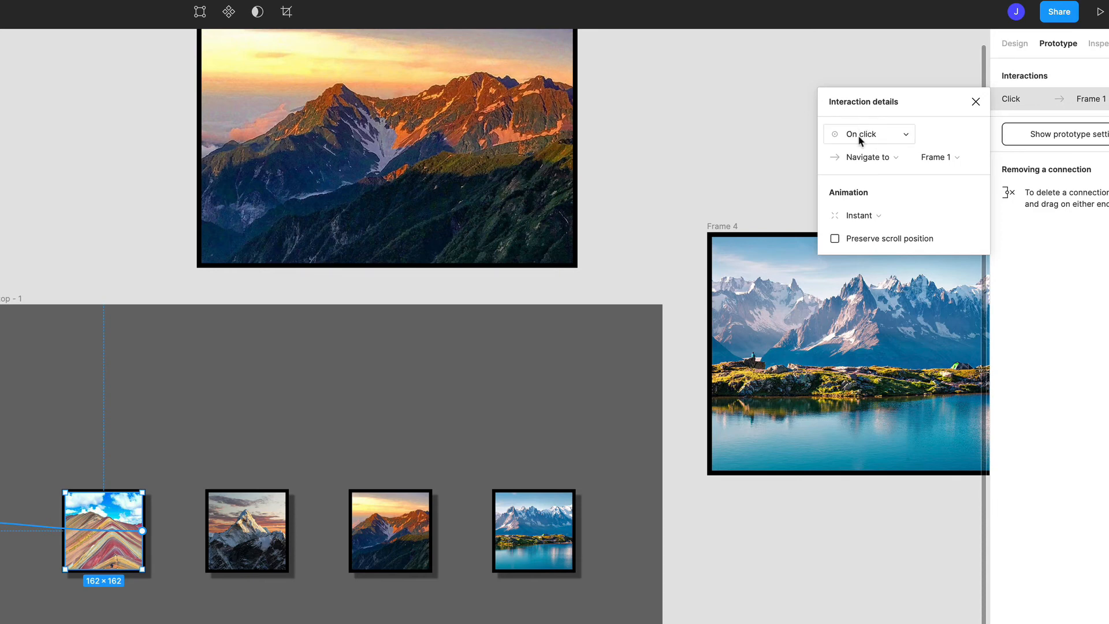
Step: Set the peru thumbnail's interaction to trigger While hovering and use the Open overlay action for Frame 1
click(857, 134)
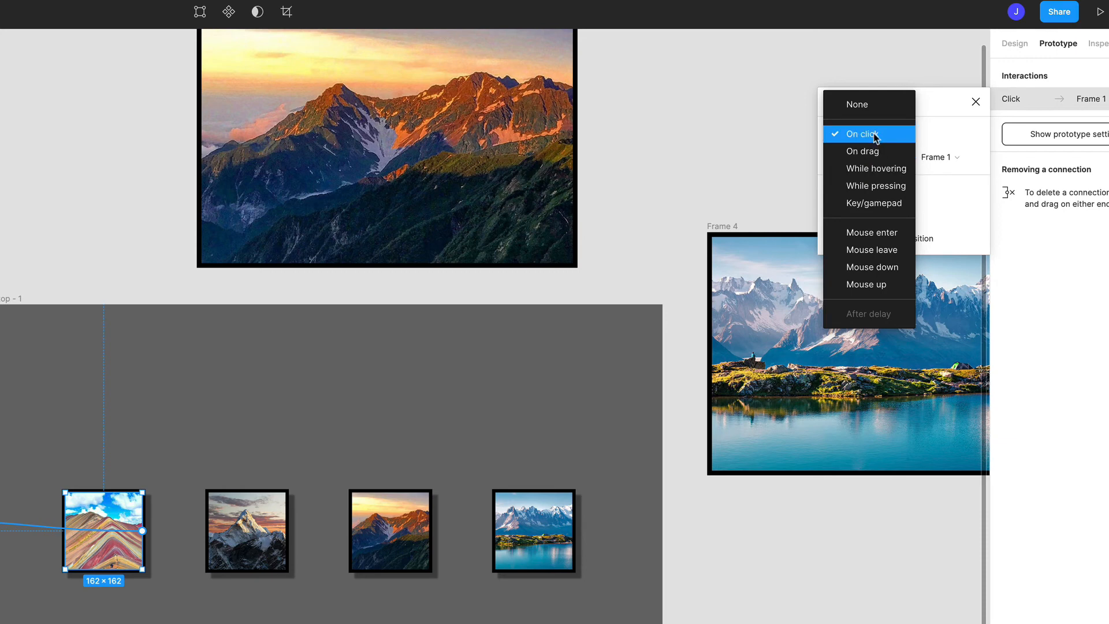
click(874, 169)
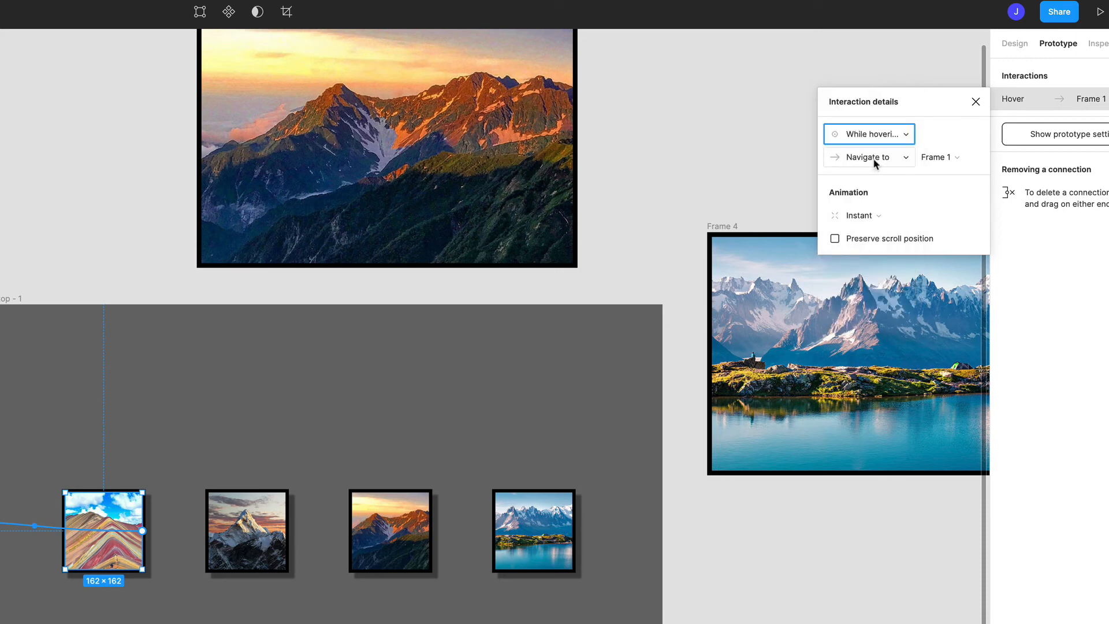
click(874, 159)
click(873, 159)
click(875, 158)
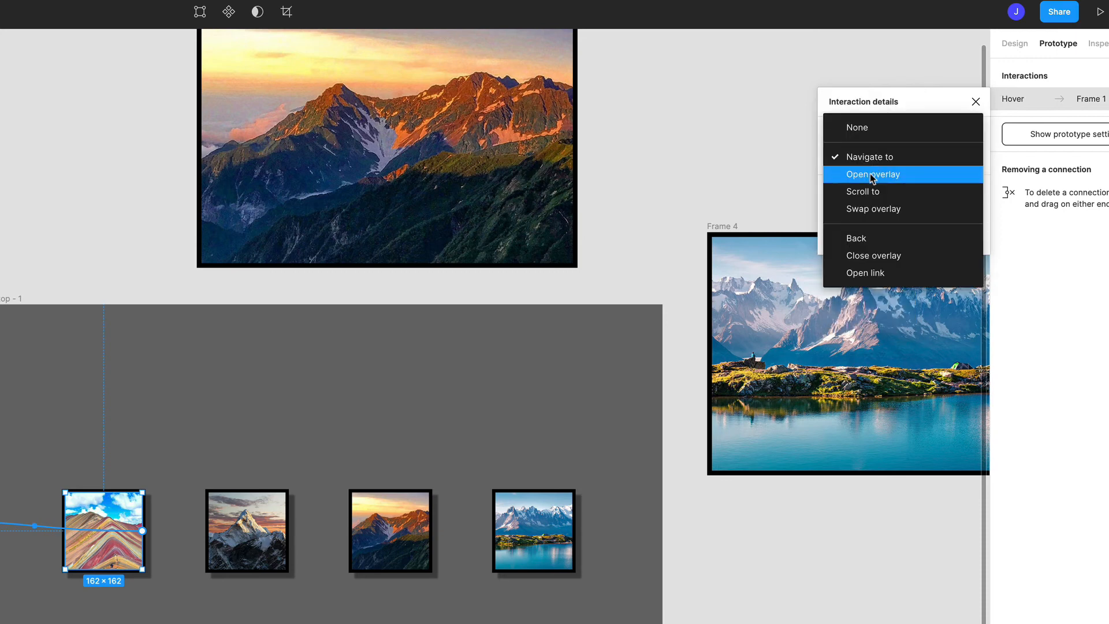
click(873, 176)
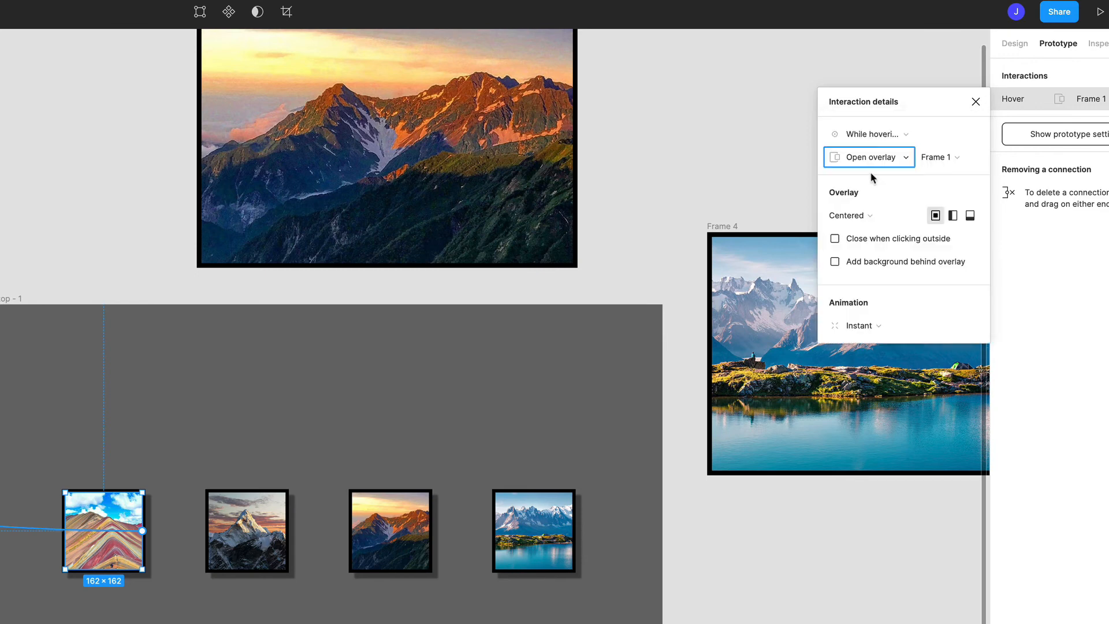
Step: Keep the Frame 1 overlay Centered and set its animation to Dissolve
click(865, 221)
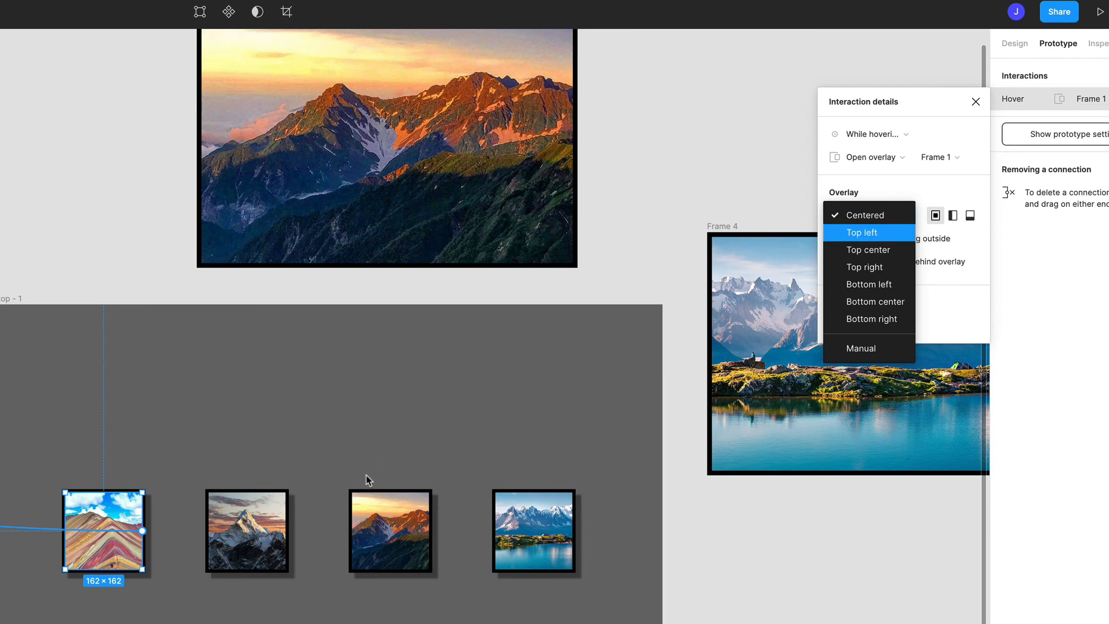
click(871, 214)
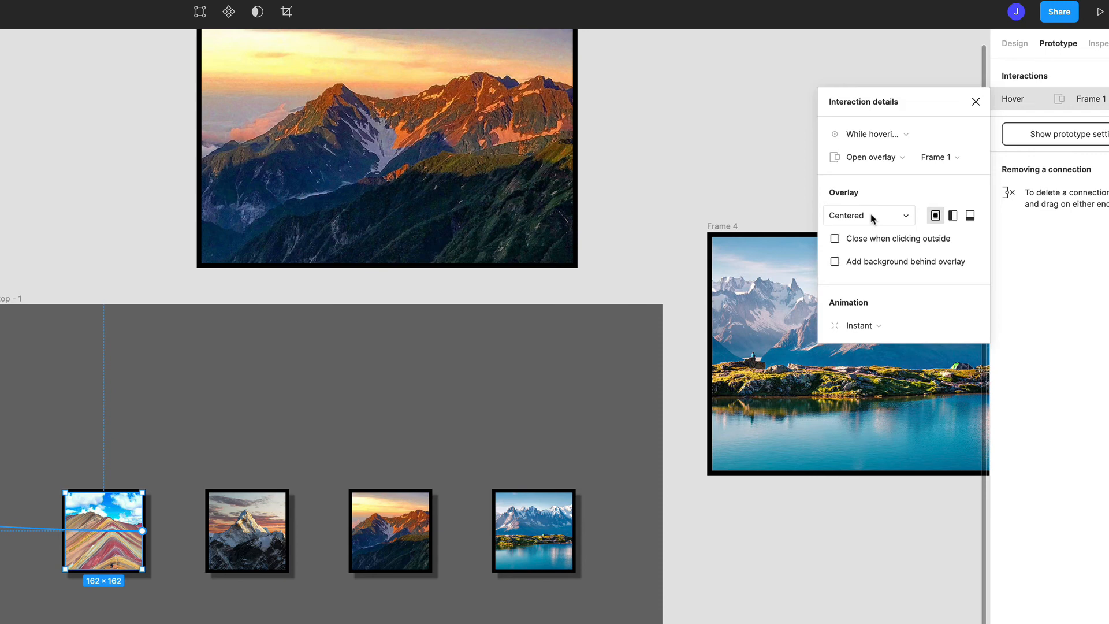
click(861, 325)
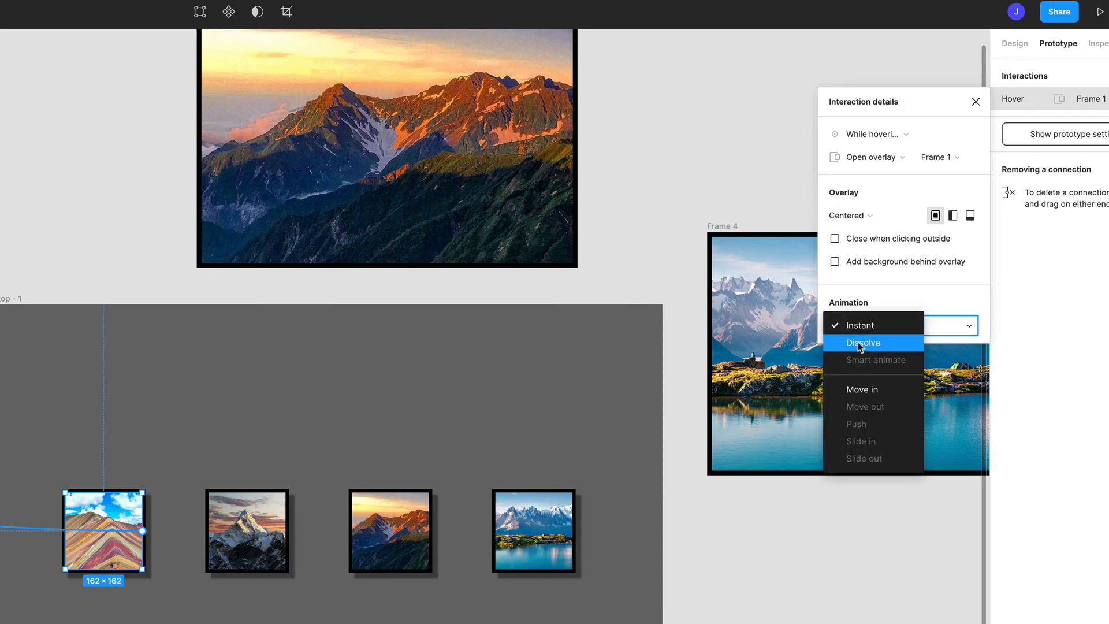
click(859, 343)
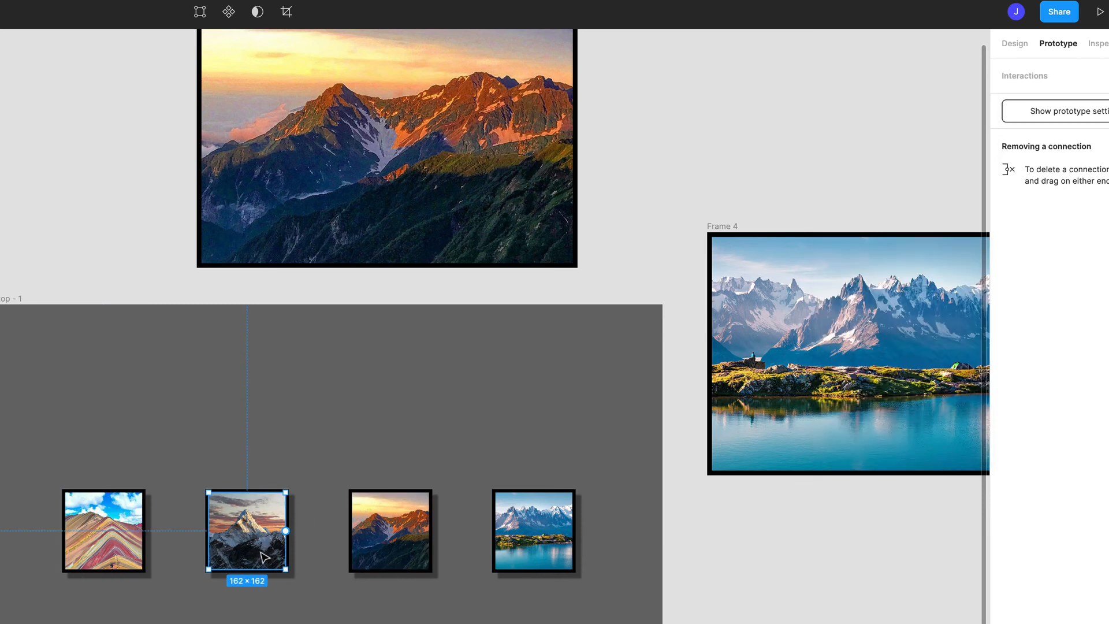
Step: Connect the nepal thumbnail to Frame 2 with a While hovering trigger and the Open overlay action
click(284, 540)
drag(286, 530, 0, 185)
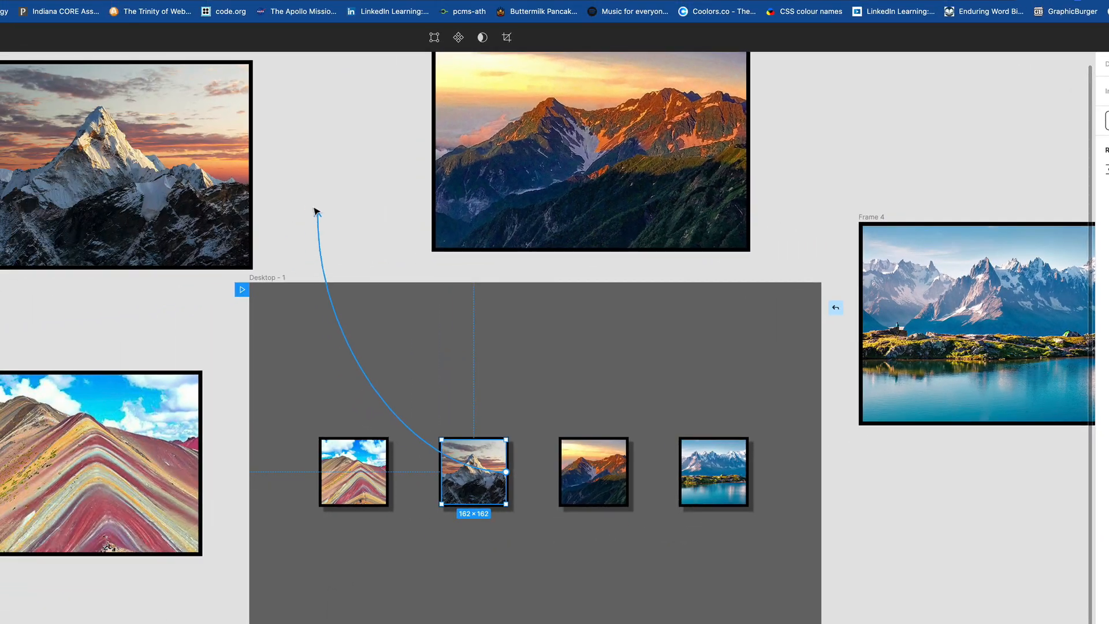
drag(267, 182, 238, 171)
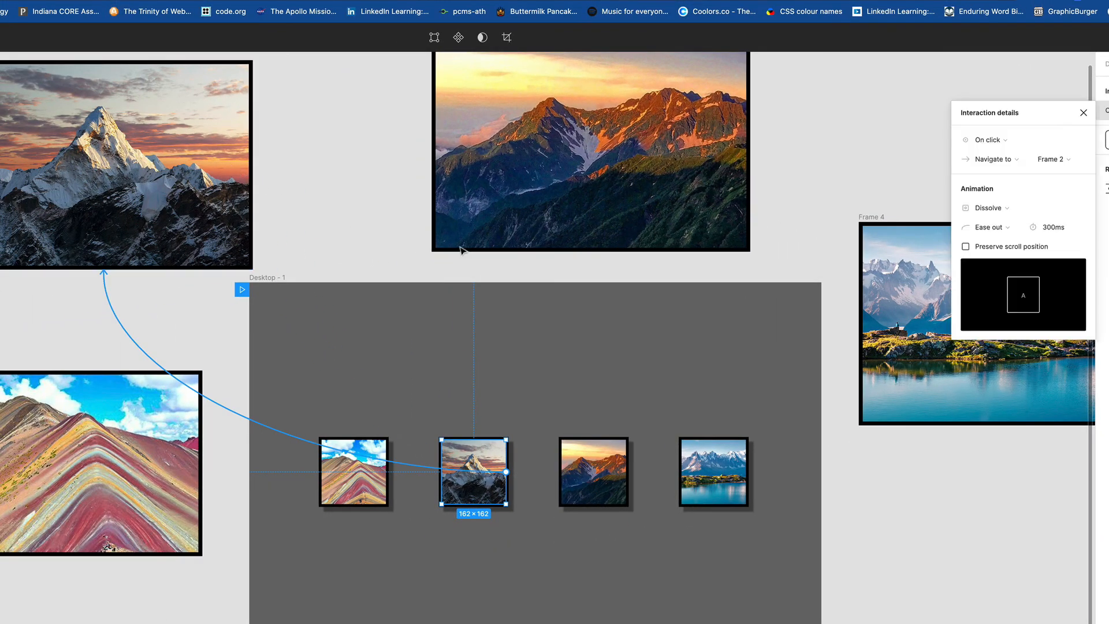
click(985, 141)
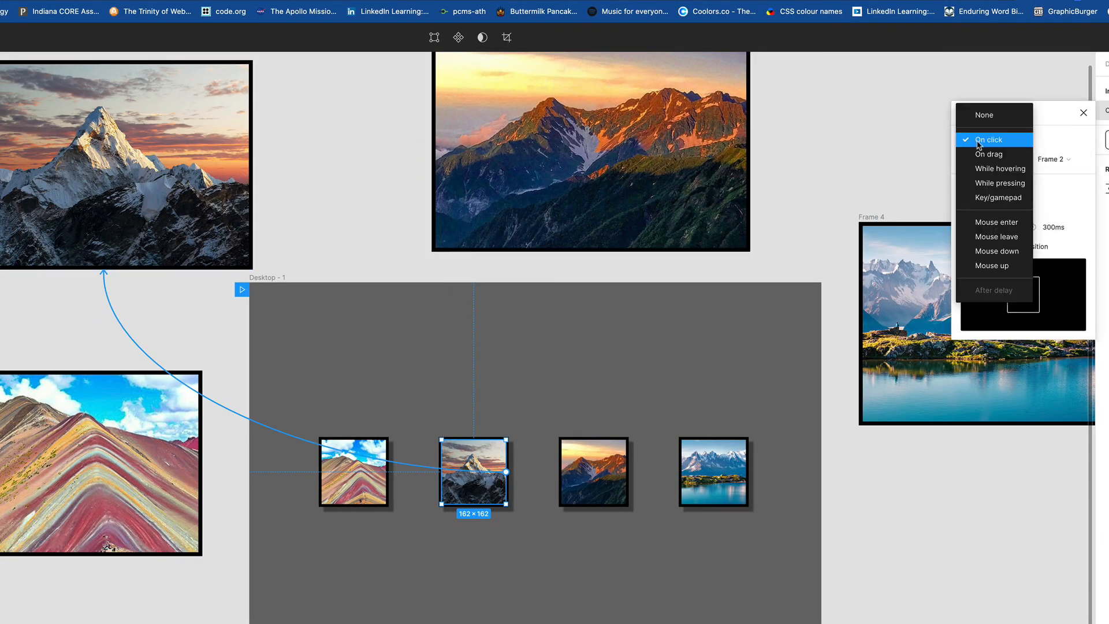
click(987, 169)
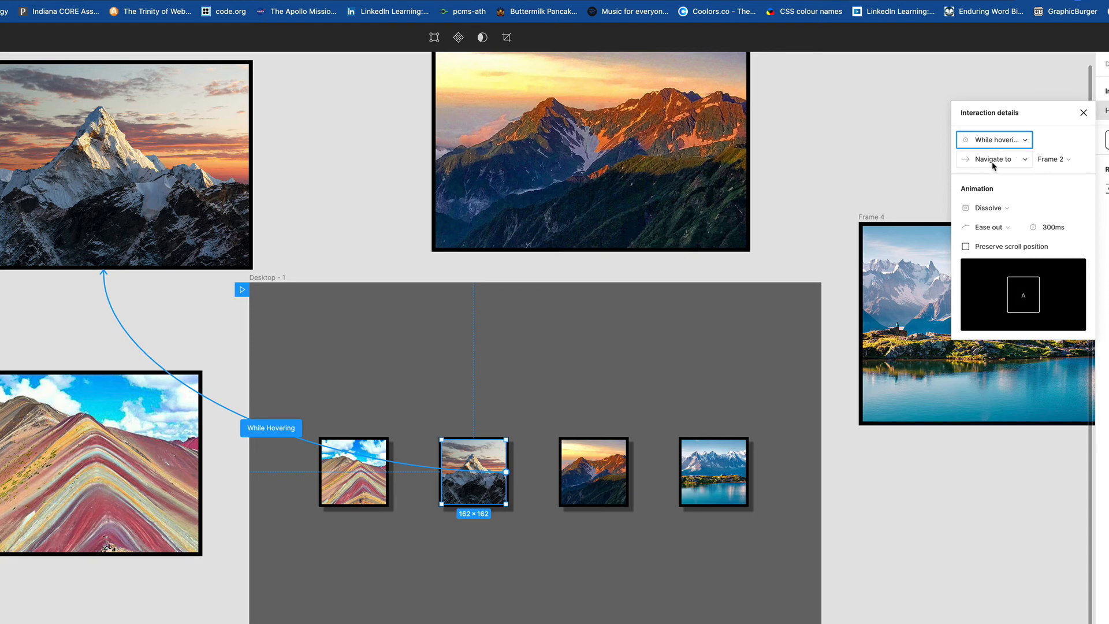
click(992, 162)
click(993, 175)
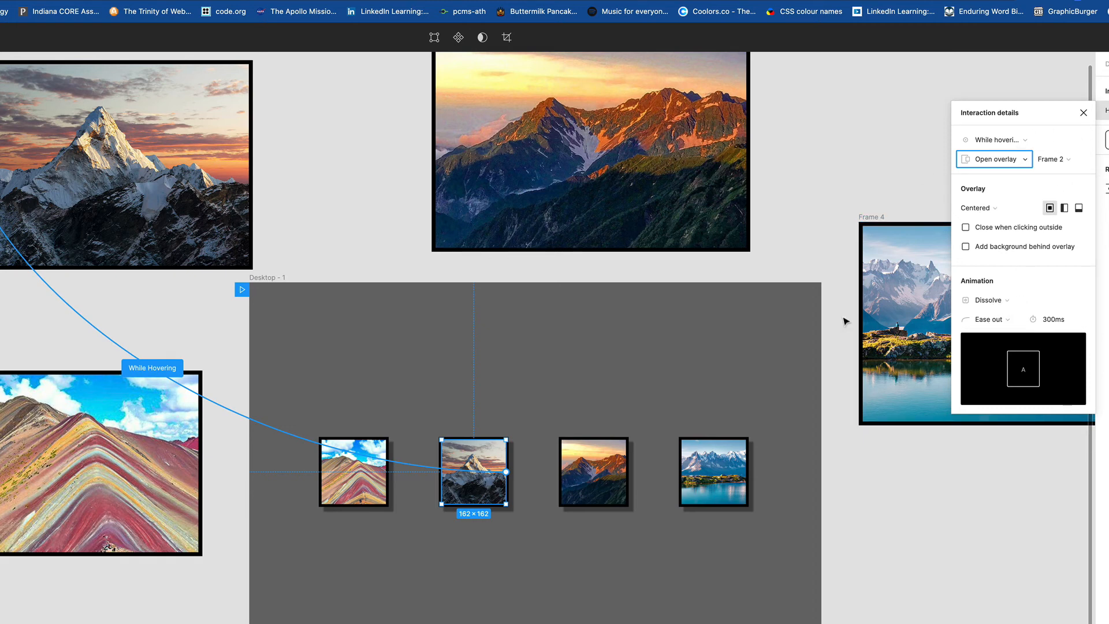
Step: Connect the japan thumbnail to Frame 3 with a While hovering trigger and the Open overlay action
click(611, 505)
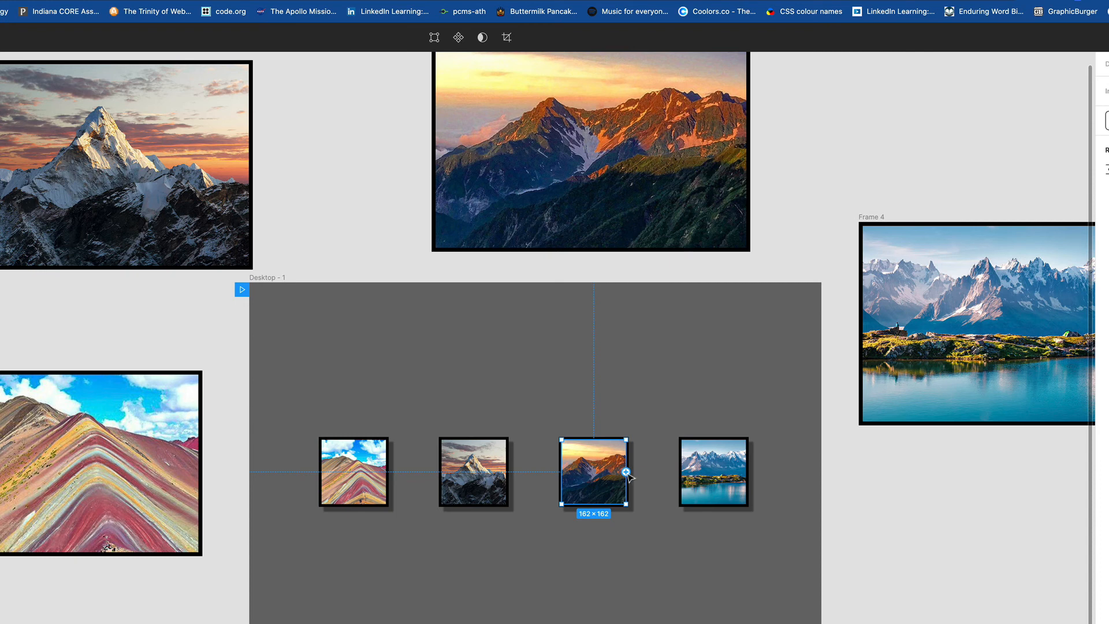
drag(627, 472, 626, 224)
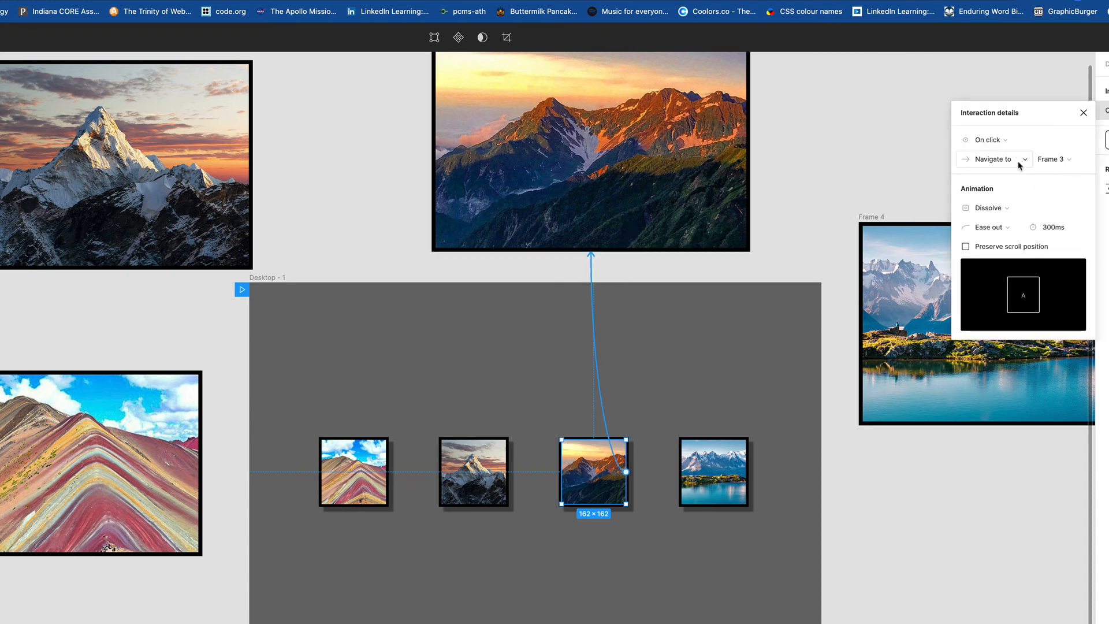
click(1000, 141)
click(1002, 168)
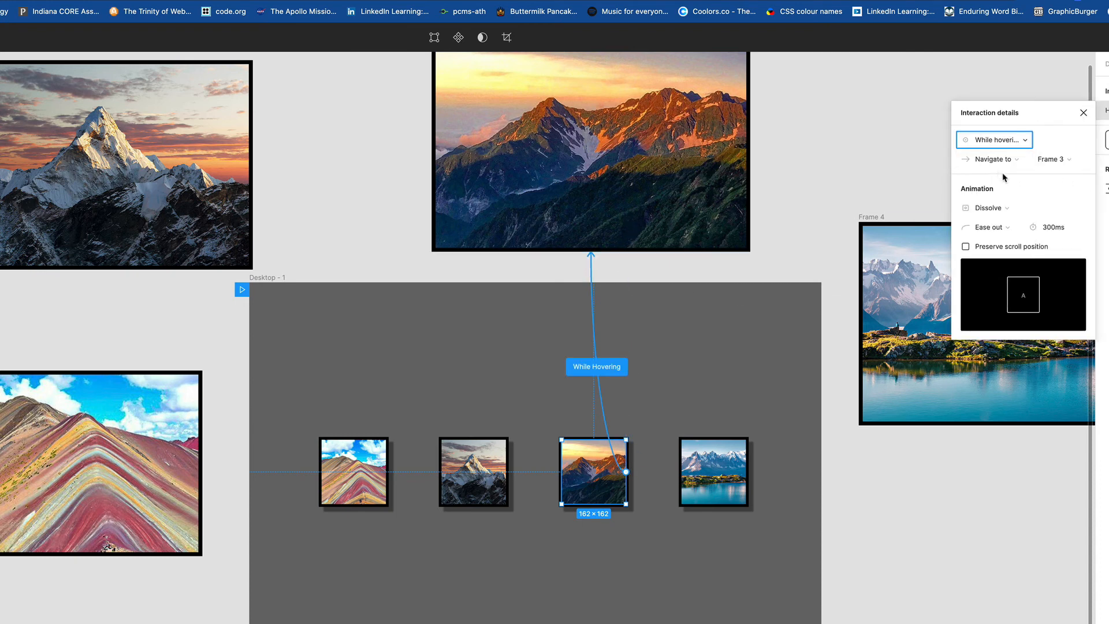
click(1003, 163)
click(1004, 171)
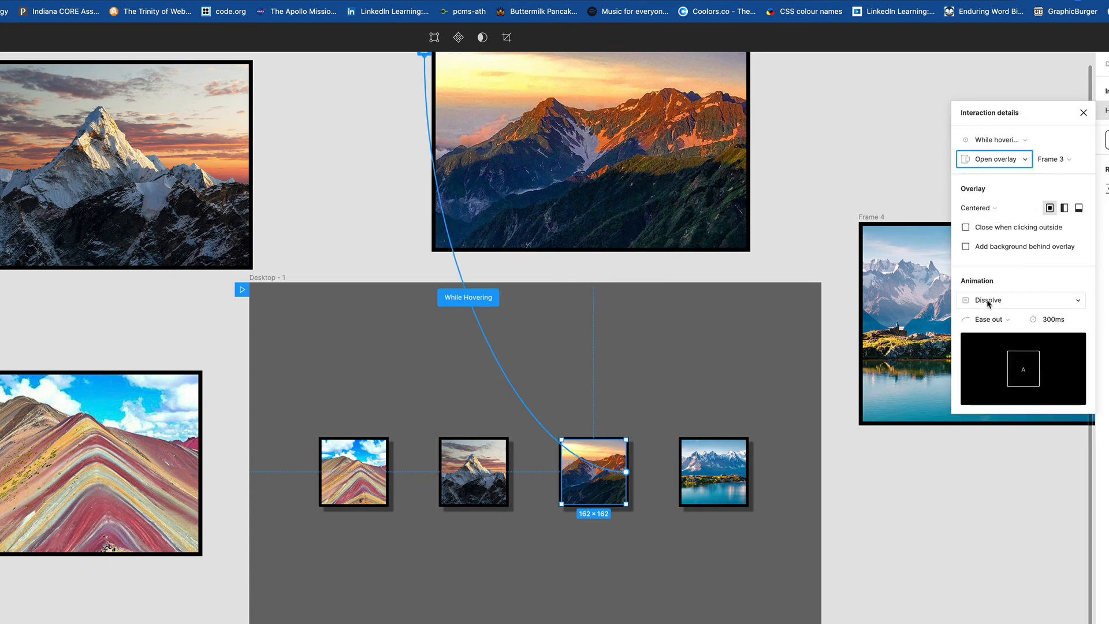
click(1084, 113)
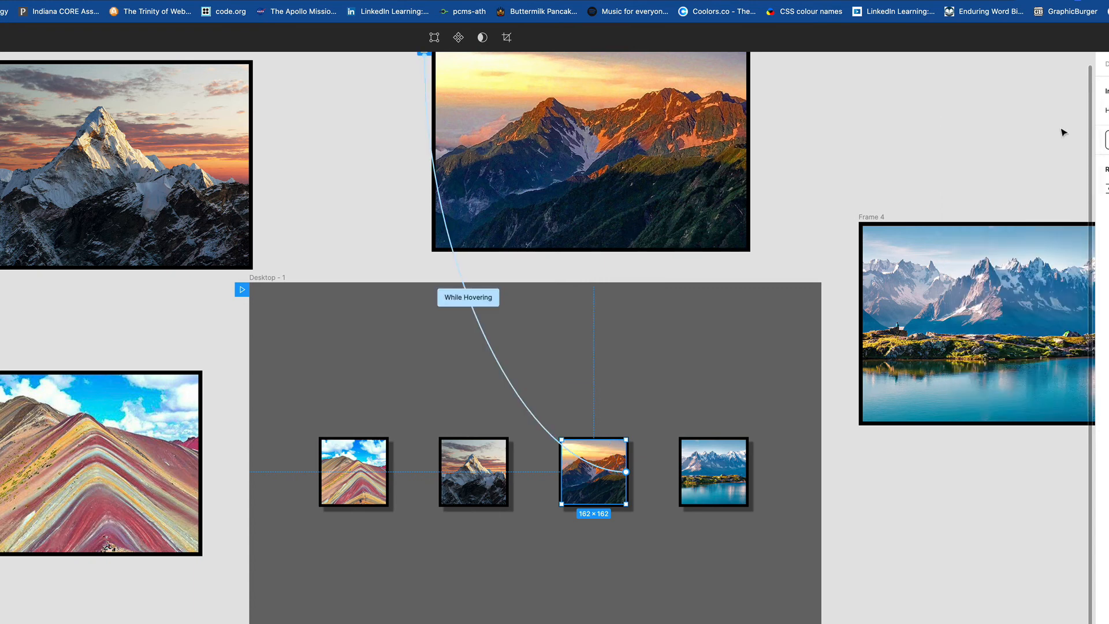
Step: Connect the france thumbnail to Frame 4 with a While hovering trigger and the Open overlay action
click(730, 481)
drag(746, 472, 1043, 428)
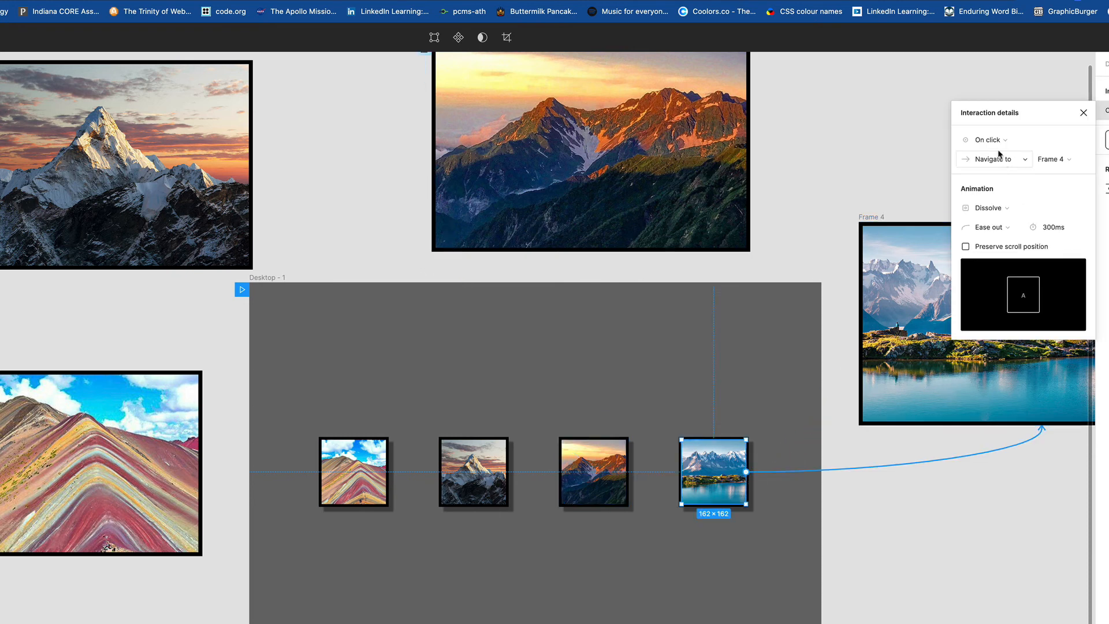
click(991, 145)
click(995, 169)
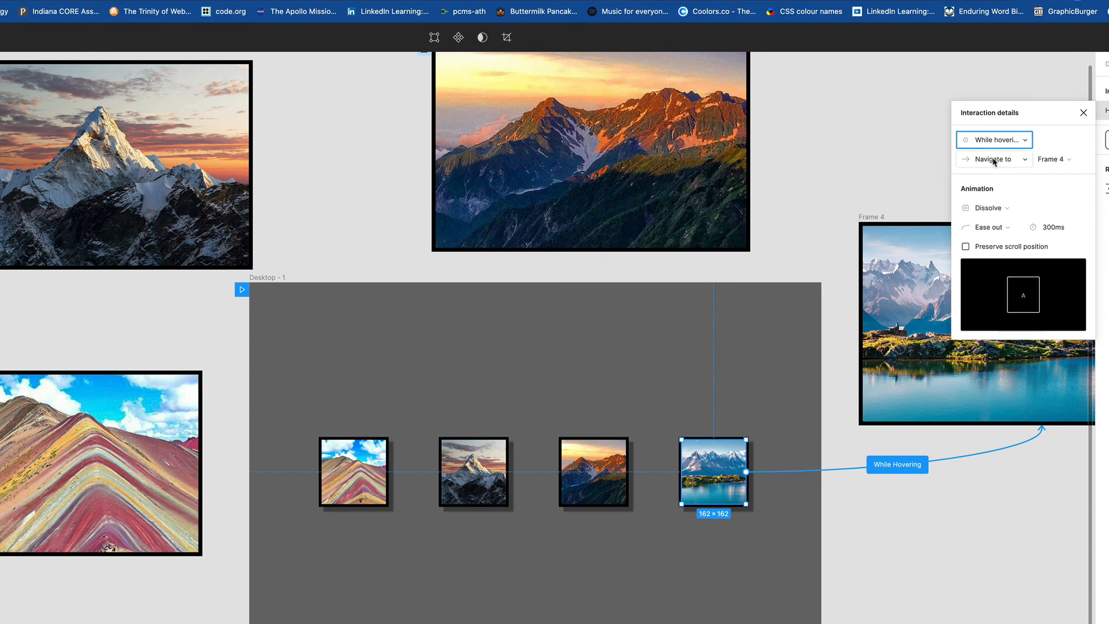
click(993, 162)
click(997, 173)
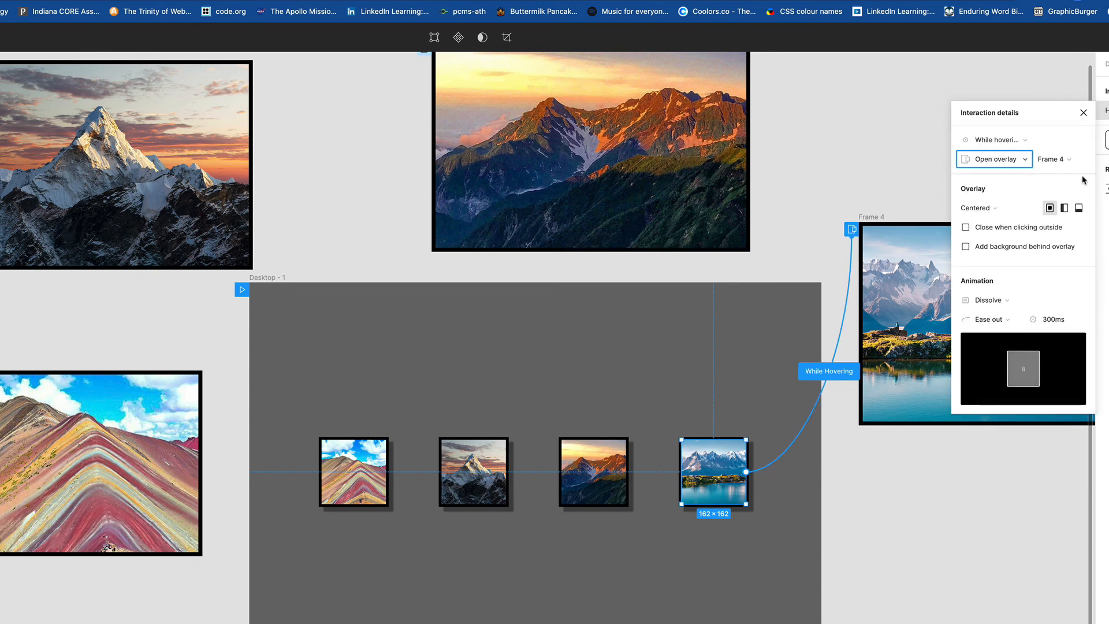
click(1083, 112)
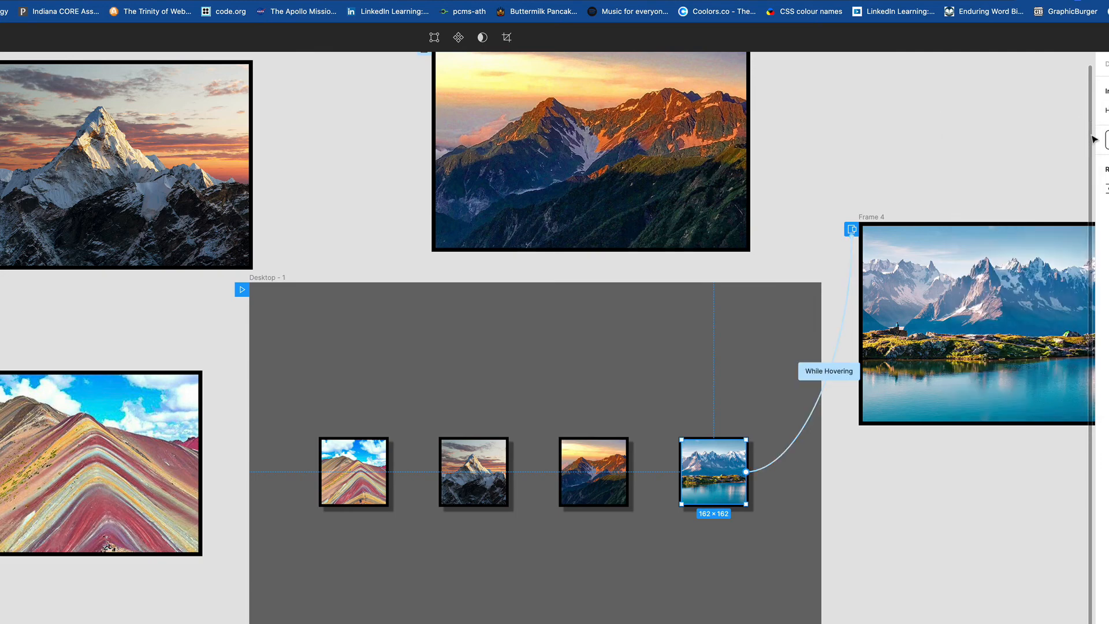
Step: Present the gallery prototype and test the rollover overlay of each of the four thumbnails
key(alt+super+Return)
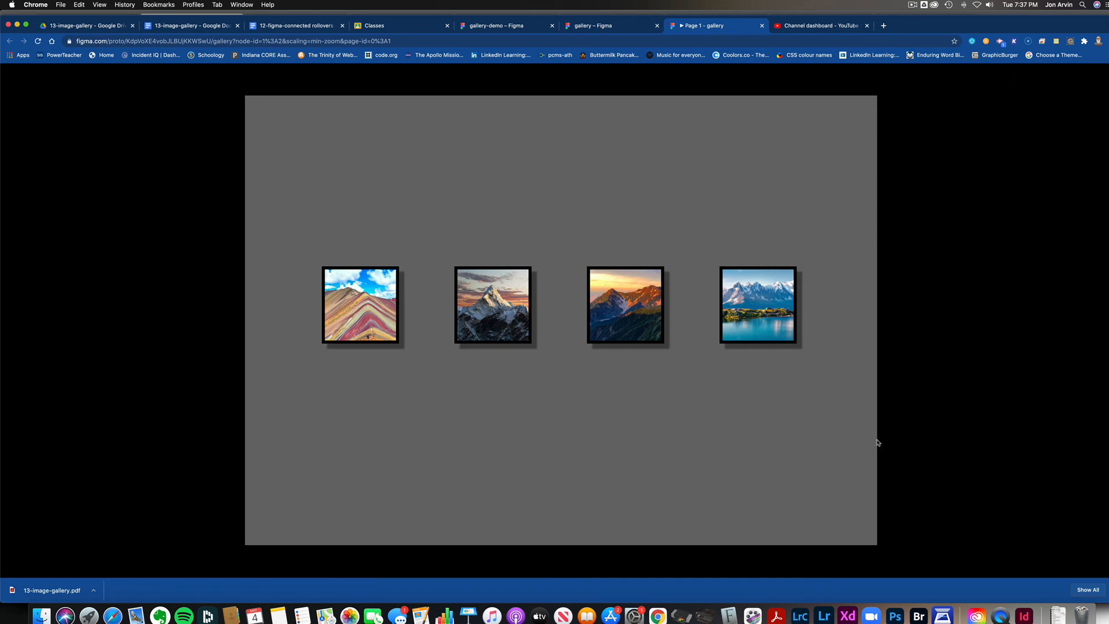
mouse_move(373, 330)
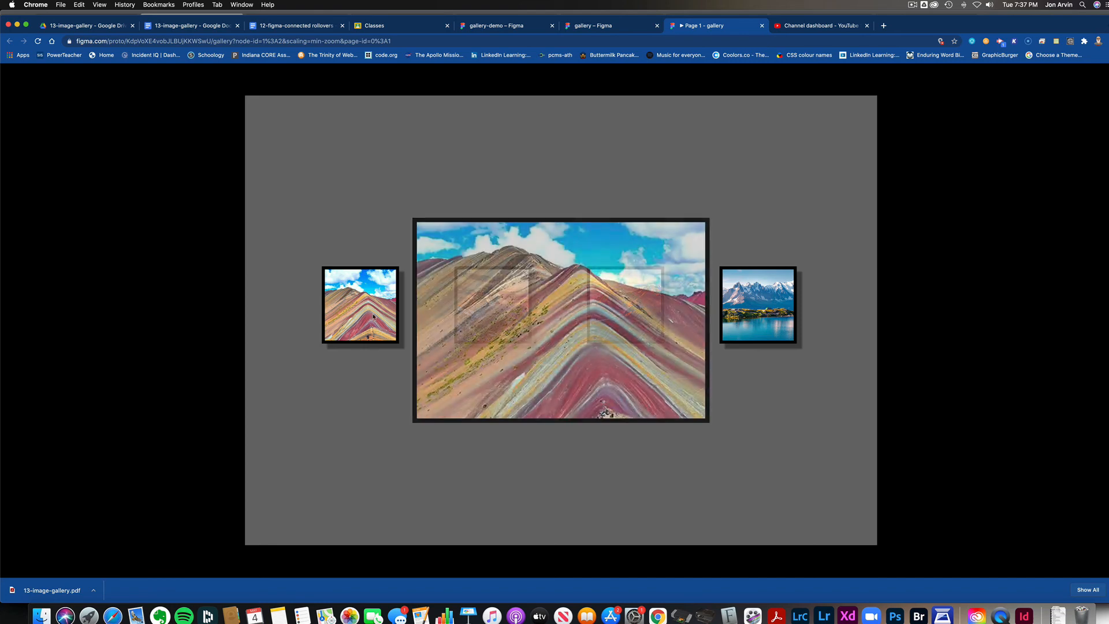
mouse_move(367, 307)
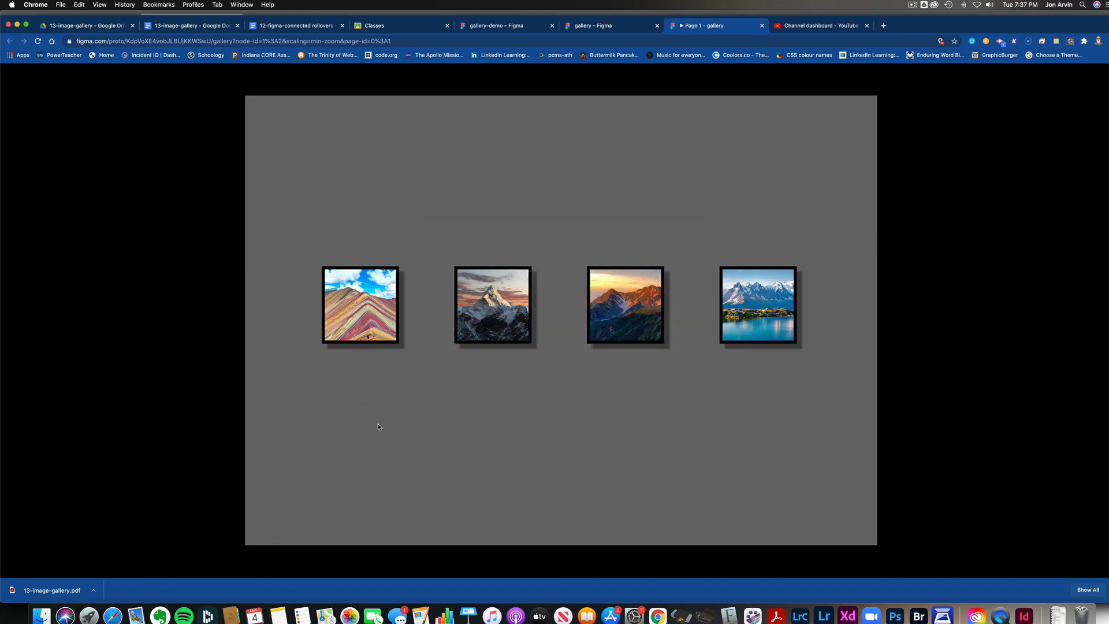
mouse_move(495, 320)
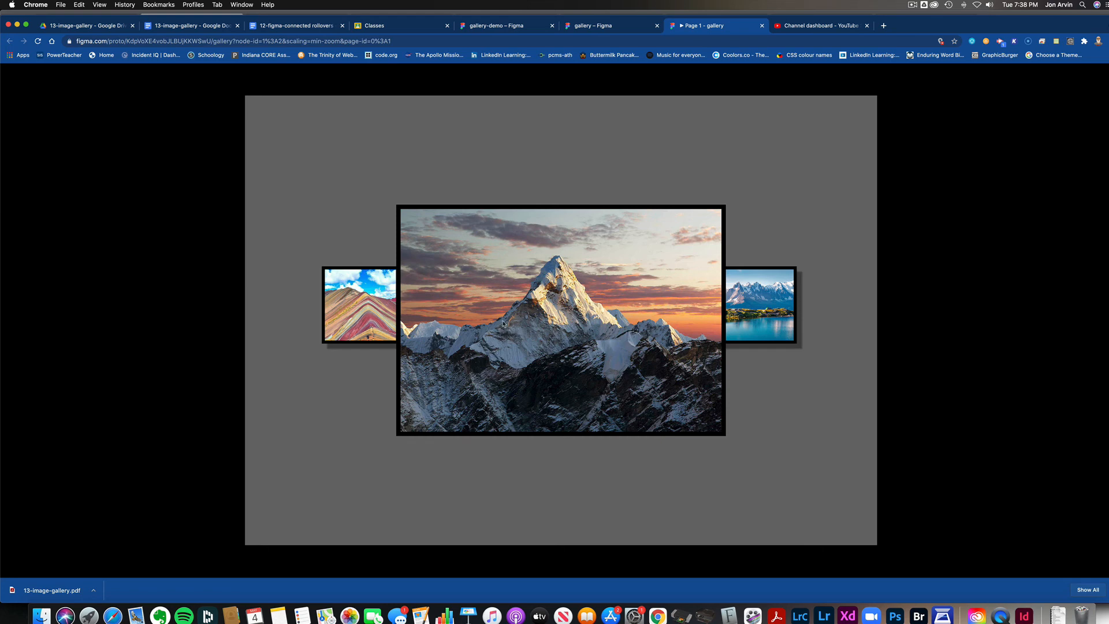
mouse_move(613, 317)
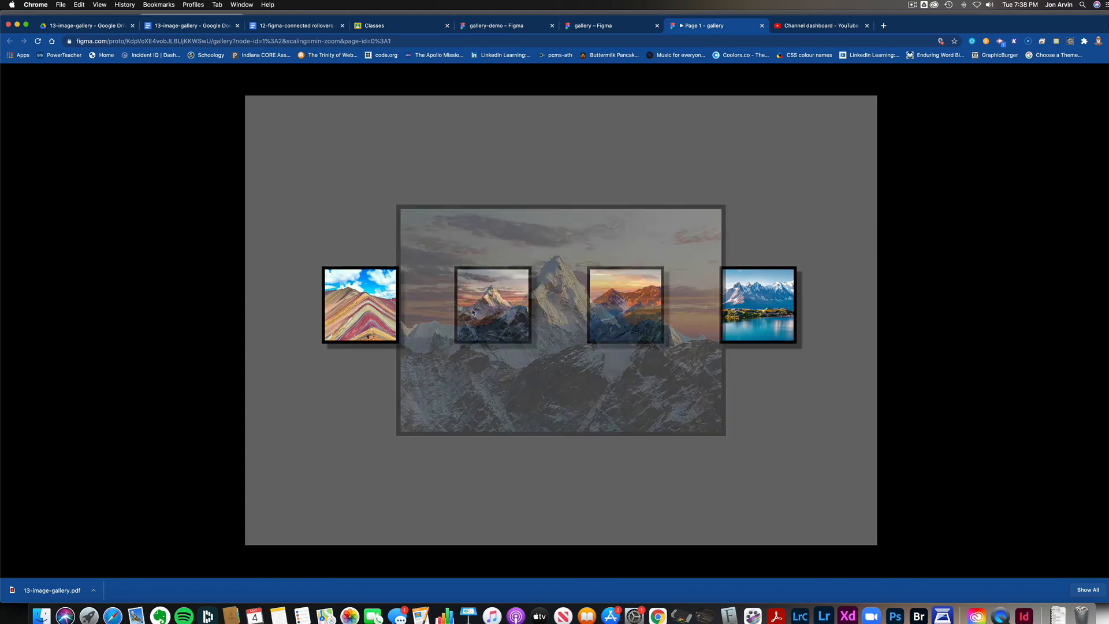
mouse_move(664, 314)
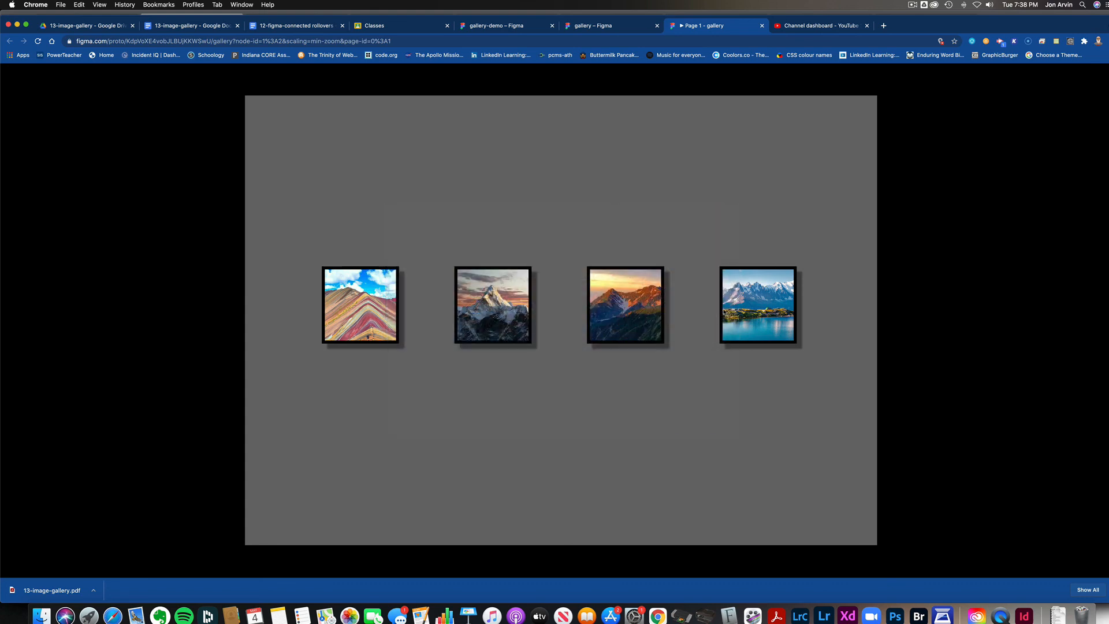
mouse_move(750, 312)
mouse_move(342, 320)
mouse_move(593, 338)
mouse_move(607, 371)
click(912, 4)
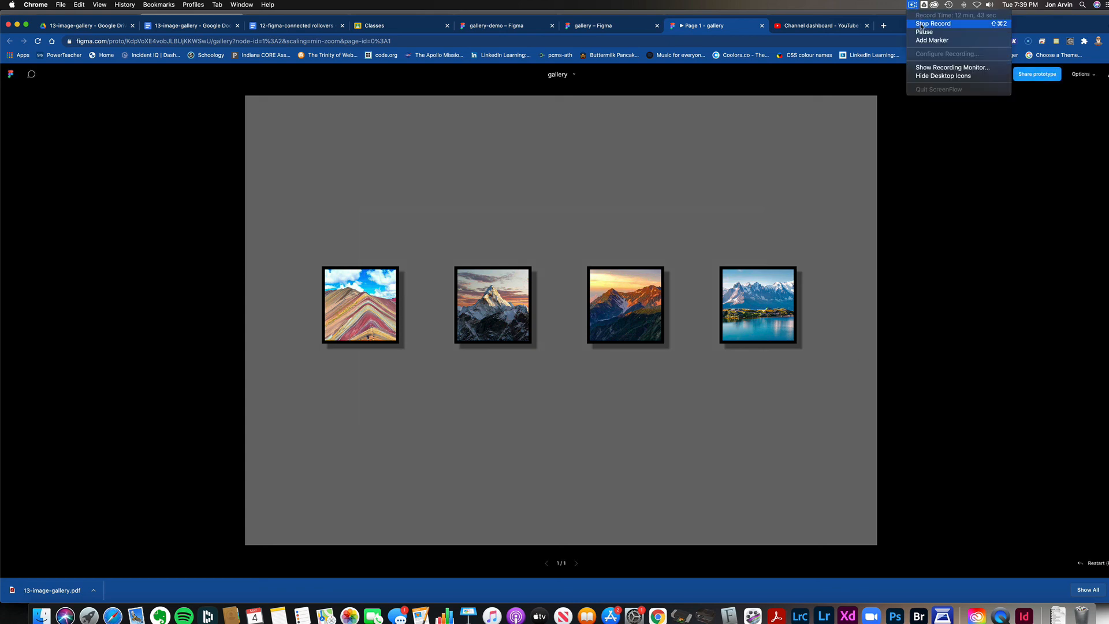